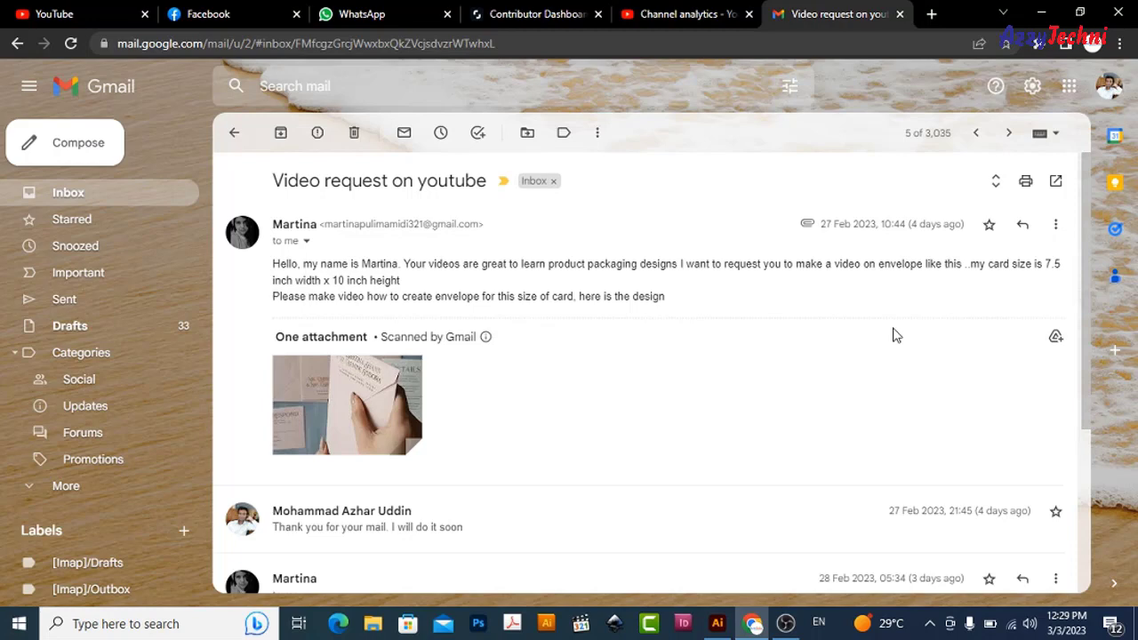
- Preview the envelope photo attached to the video request e-mail, then close the preview
left_click(377, 391)
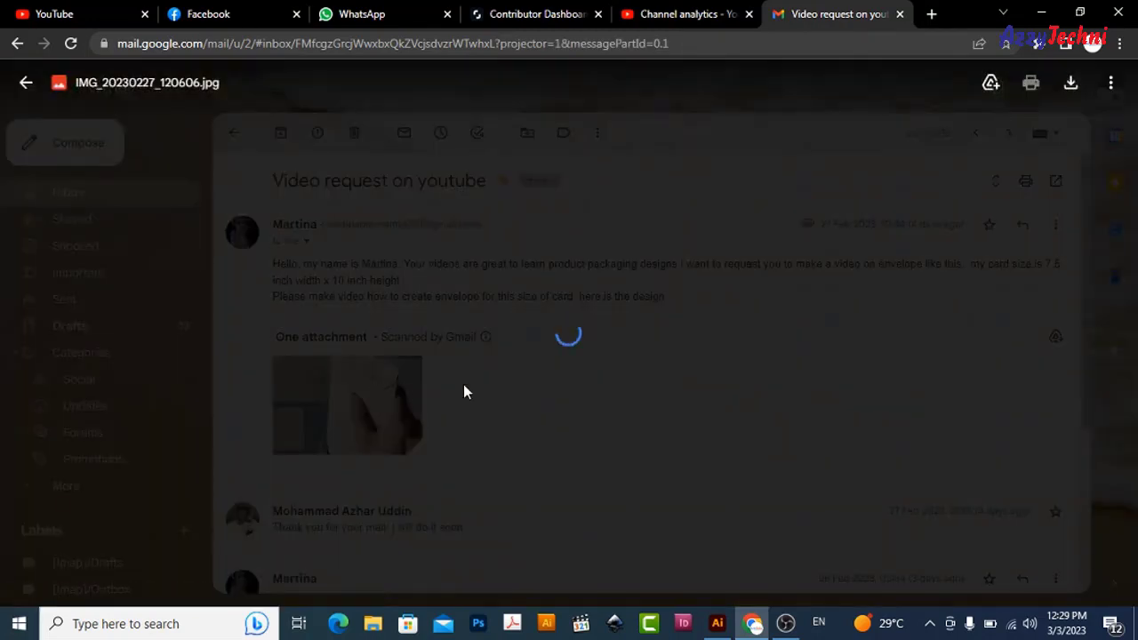
left_click(898, 384)
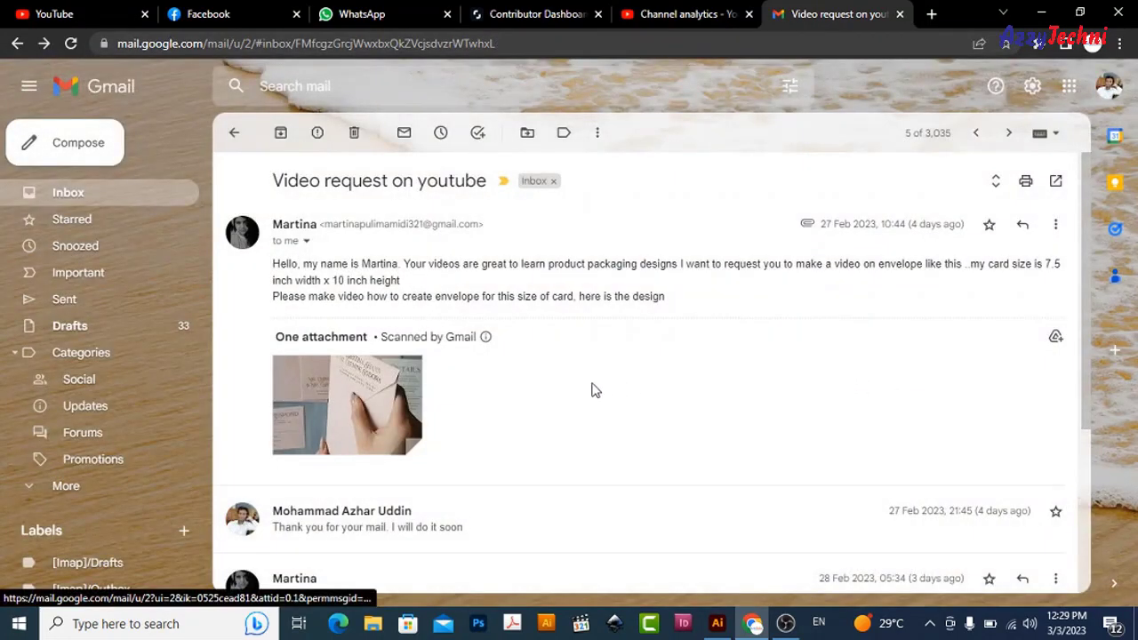
- Reopen the envelope photo, view it enlarged, close it, and reveal the desktop
left_click(359, 378)
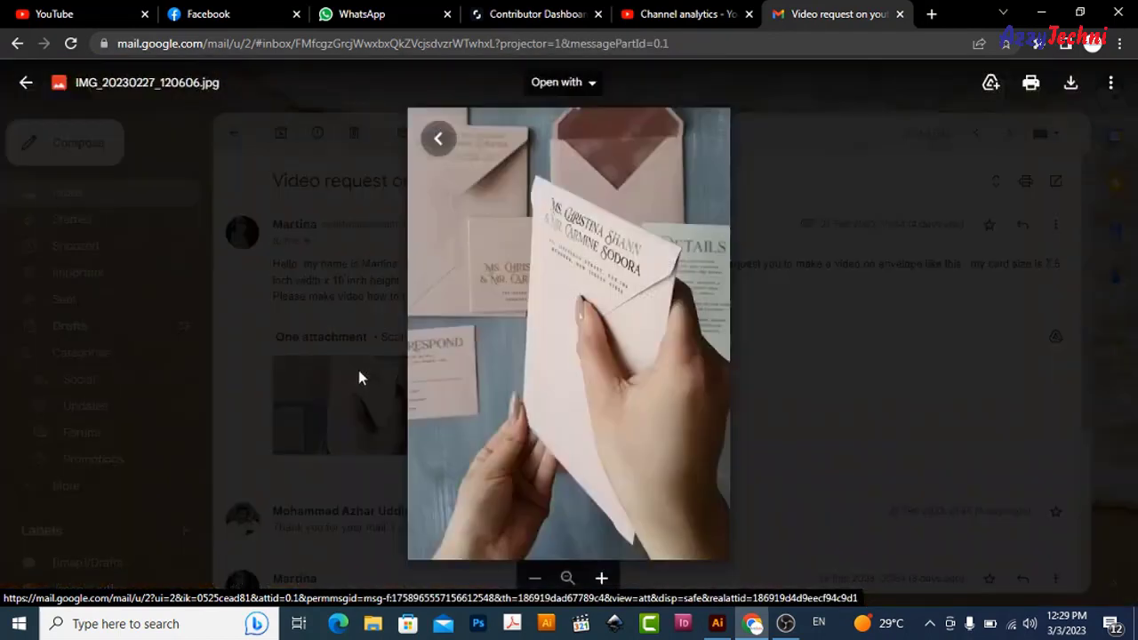
left_click(881, 385)
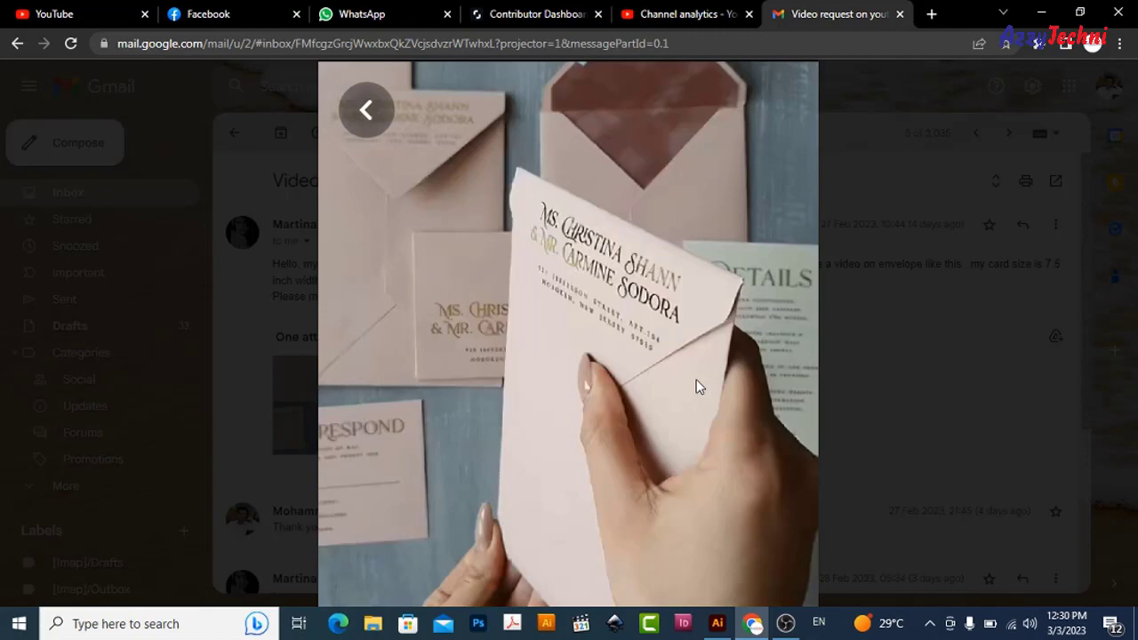
key("Escape")
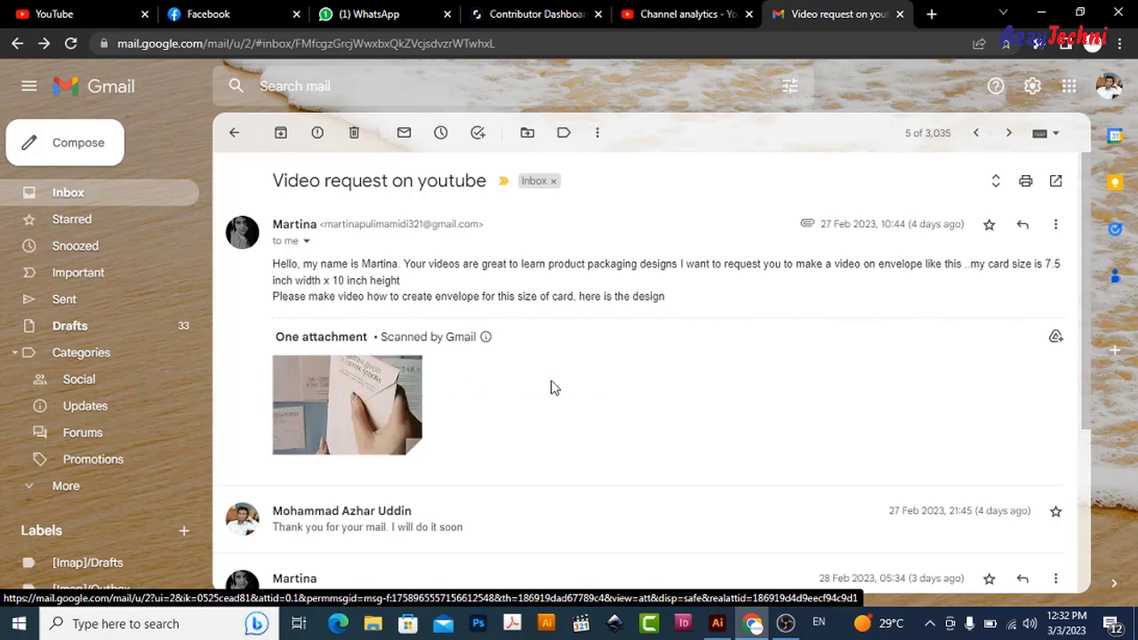
key("super+d")
- Drag the saved envelope photo from the desktop into the open Illustrator document
left_click_drag(496, 356, 717, 622)
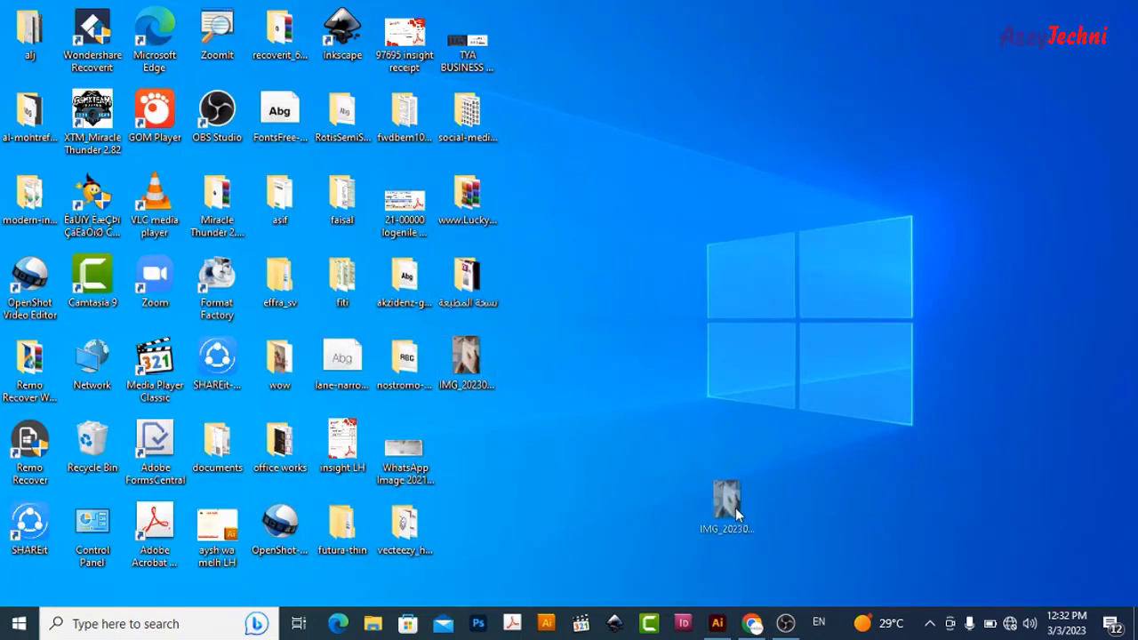
right_click(717, 623)
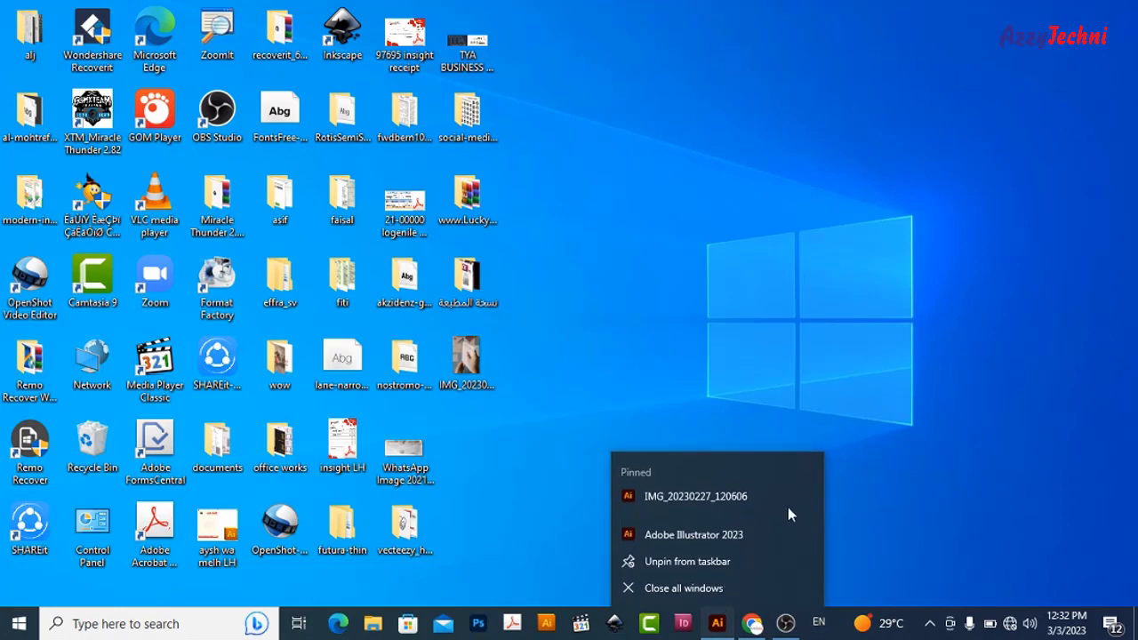
left_click(718, 630)
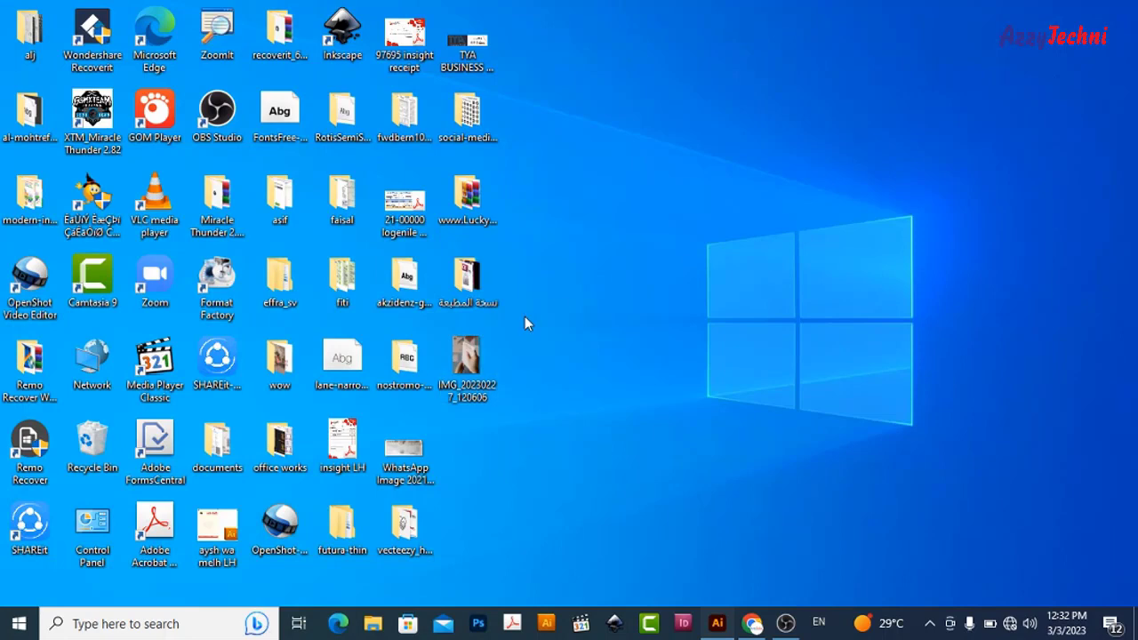
mouse_move(465, 360)
left_mouse_down()
mouse_move(741, 444)
mouse_move(779, 381)
left_mouse_up()
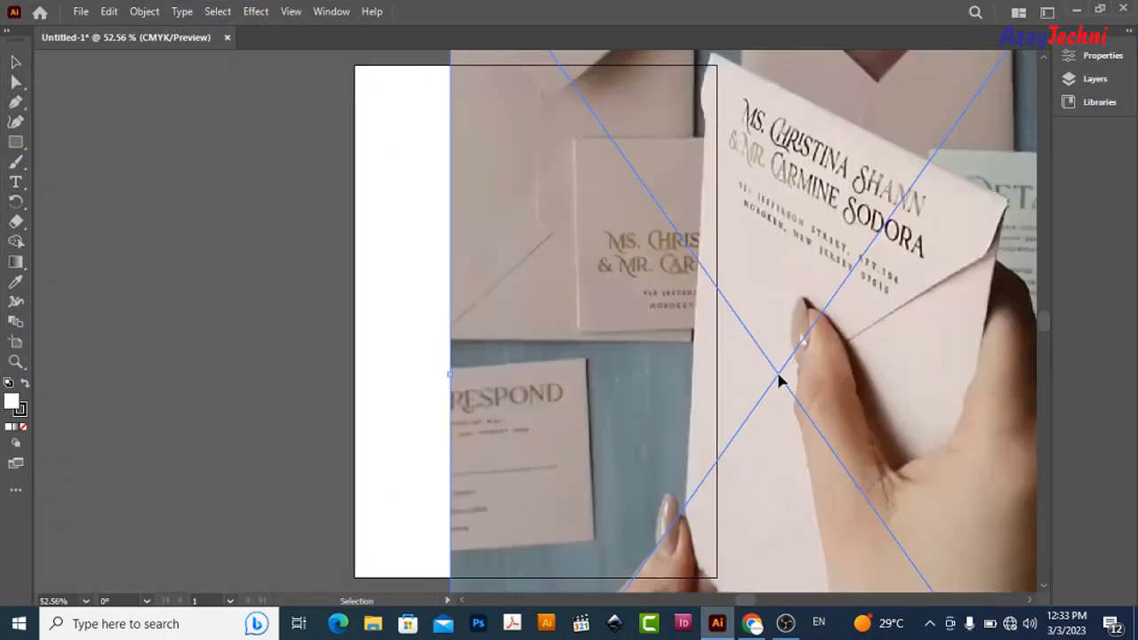
- Scale the reference photo and position it beside the artboard
key("ctrl+minus")
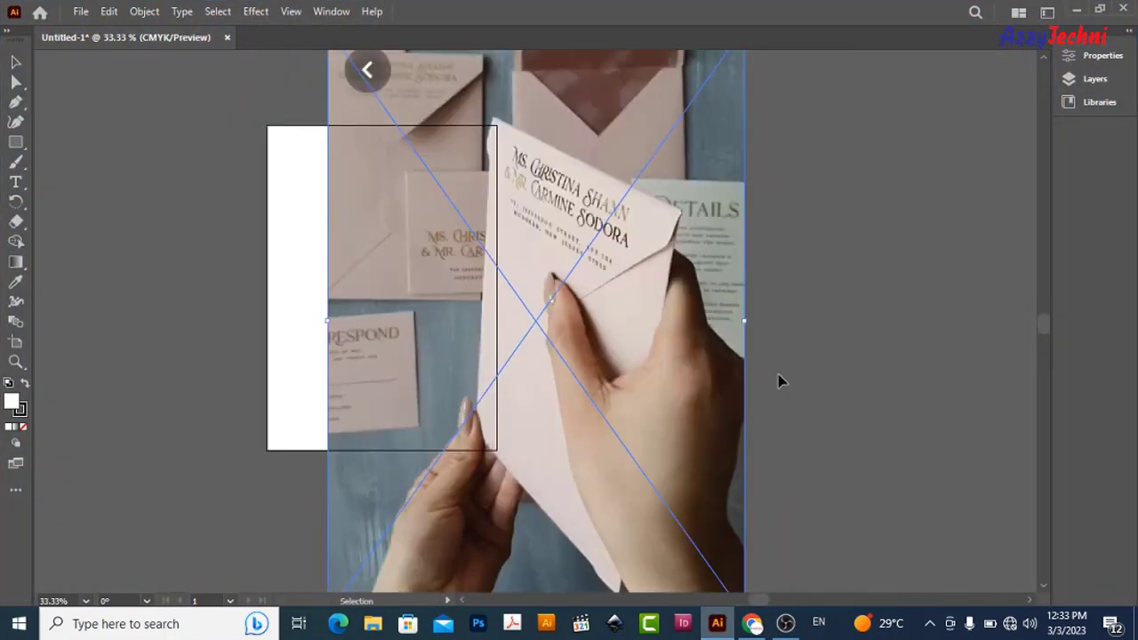
mouse_move(637, 297)
left_mouse_down()
mouse_move(587, 316)
mouse_move(857, 300)
left_mouse_up()
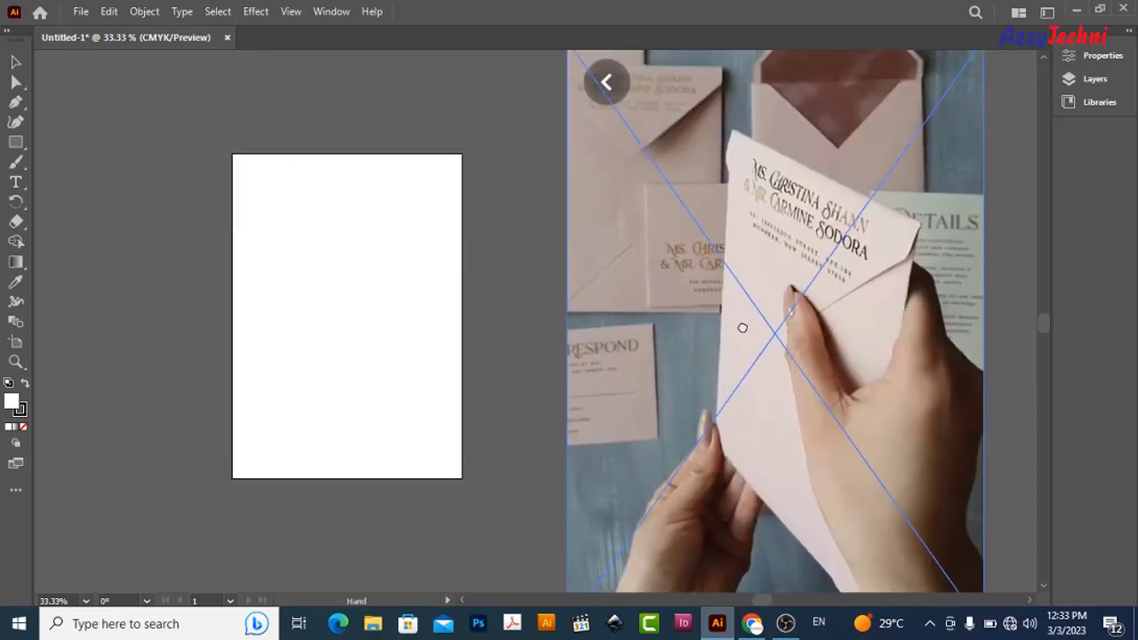
scroll(739, 378, "up", 5)
mouse_move(771, 129)
left_mouse_down()
mouse_move(766, 356)
mouse_move(645, 342)
mouse_move(557, 303)
left_mouse_up()
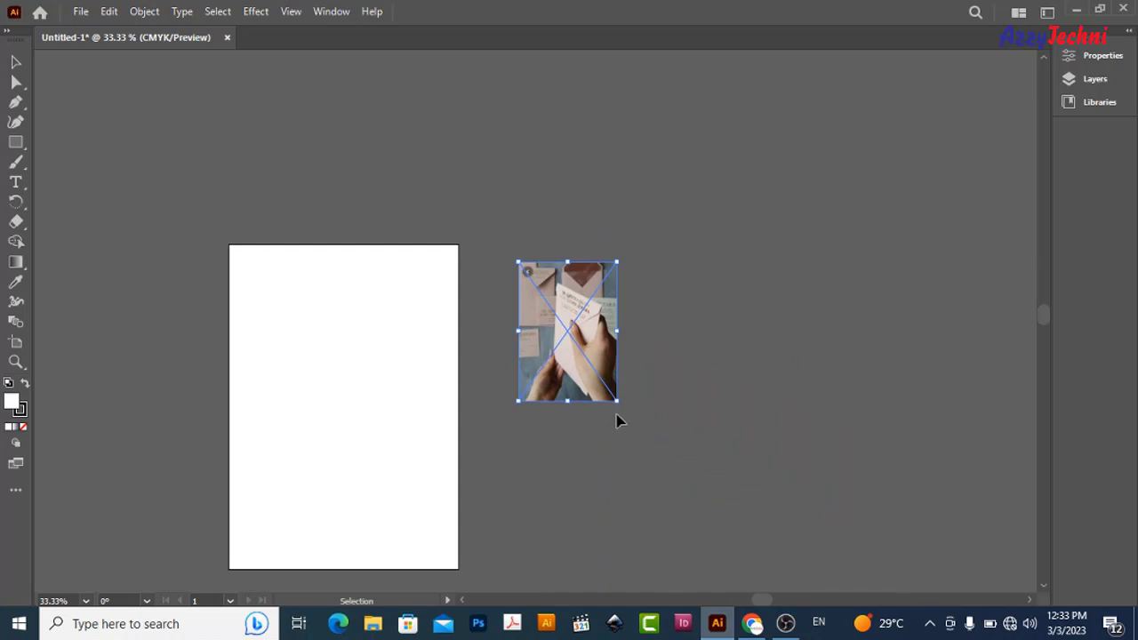
left_click_drag(617, 400, 725, 505)
key("z")
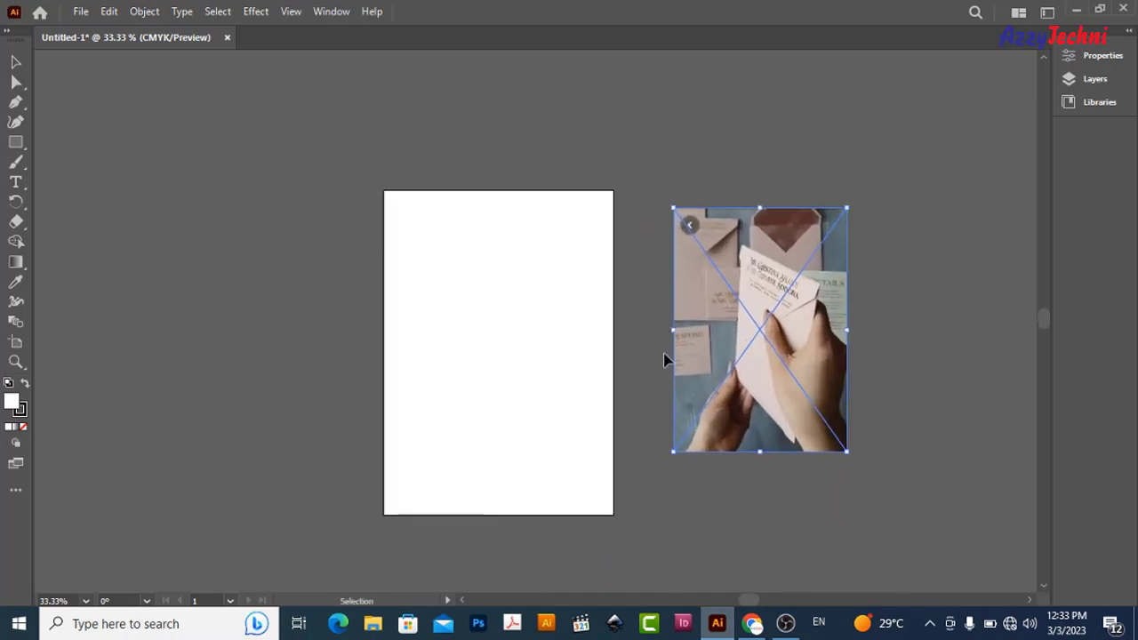
mouse_move(629, 315)
left_mouse_down()
mouse_move(677, 342)
mouse_move(609, 279)
left_mouse_up()
key("v")
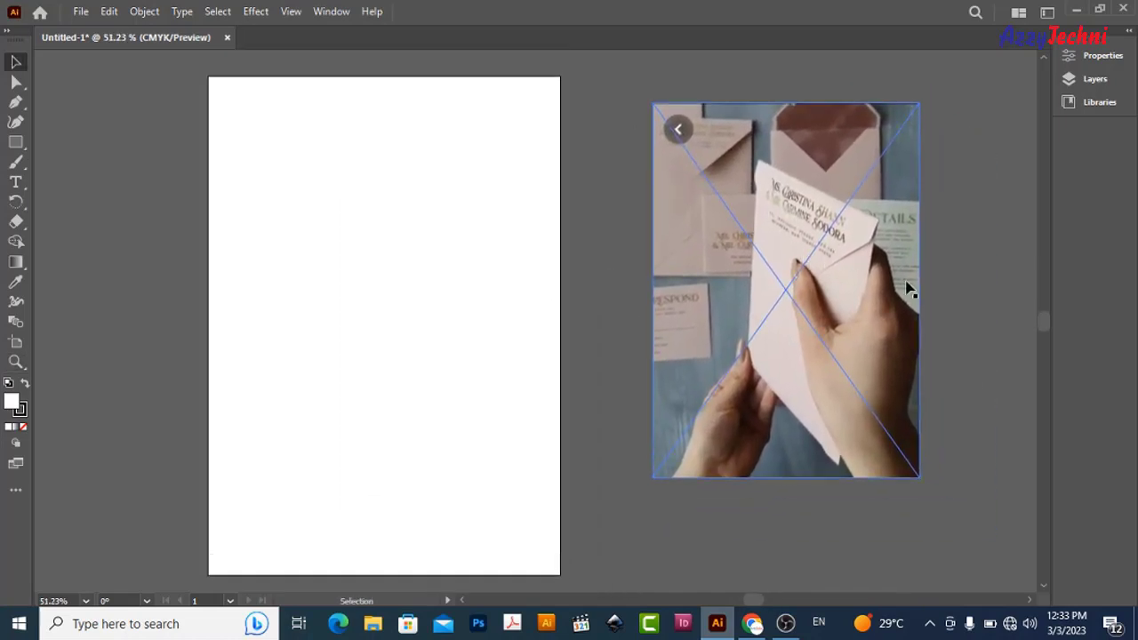
left_click(933, 296)
left_click(18, 145)
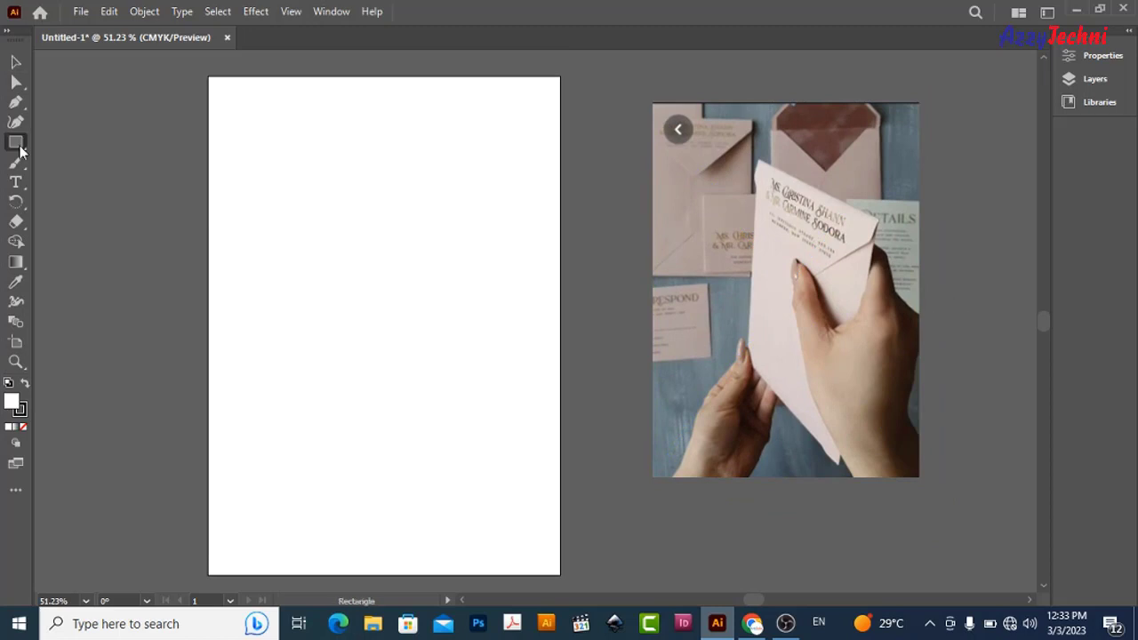
- Cancel the rectangle size dialog and bring up the Properties panel's document options
left_click(327, 184)
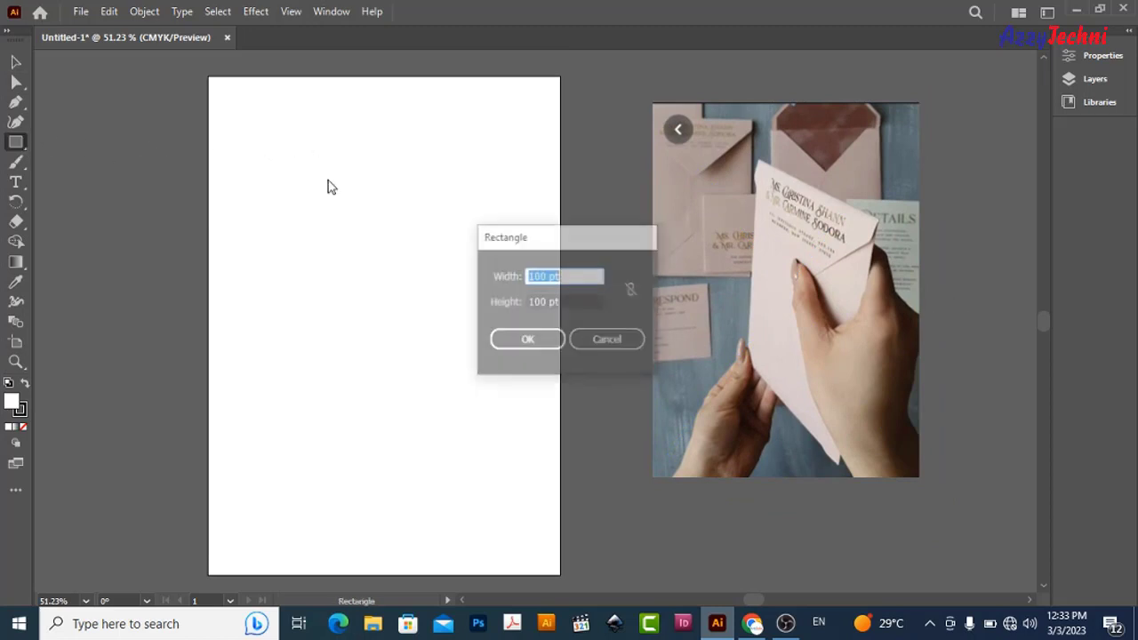
left_click(611, 341)
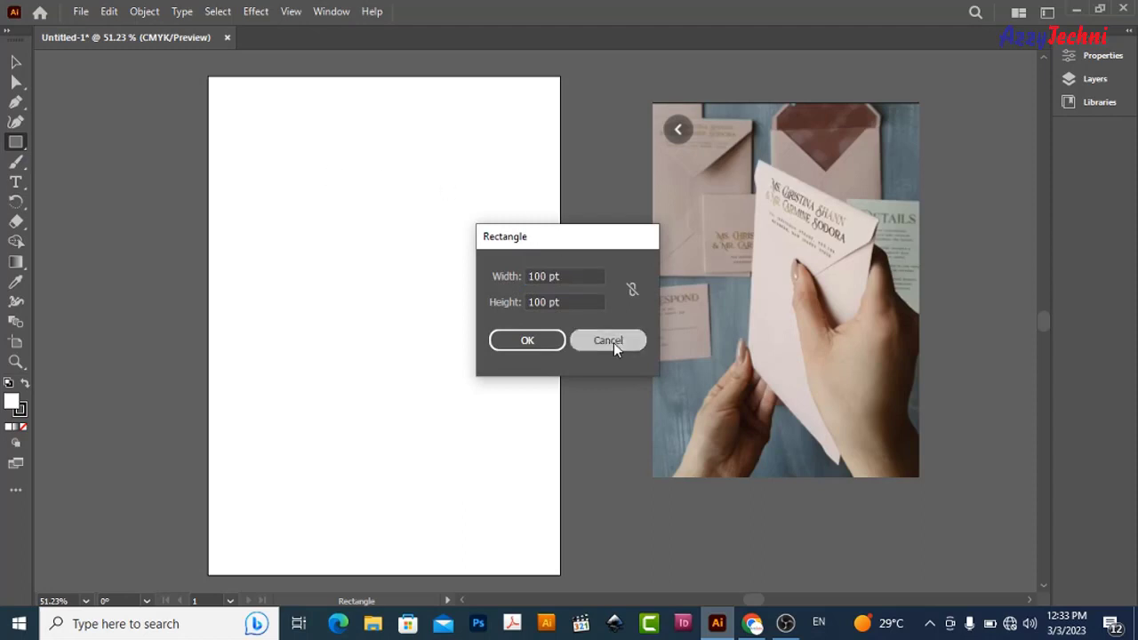
left_click(1102, 56)
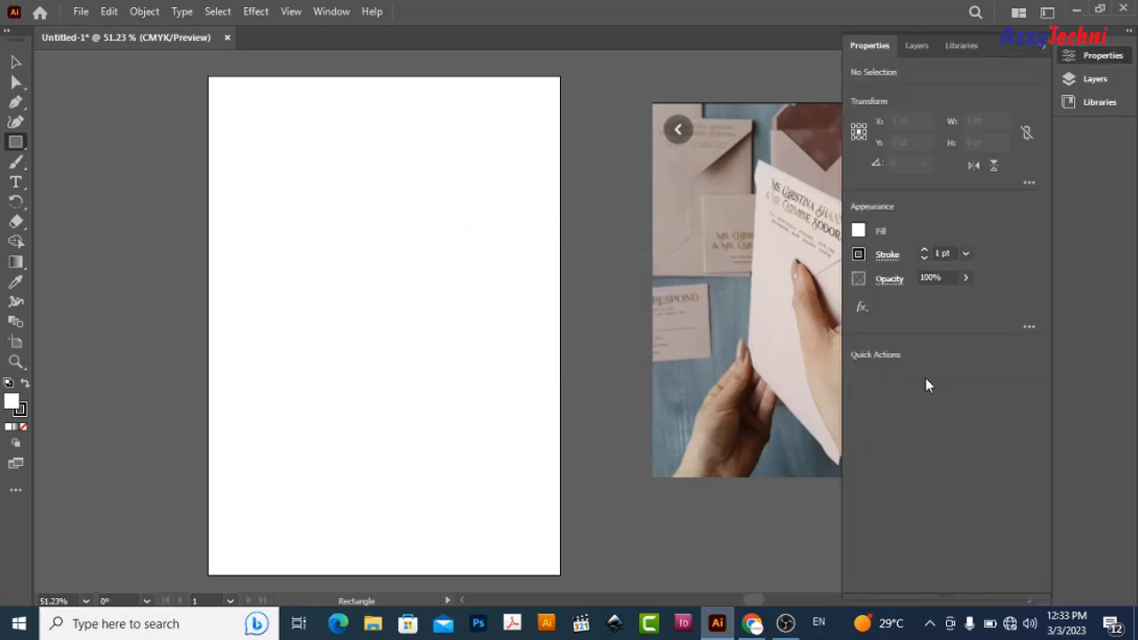
key("v")
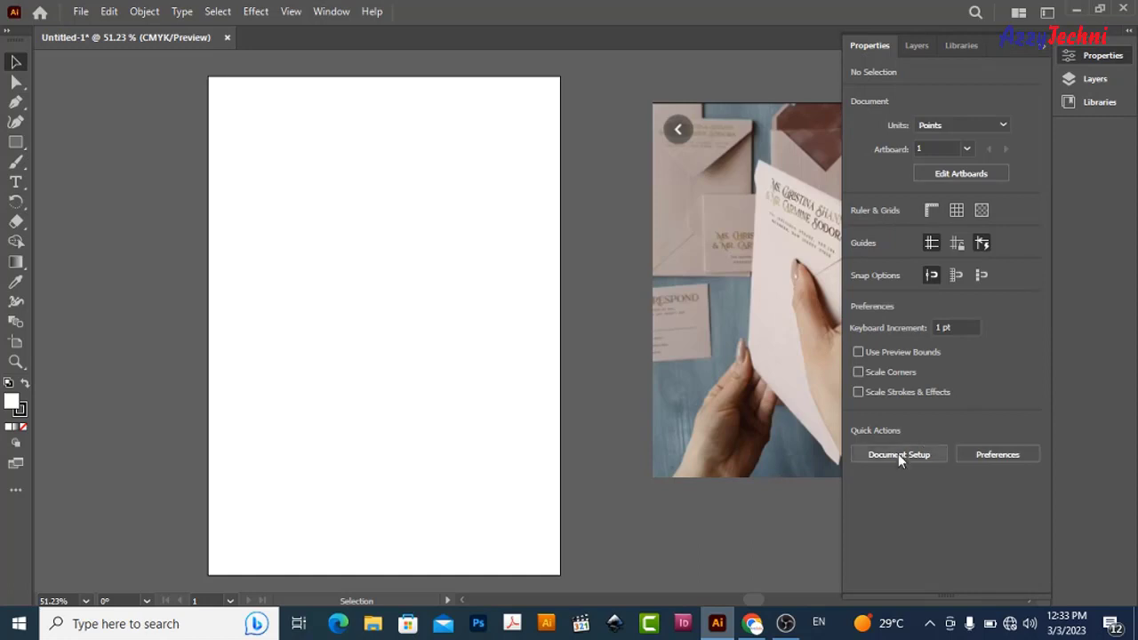
- Set the document units to Inches in Document Setup
left_click(898, 454)
left_click(471, 175)
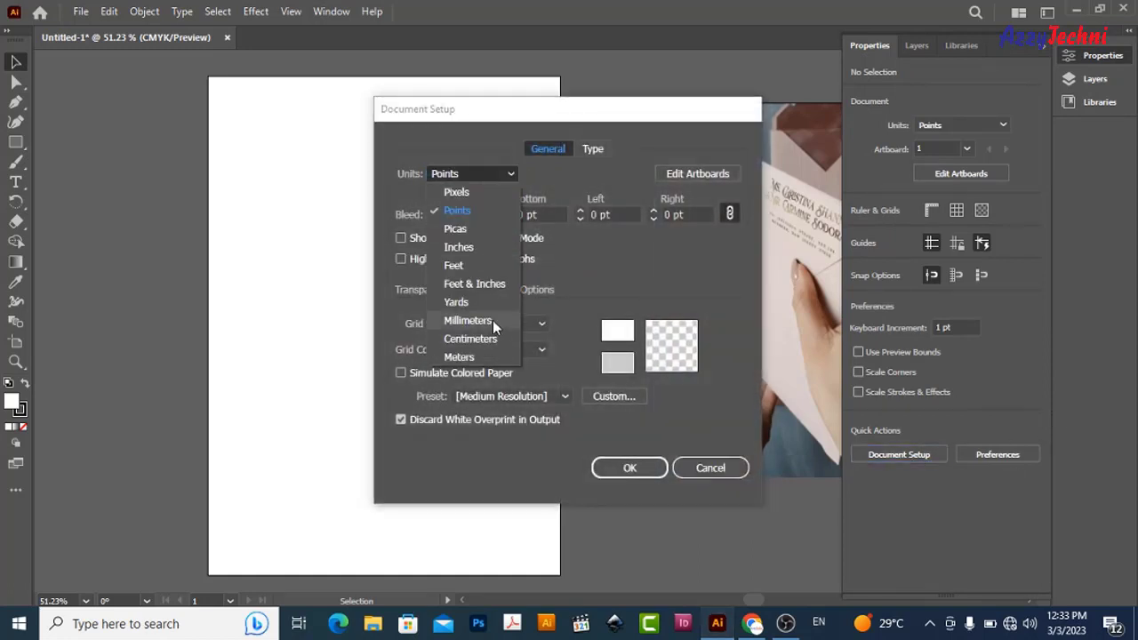
left_click(488, 249)
left_click(613, 468)
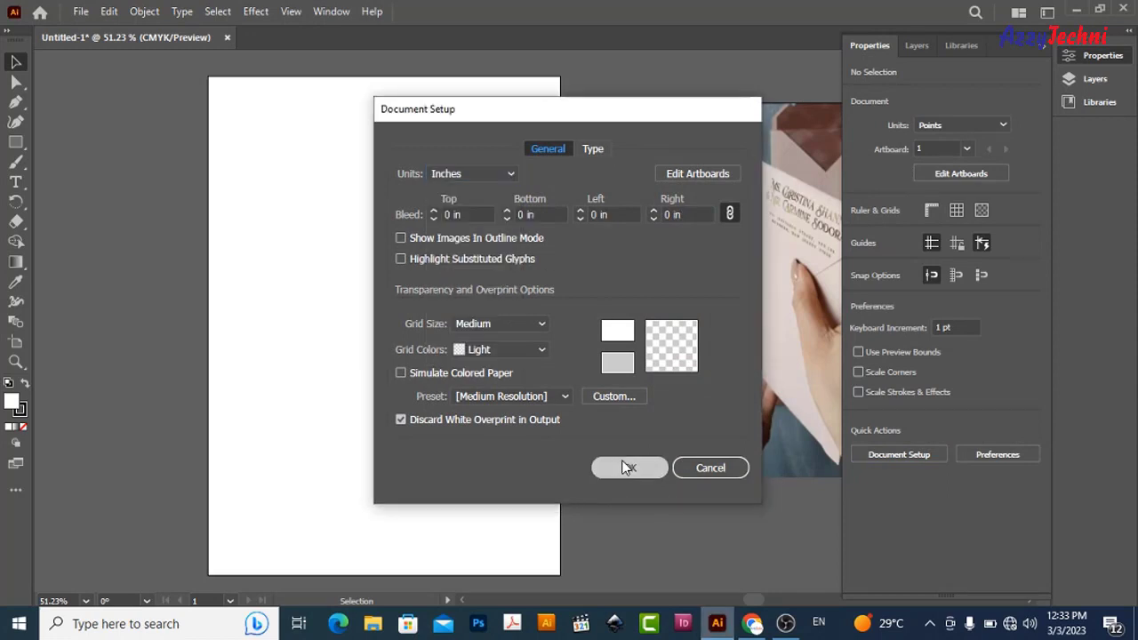
- Create a 7.5 × 10 in rectangle and move it onto the artboard
left_click(16, 142)
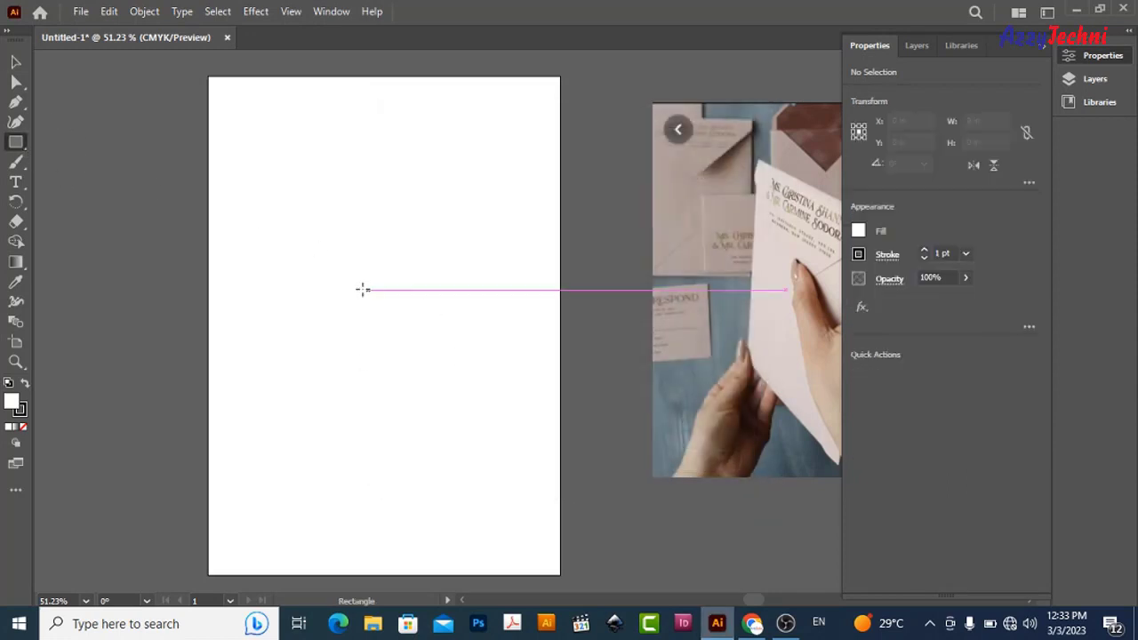
left_click(322, 257)
type("7")
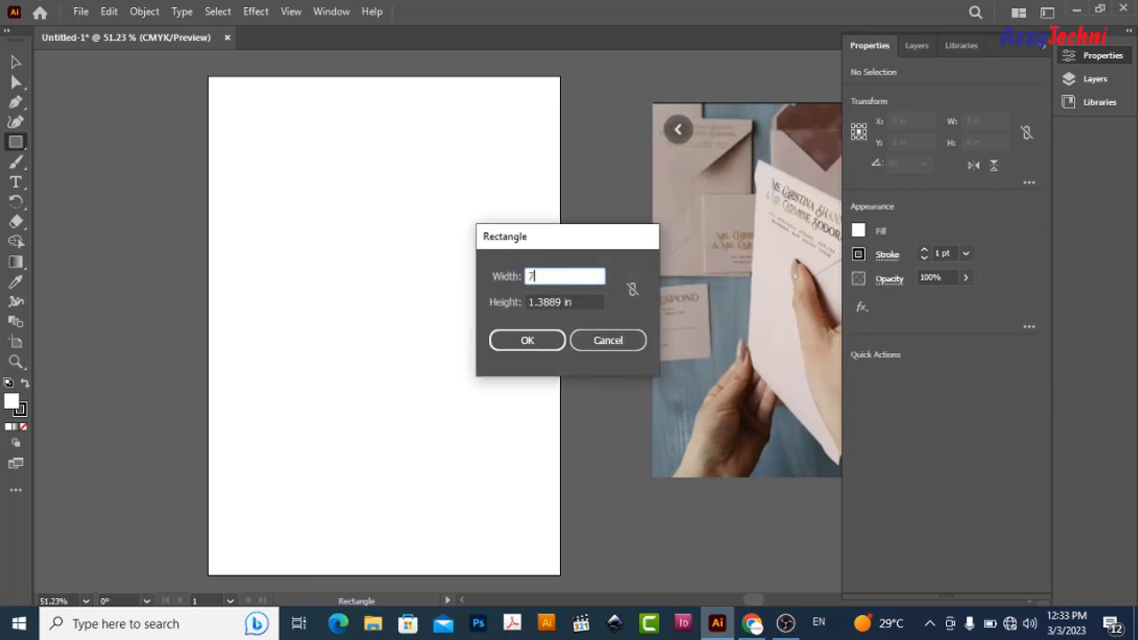
type(".5")
key("Tab")
type("10")
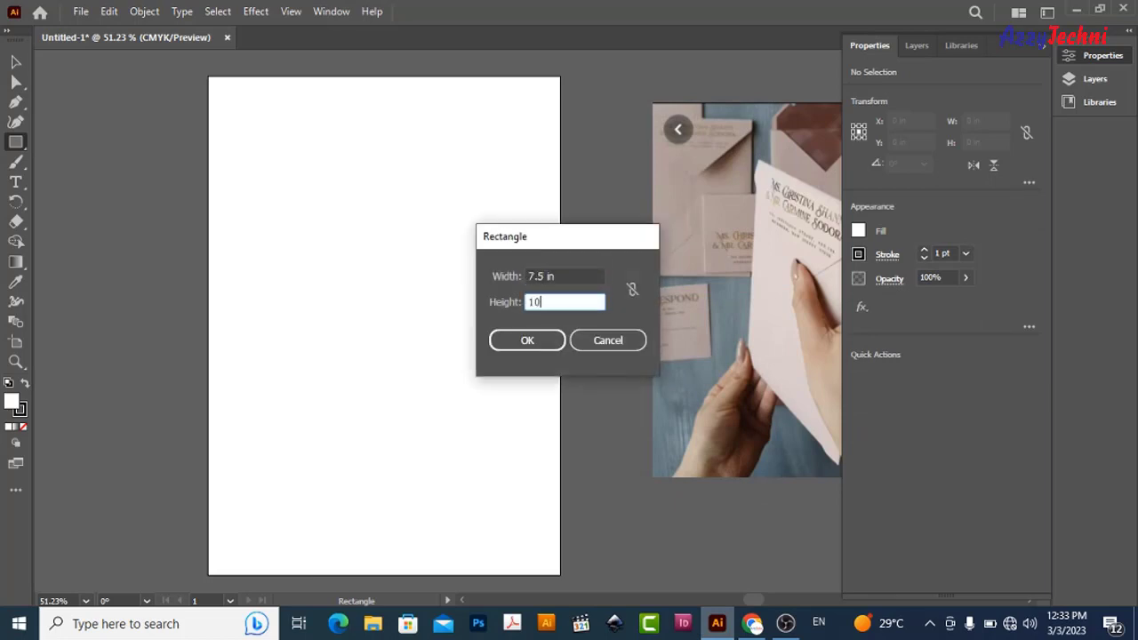
key("Return")
key("v")
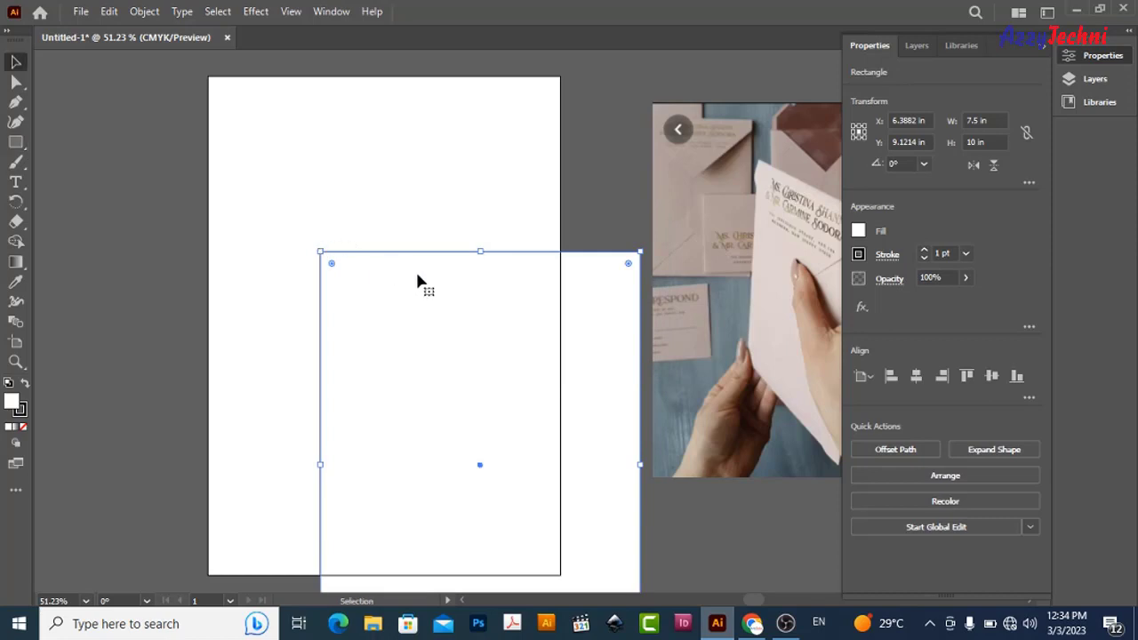
key("z")
left_click_drag(523, 303, 380, 231)
key("v")
left_click_drag(492, 314, 385, 240)
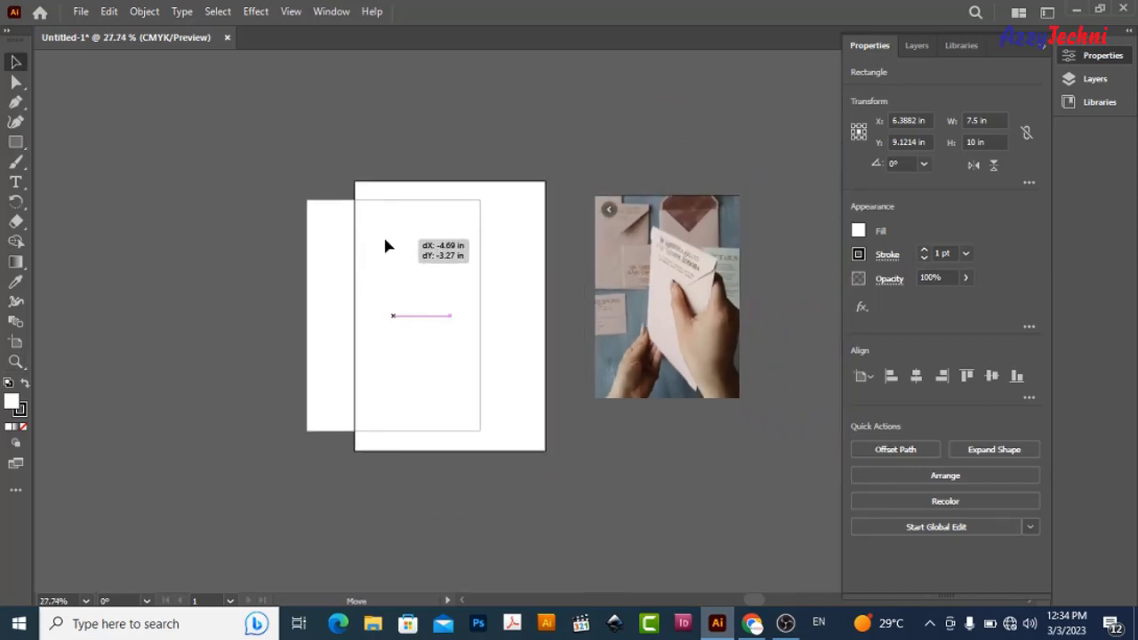
- Widen and heighten the artboard to about 23.98 × 11.69 in, rectangle on its left
key("shift+o")
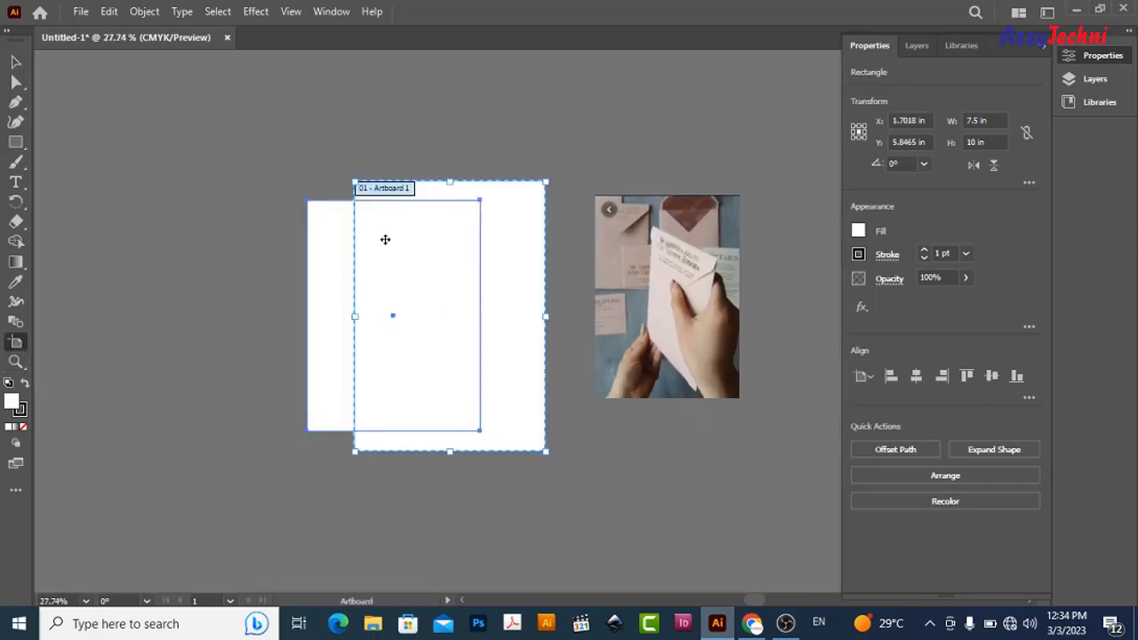
left_click_drag(355, 317, 89, 364)
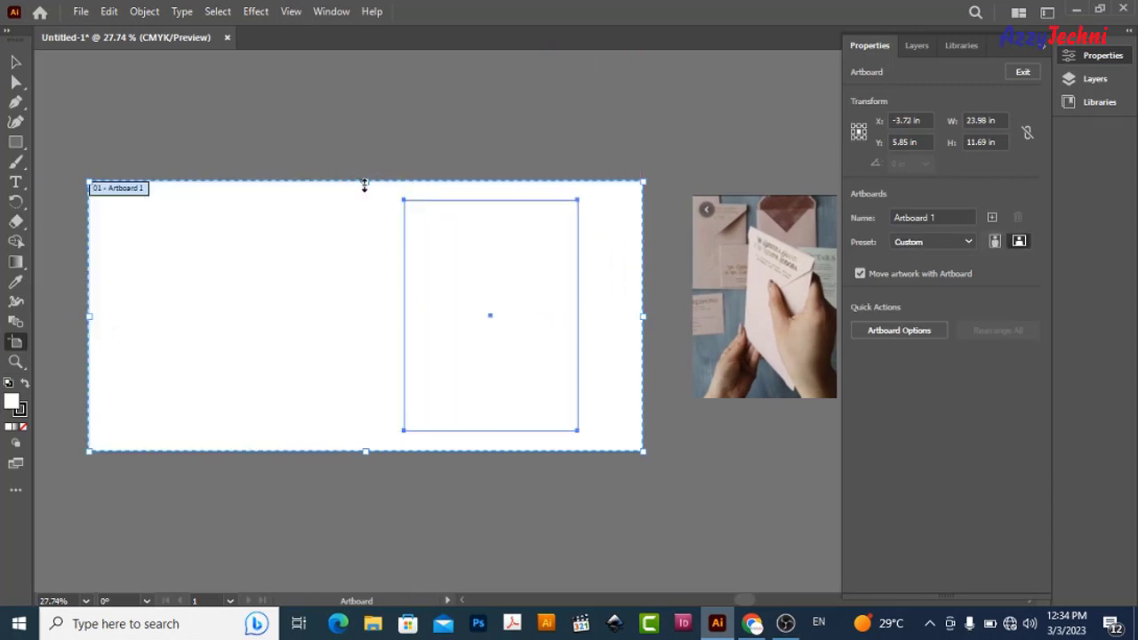
left_click_drag(363, 184, 379, 127)
key("v")
left_click_drag(459, 261, 302, 276)
scroll(255, 328, "up", 2)
- Remove the rectangle's white fill and raise its stroke weight to 2 pt
left_click(483, 337)
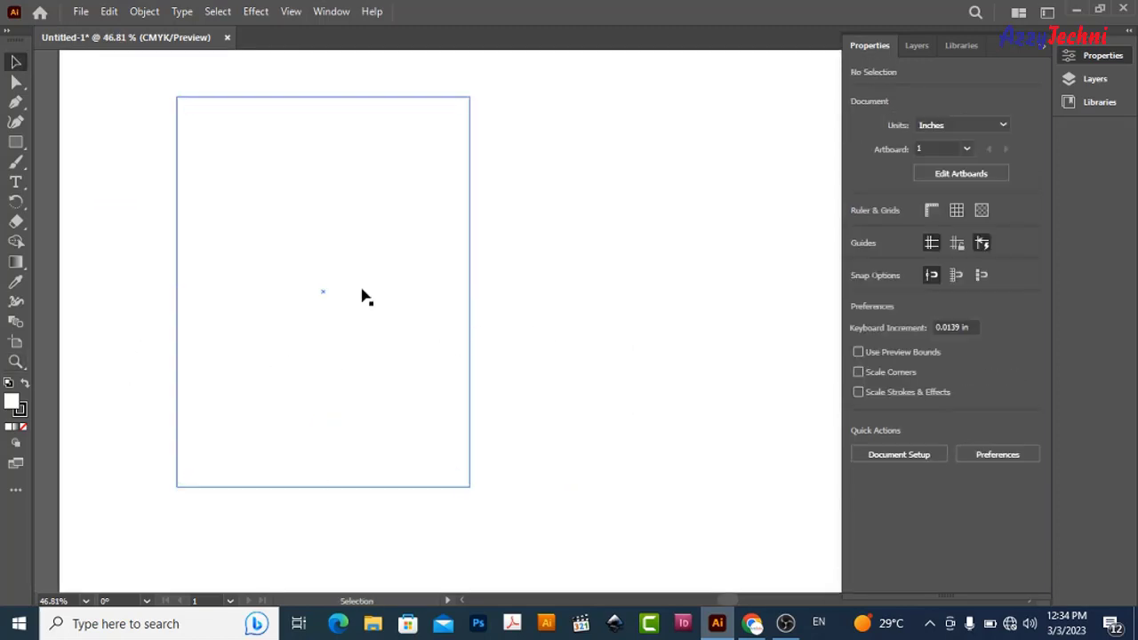
left_click(361, 290)
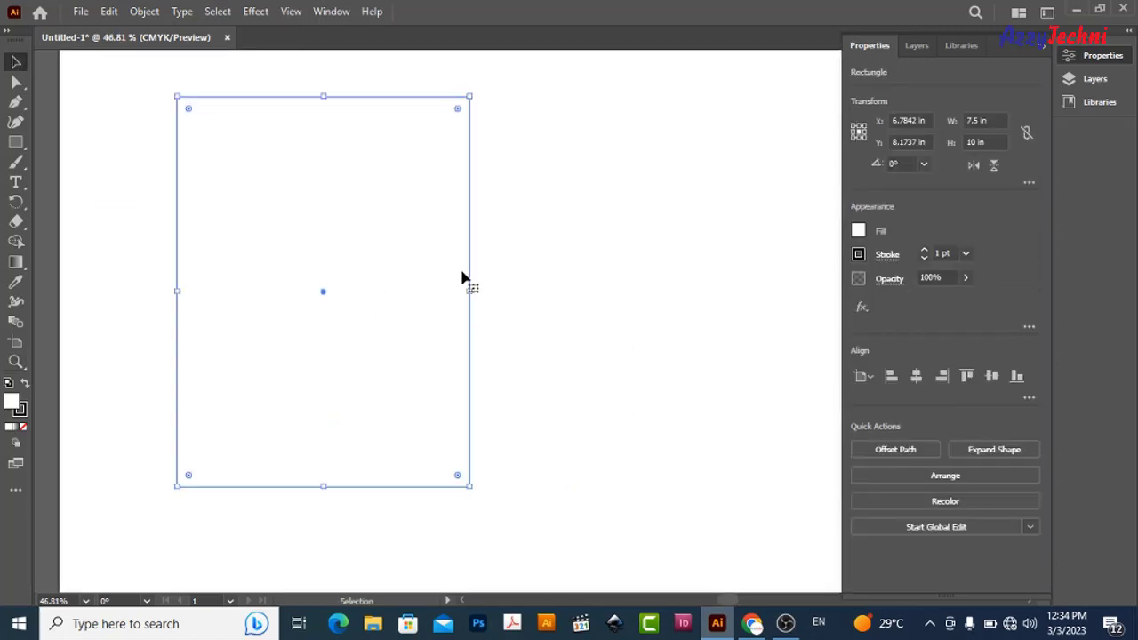
left_click(565, 244)
left_click(367, 233)
left_click(568, 183)
left_click(385, 214)
left_click(24, 427)
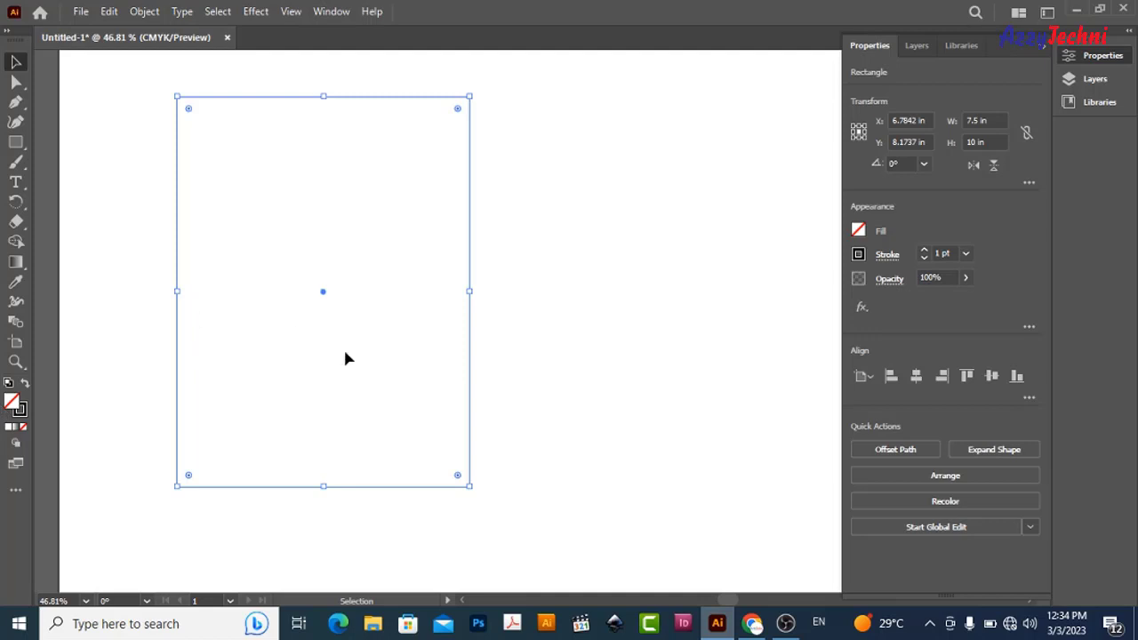
left_click(966, 254)
left_click(1006, 293)
- Reselect the card rectangle and open the Window menu
left_click(573, 289)
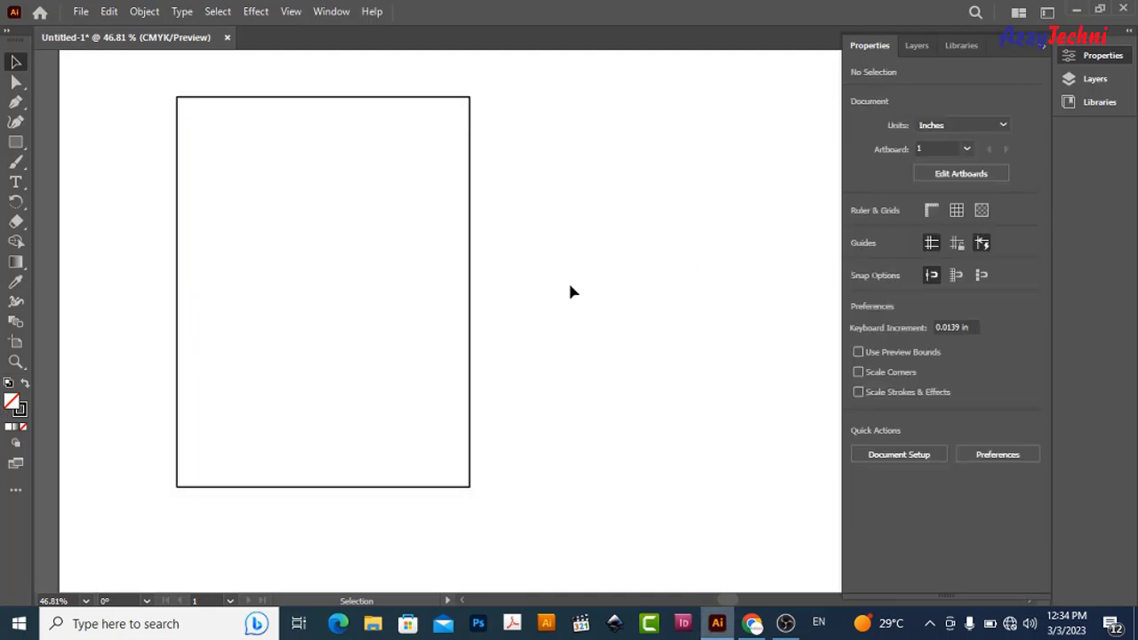
left_click(470, 227)
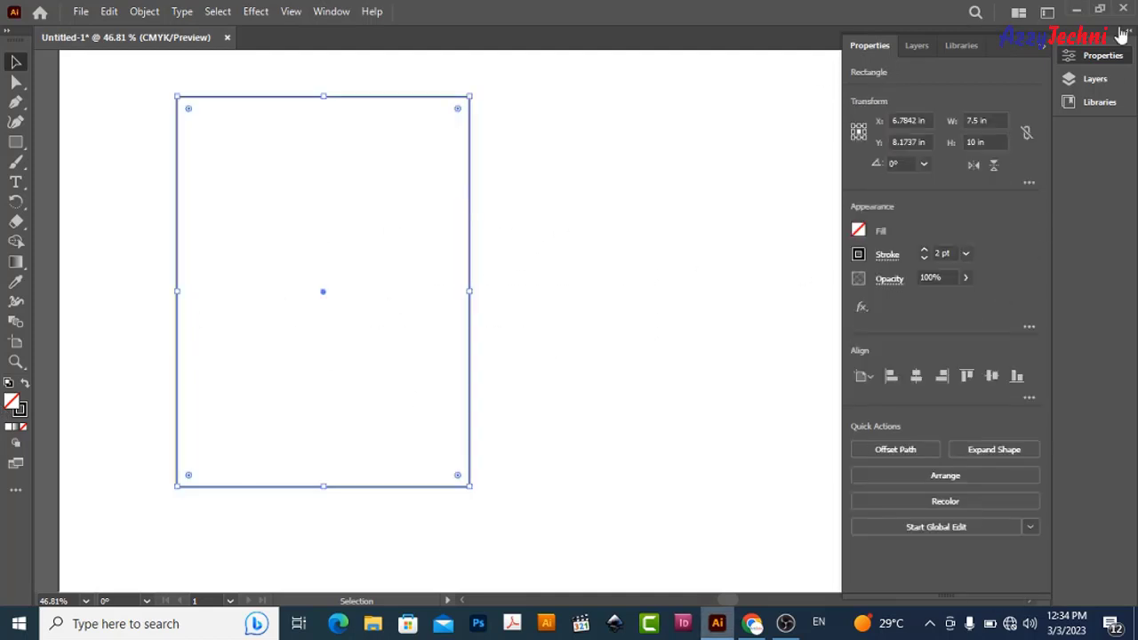
left_click(331, 11)
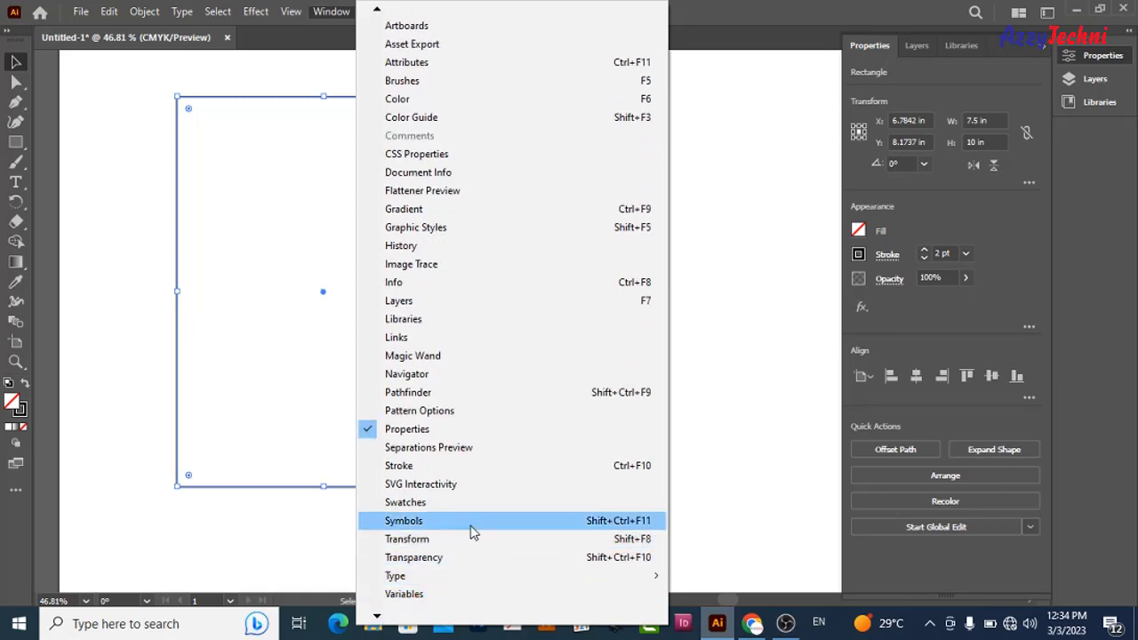
- Dock the Swatches panel and give the rectangle a CMYK Red stroke
left_click(472, 524)
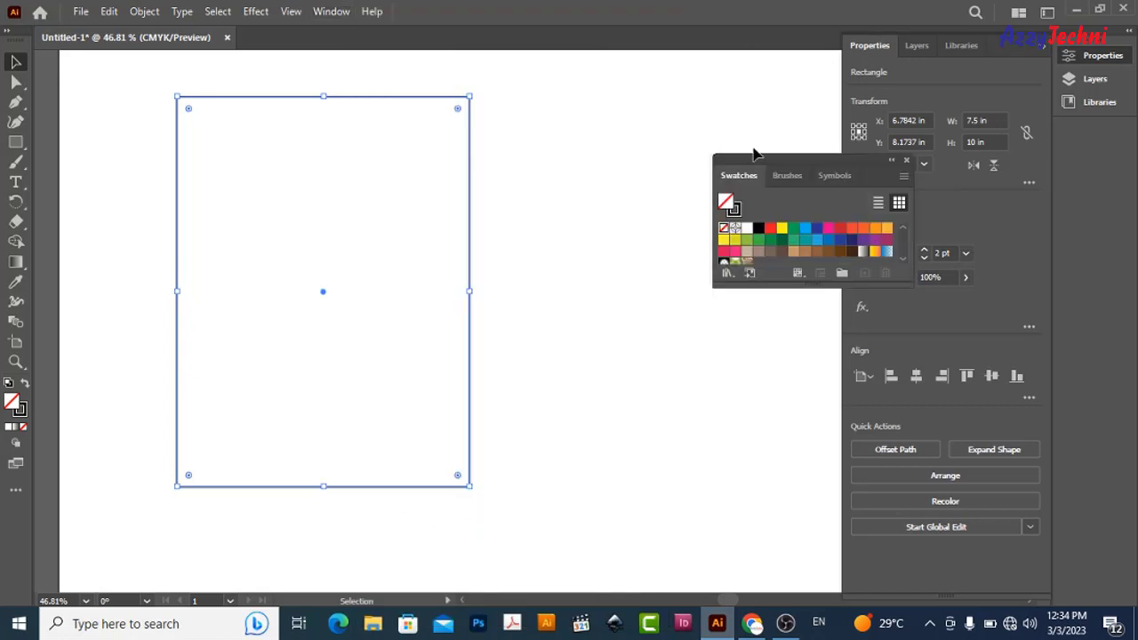
left_click_drag(755, 160, 1107, 154)
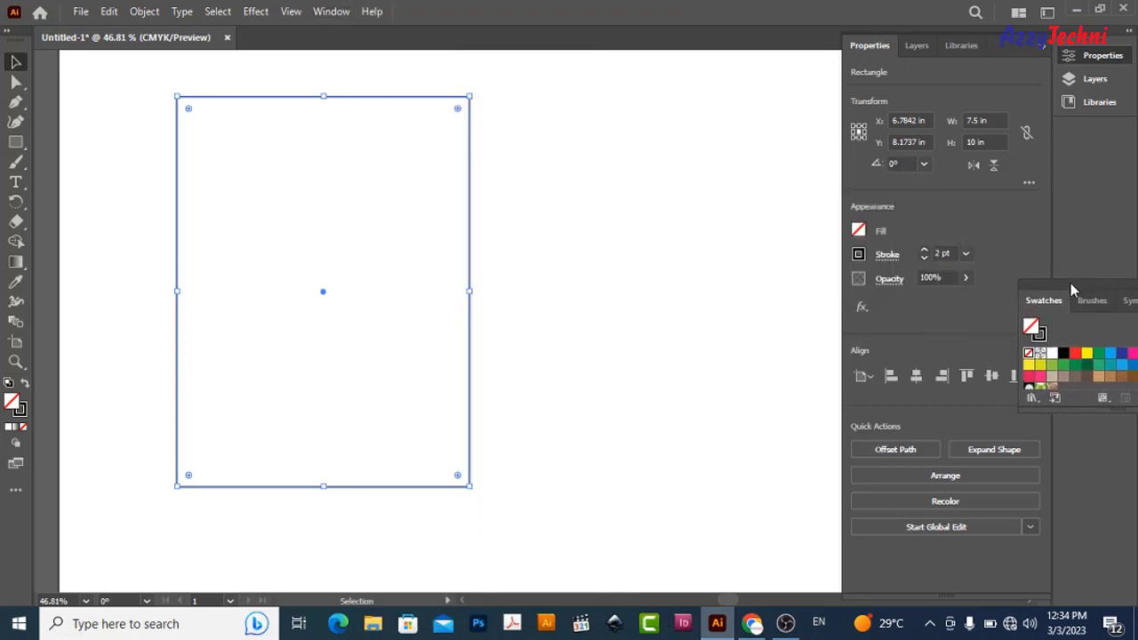
left_click(1102, 136)
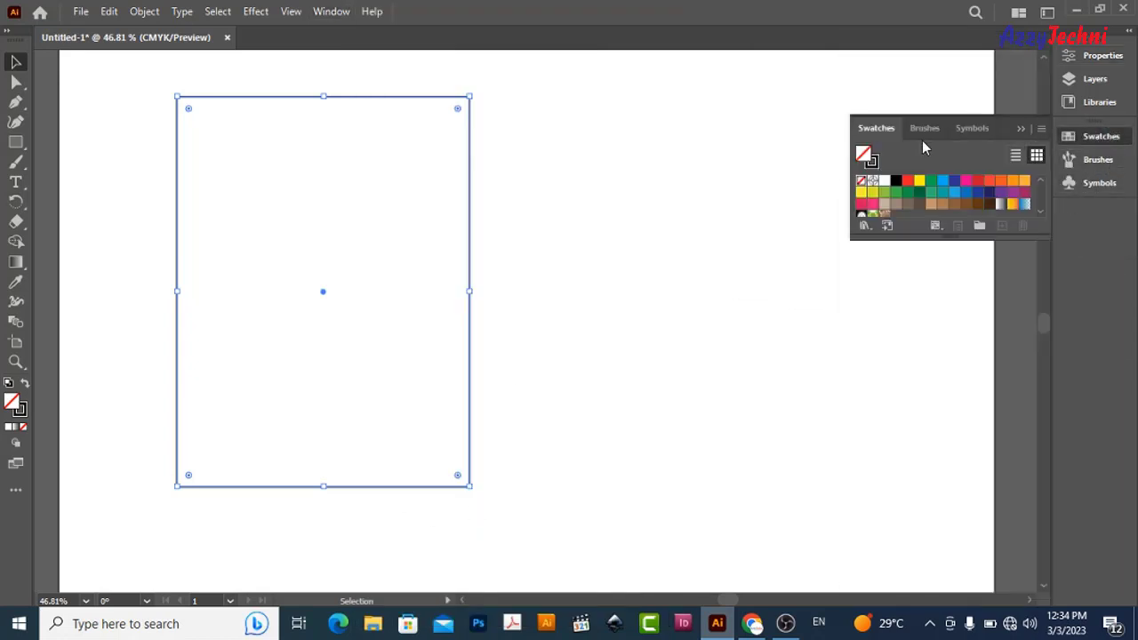
left_click(908, 180)
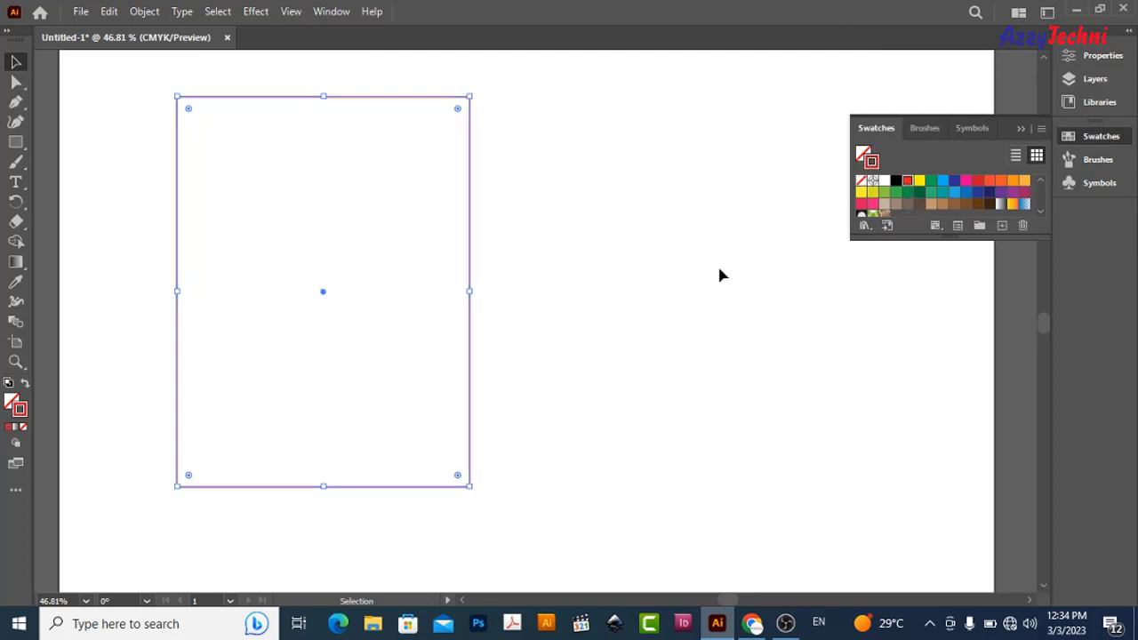
- Duplicate the red rectangle so the copy sits directly against its right edge
left_click(720, 275)
key("z")
left_click(637, 335, "alt")
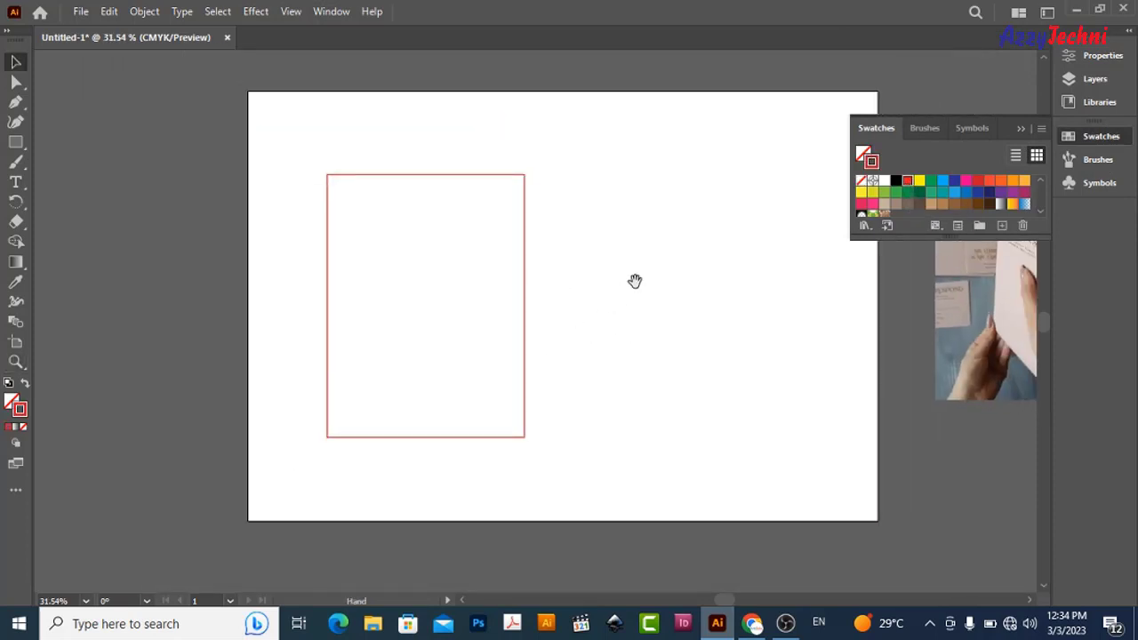
left_click_drag(635, 281, 452, 288)
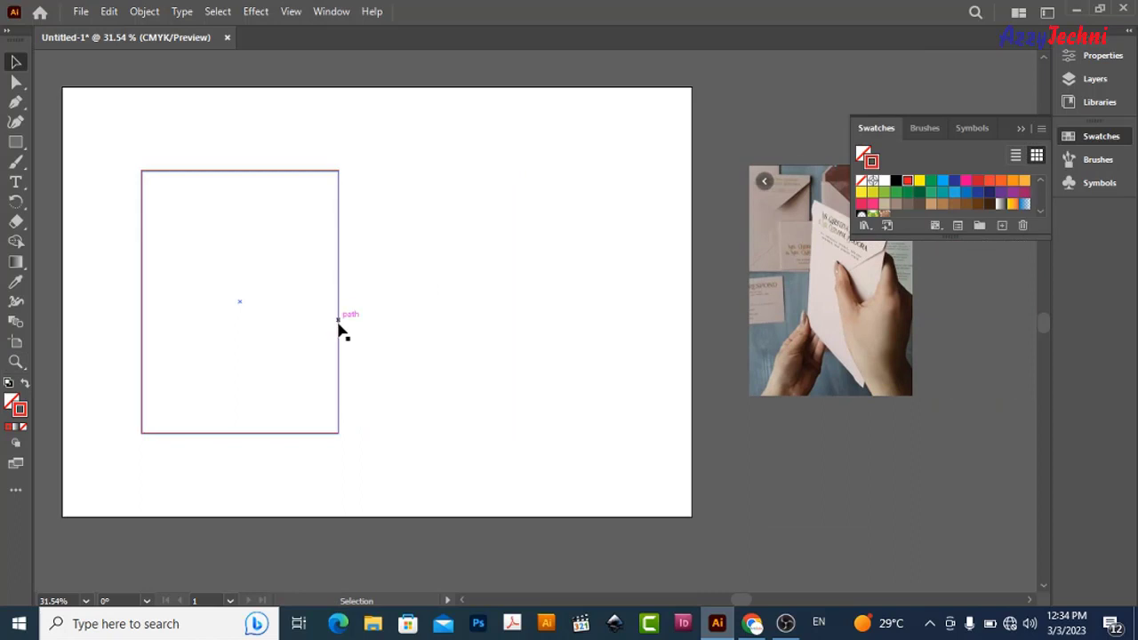
left_click_drag(340, 325, 534, 327)
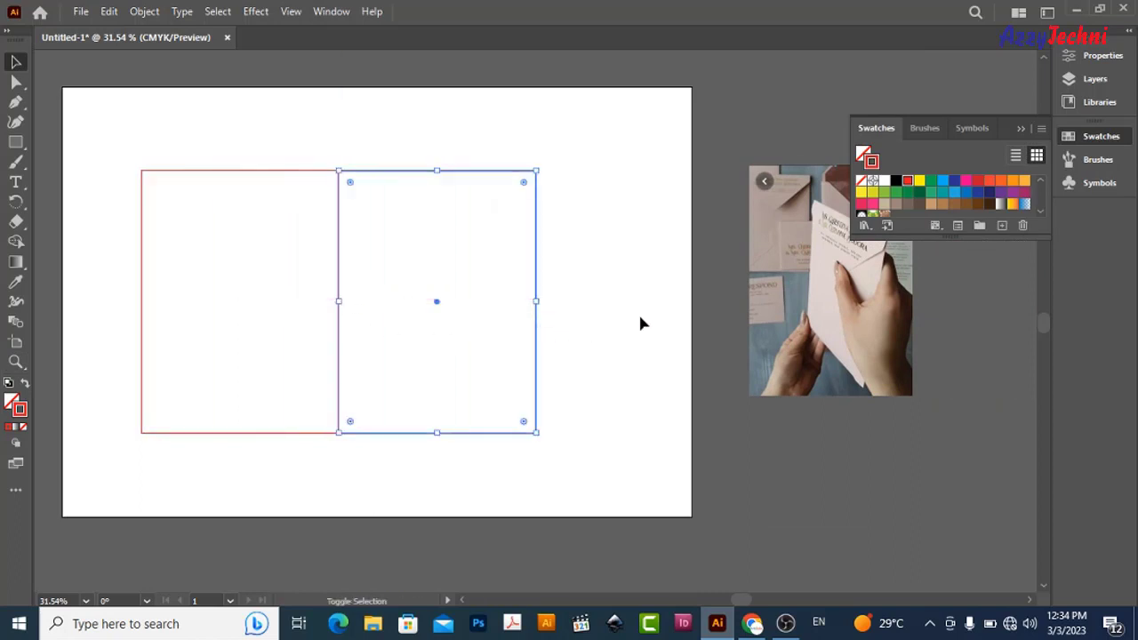
left_click(638, 315)
- Duplicate the left rectangle to its left, forming a row of three panels
left_click_drag(358, 357, 524, 354)
key("z")
left_click(302, 347)
key("v")
left_click(462, 453)
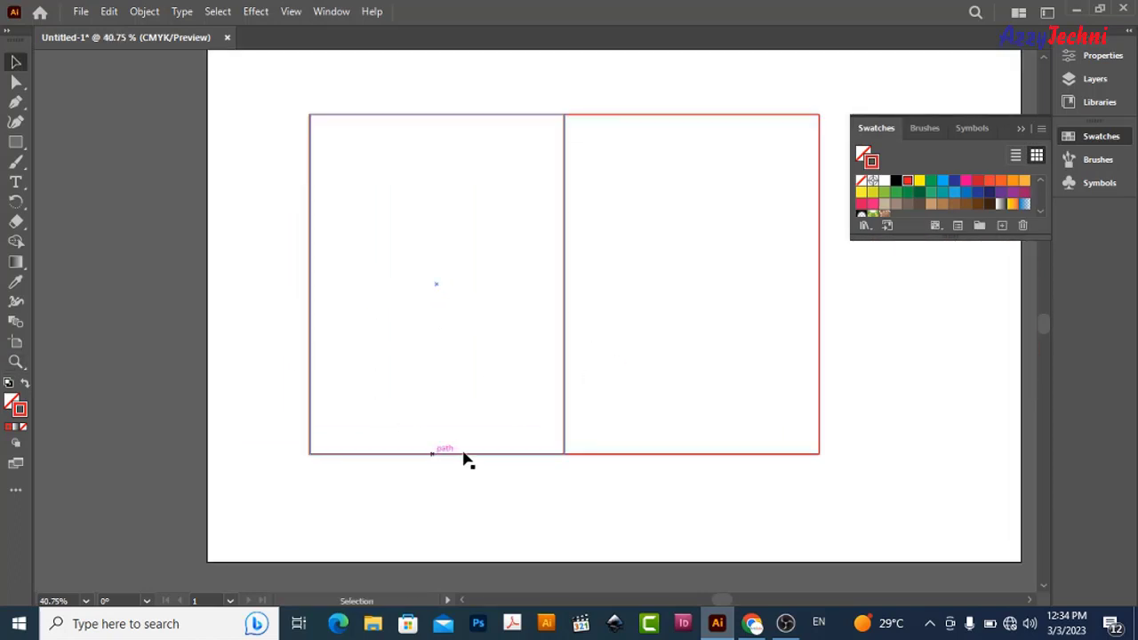
left_click_drag(471, 456, 220, 456)
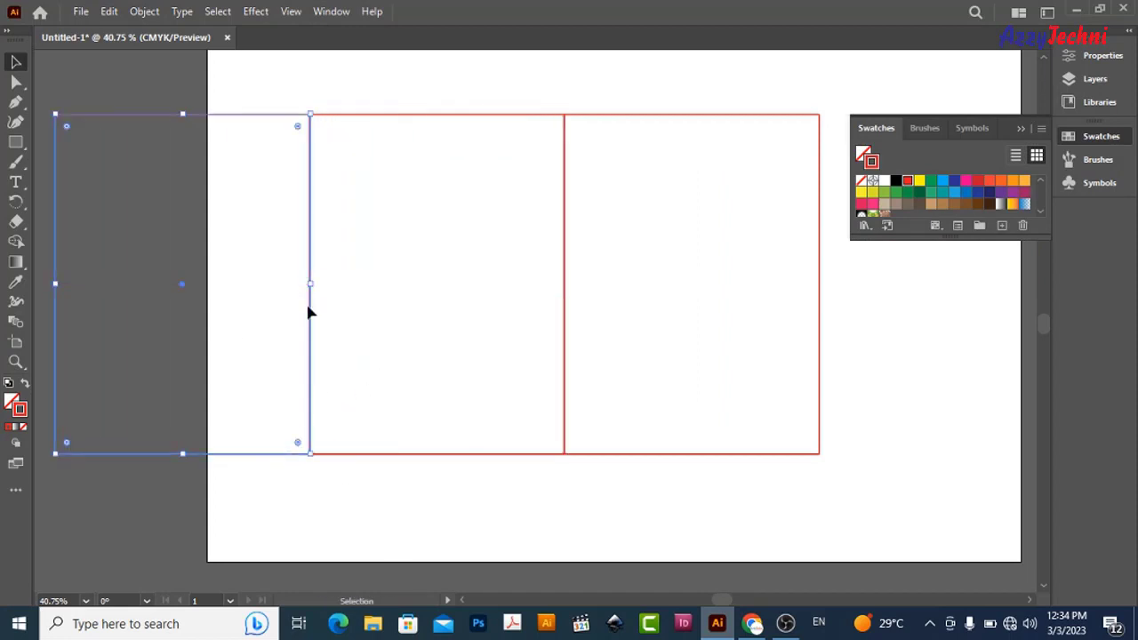
- Show the rectangle's Properties and change the transform reference point
left_click(1100, 55)
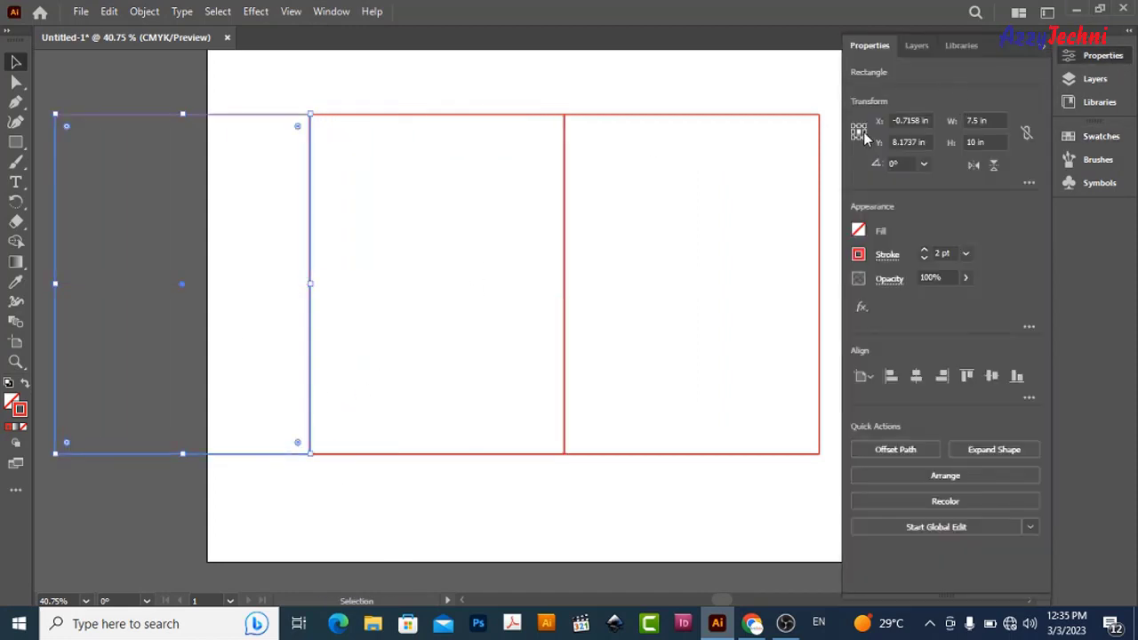
left_click(863, 134)
left_click(999, 120)
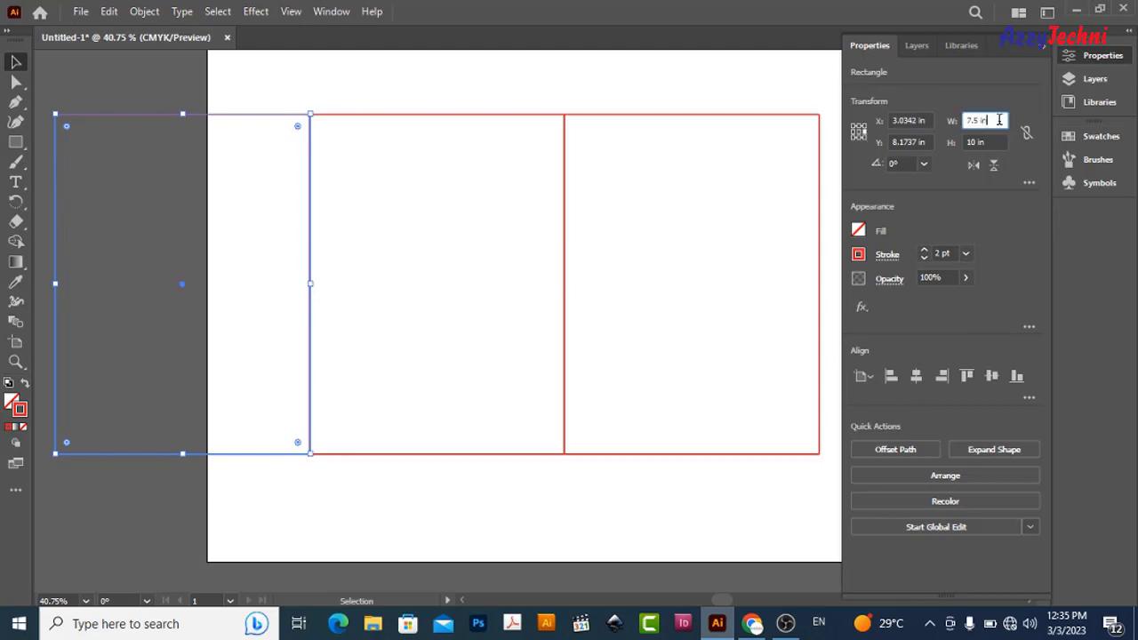
- Switch the document units to Centimeters and select the leftmost rectangle
left_click(678, 96)
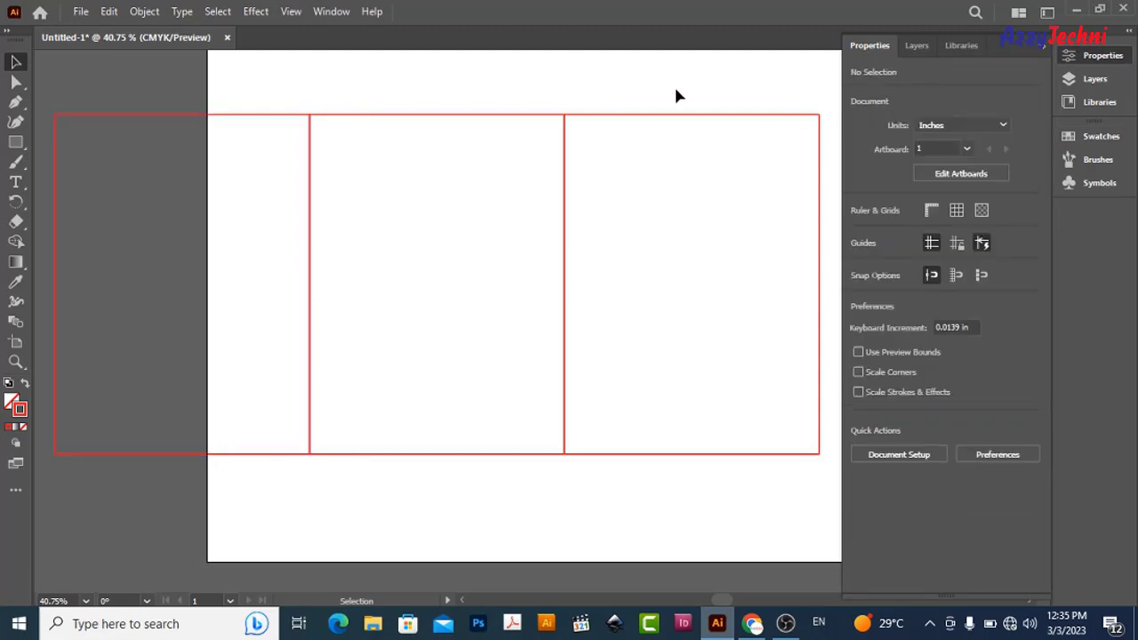
left_click(890, 458)
left_click(498, 179)
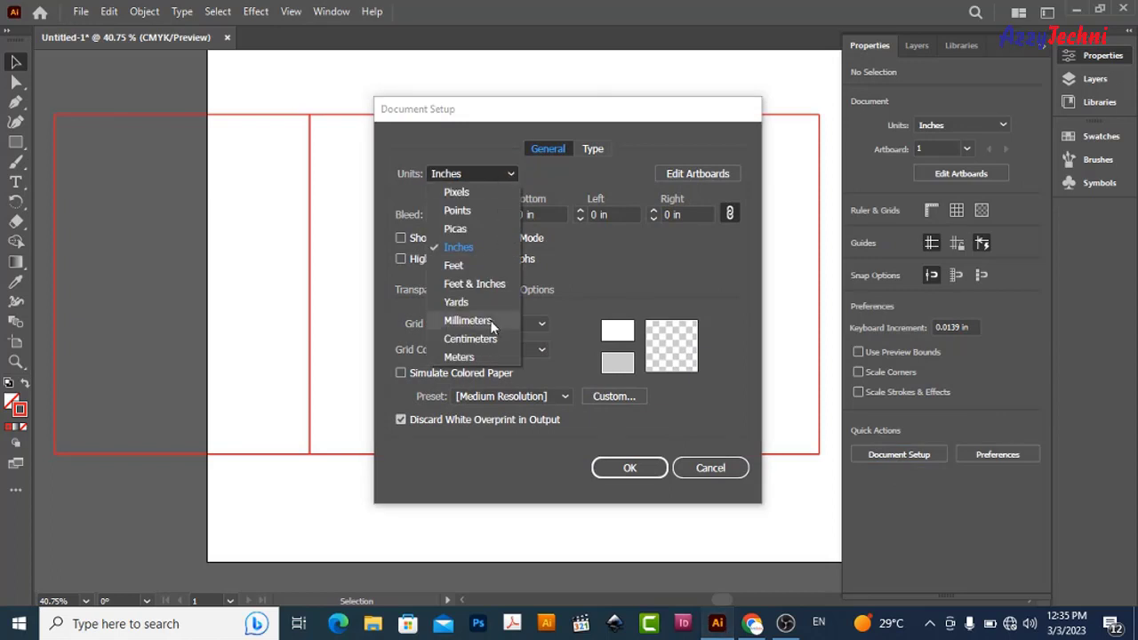
left_click(471, 338)
left_click(629, 468)
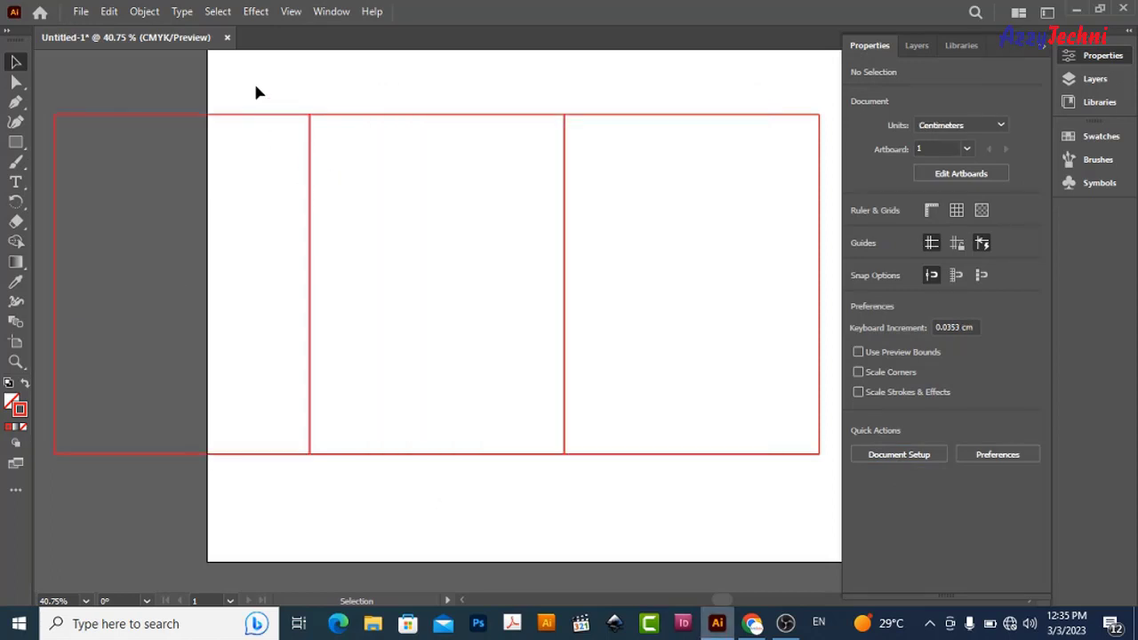
left_click_drag(255, 82, 277, 135)
- Set the leftmost rectangle's width to 1.5 cm, making a narrow side strip
left_click(1001, 120)
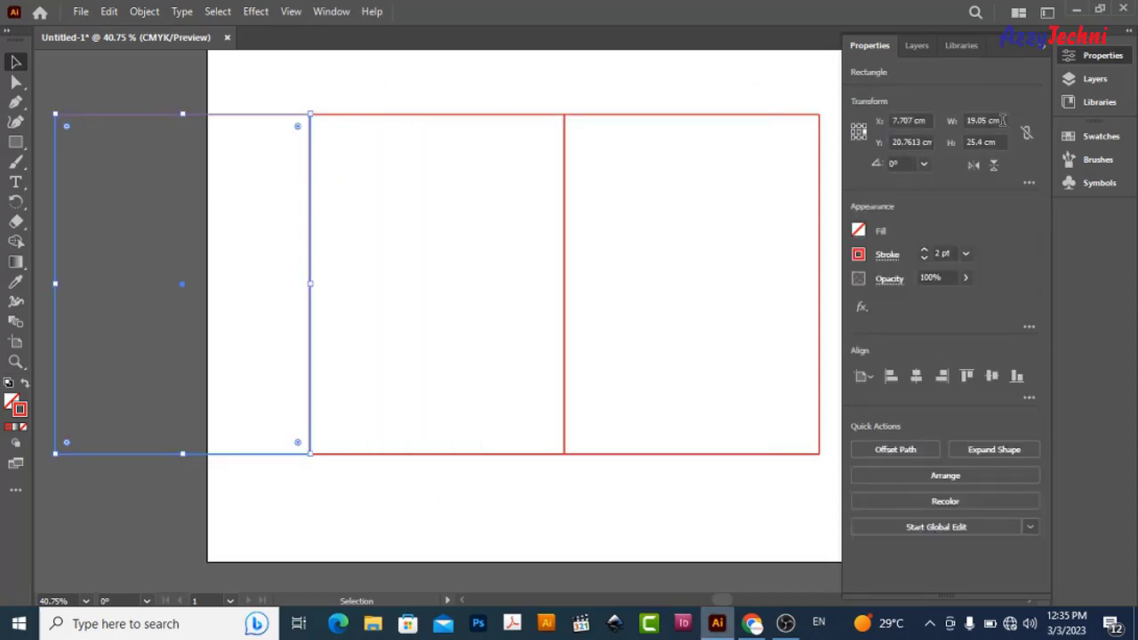
type("1.5")
key("Return")
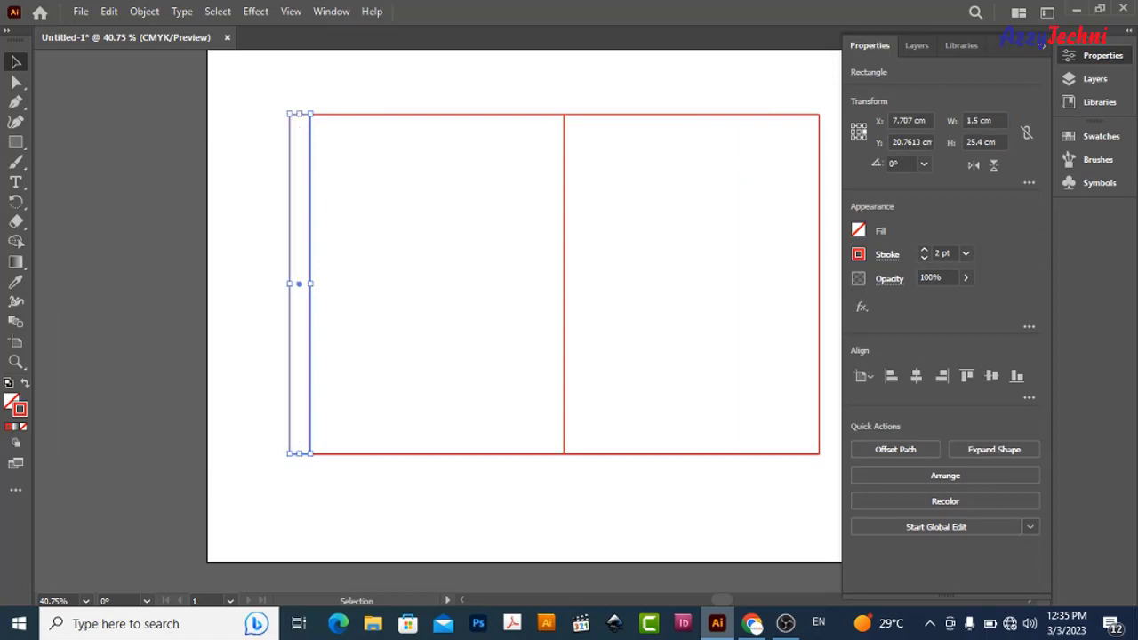
left_click(436, 278)
key("z")
left_click_drag(308, 117, 381, 162)
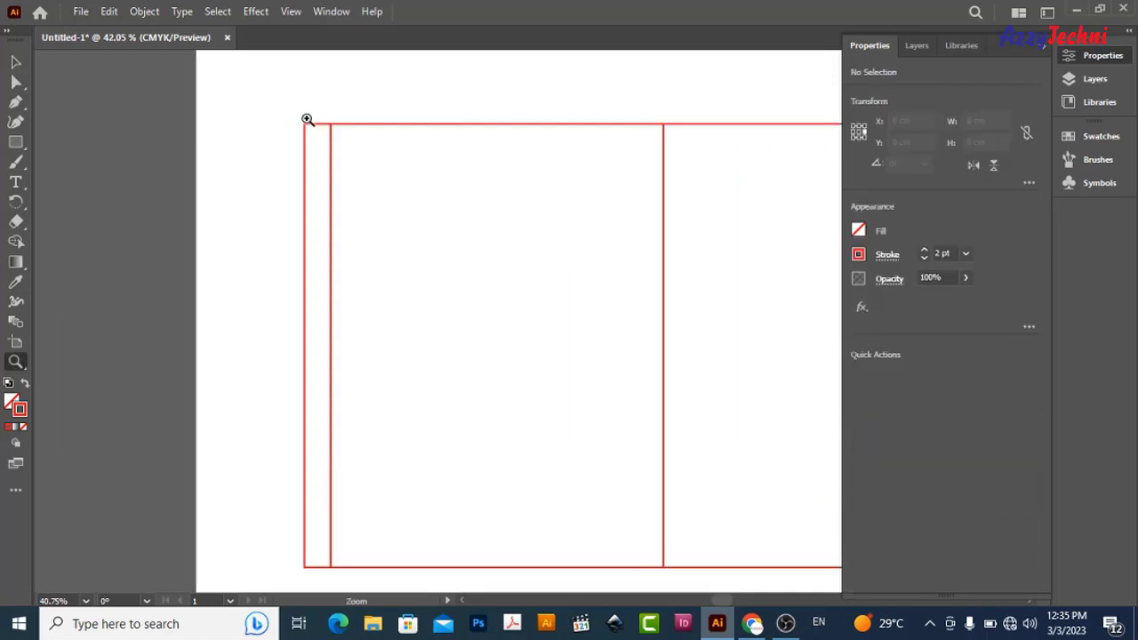
key("v")
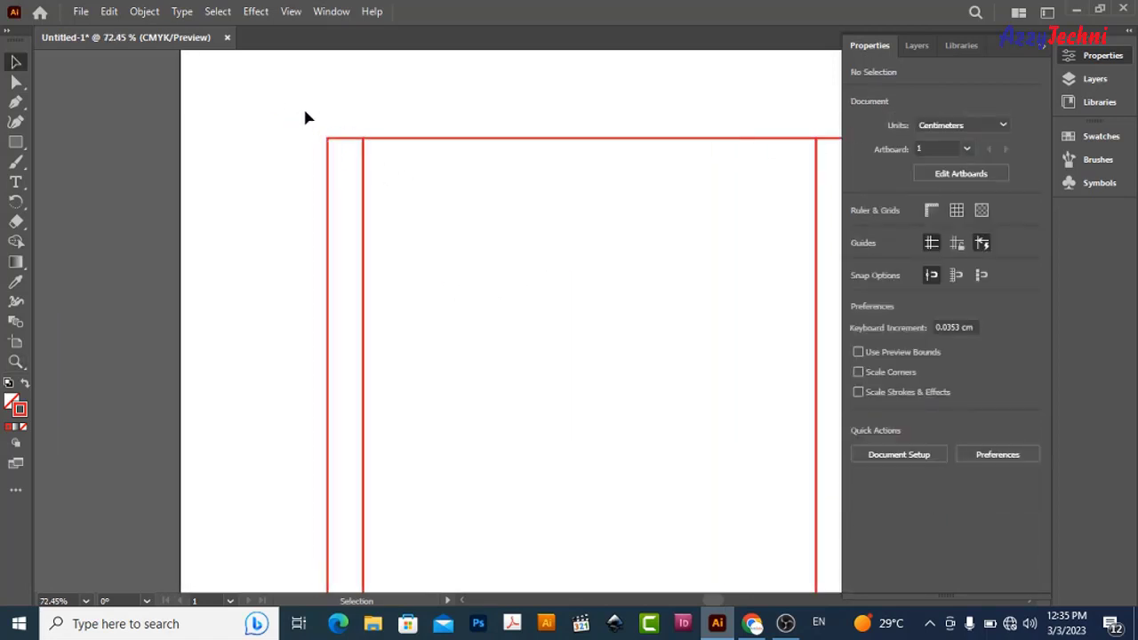
- Zoom out to the whole artboard, then back in on the layout's top-left corner
key("z")
left_click_drag(482, 210, 409, 148)
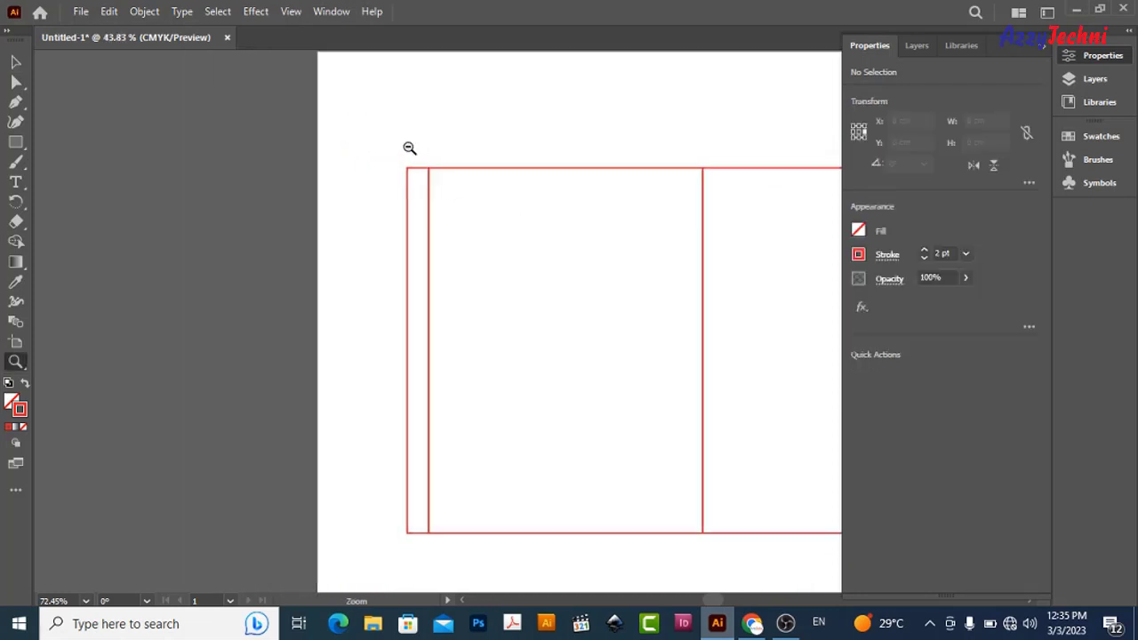
left_click_drag(521, 219, 375, 188)
key("v")
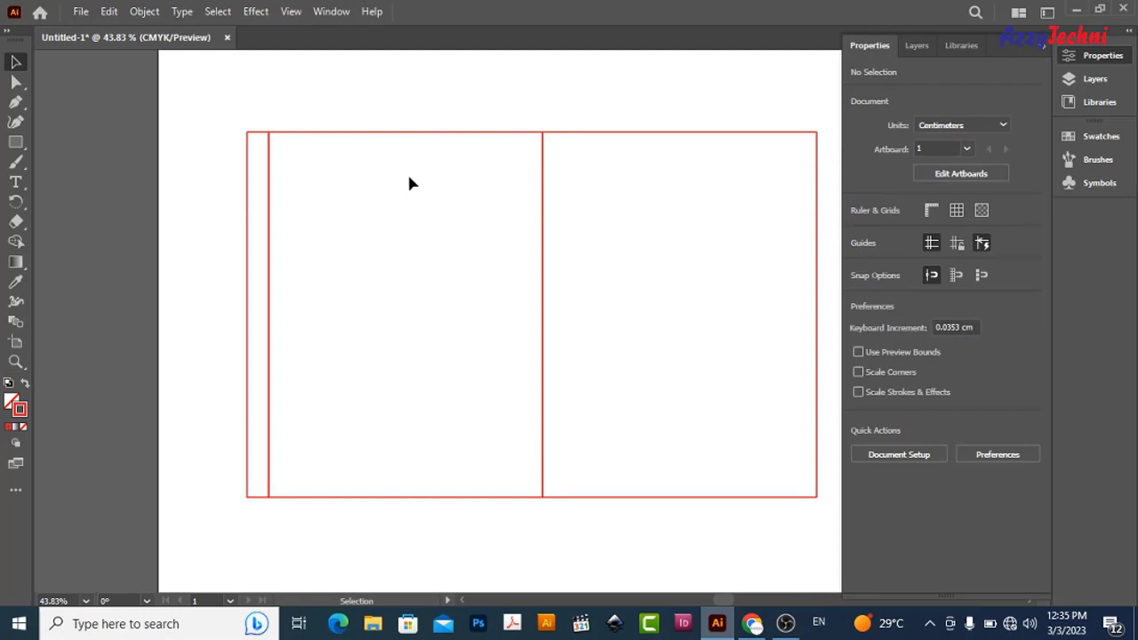
key("z")
mouse_move(239, 119)
left_mouse_down()
mouse_move(350, 193)
mouse_move(243, 133)
left_mouse_up()
key("v")
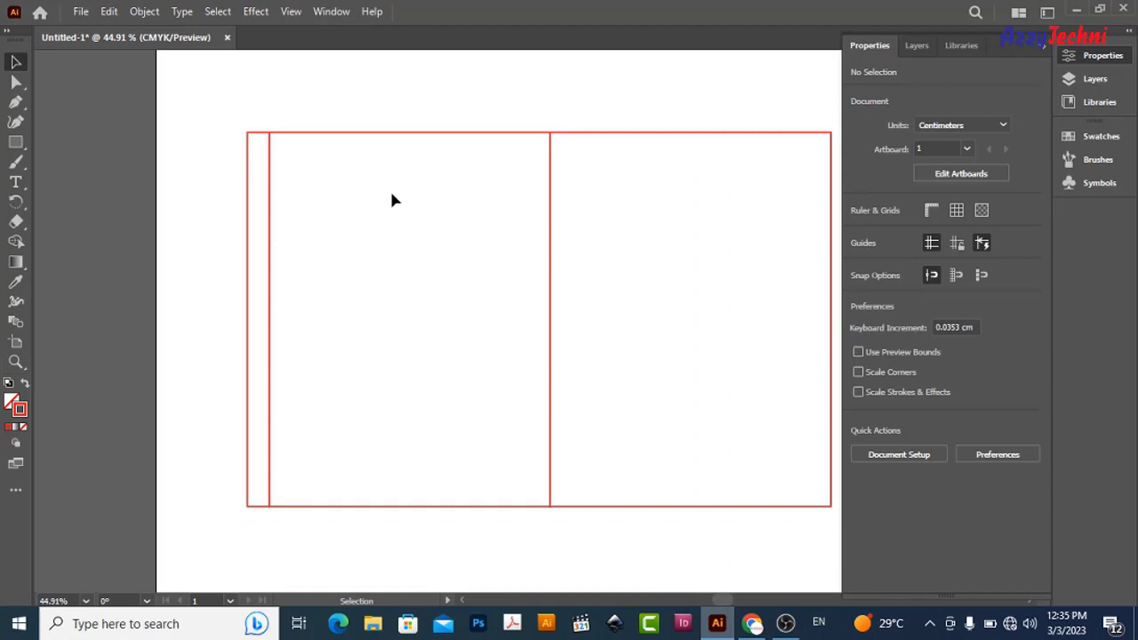
key("z")
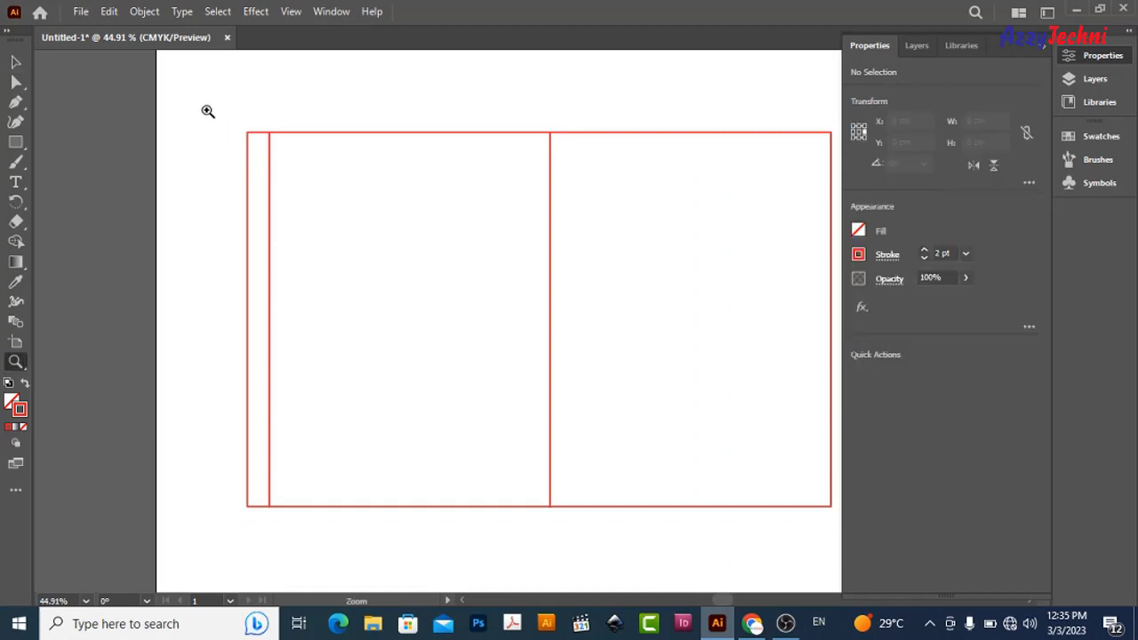
left_click_drag(208, 110, 312, 157)
key("a")
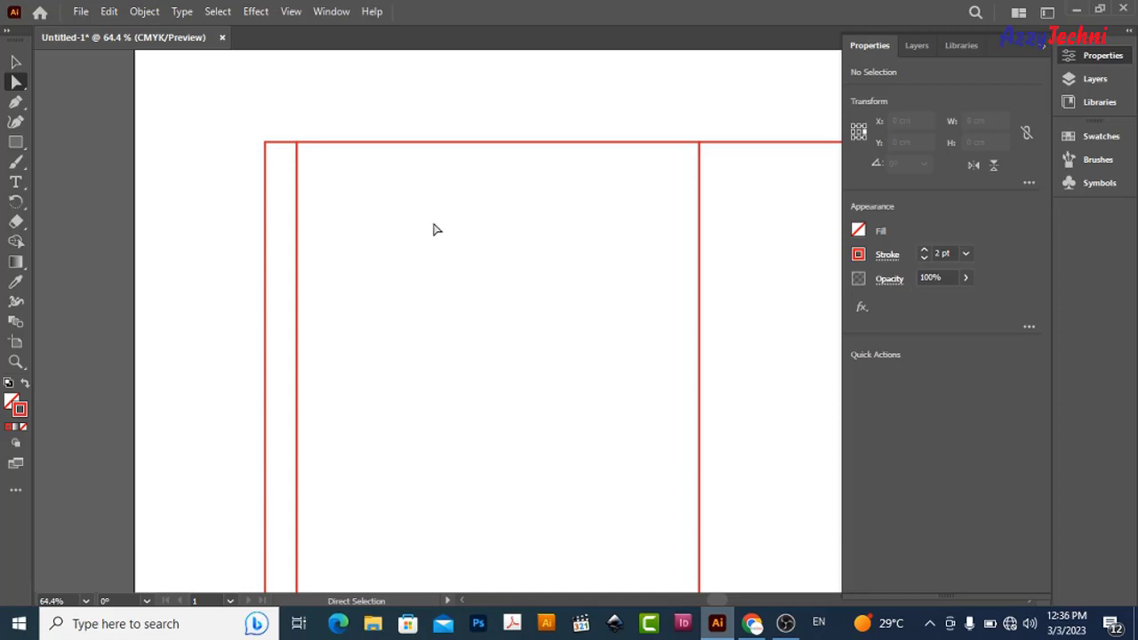
- Zoom in on the side flap and select its outer top corner anchor
key("v")
left_click_drag(217, 99, 281, 176)
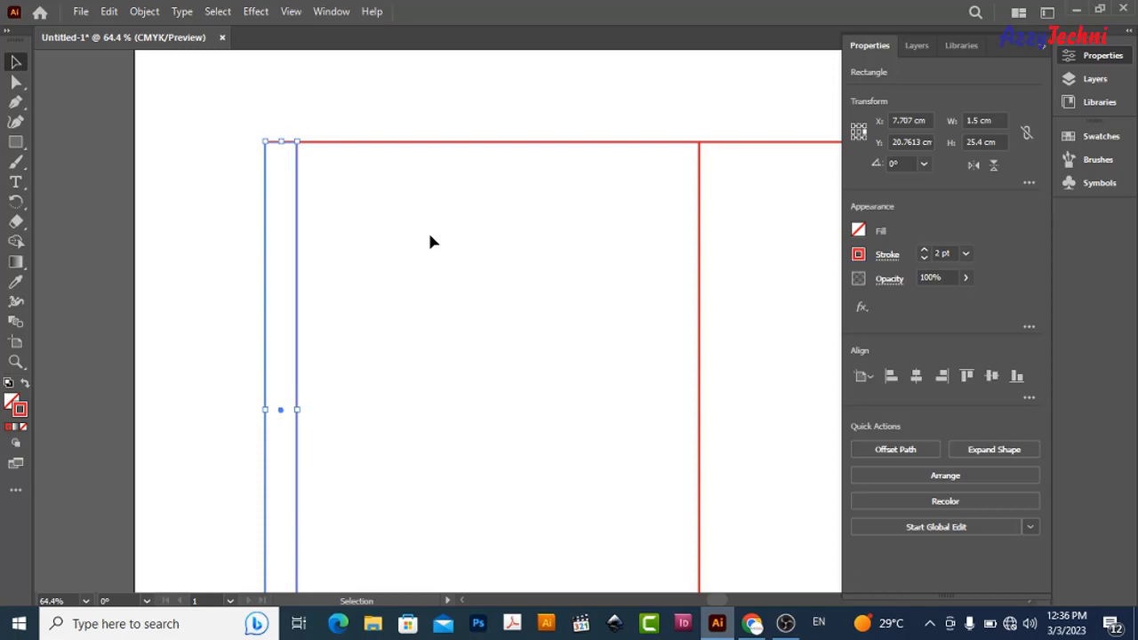
key("ctrl+minus")
key("ctrl+minus")
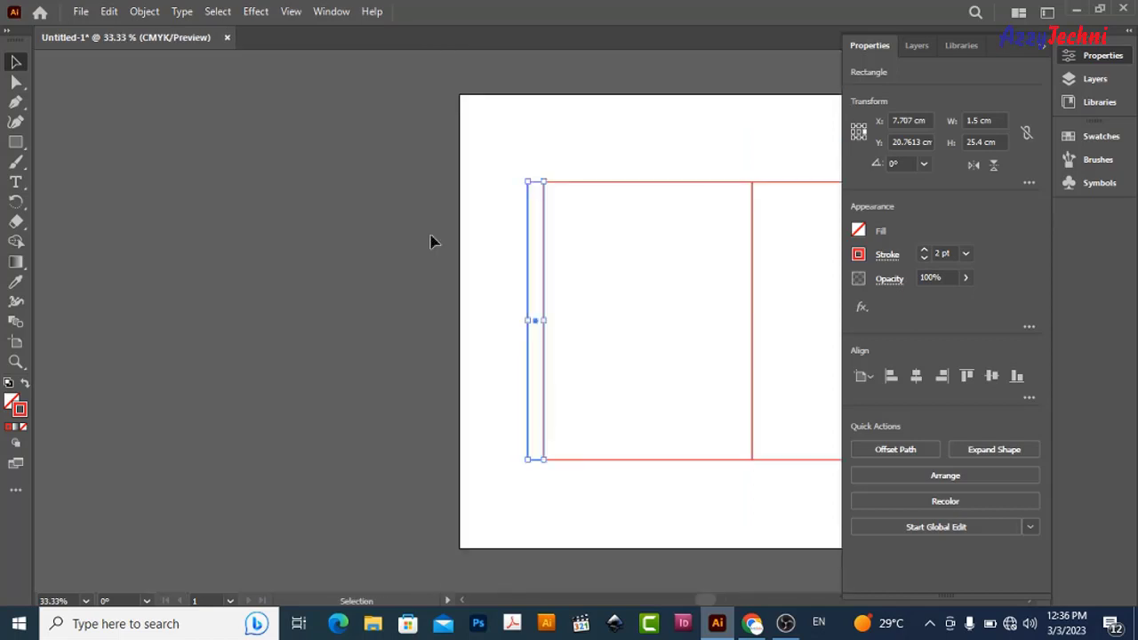
left_click_drag(618, 296, 449, 275)
key("z")
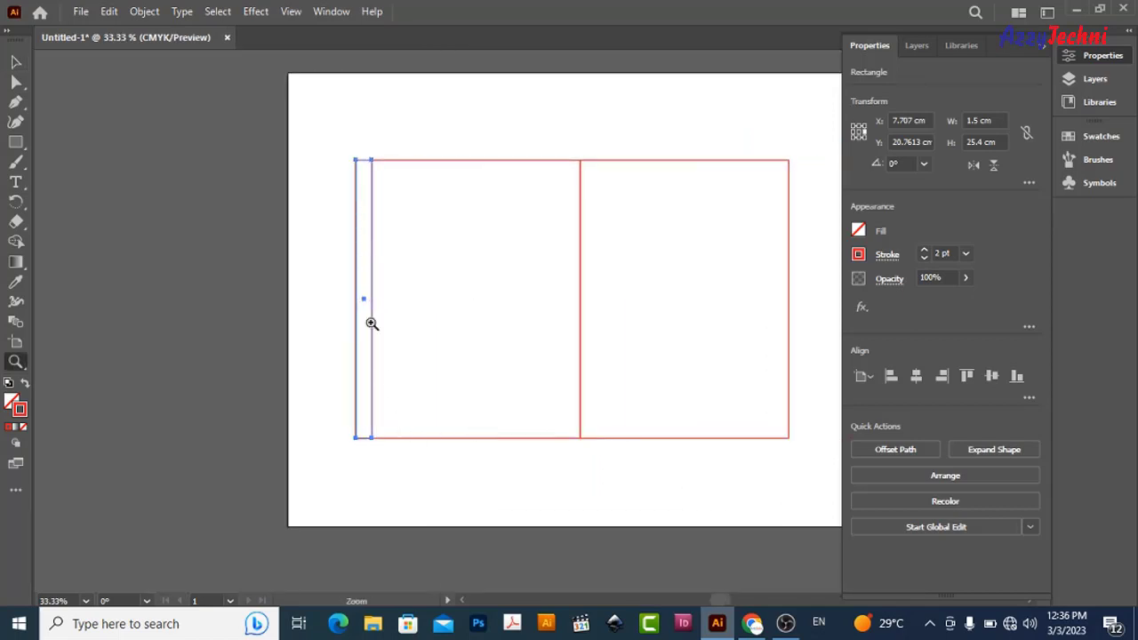
left_click_drag(363, 177, 546, 279)
key("v")
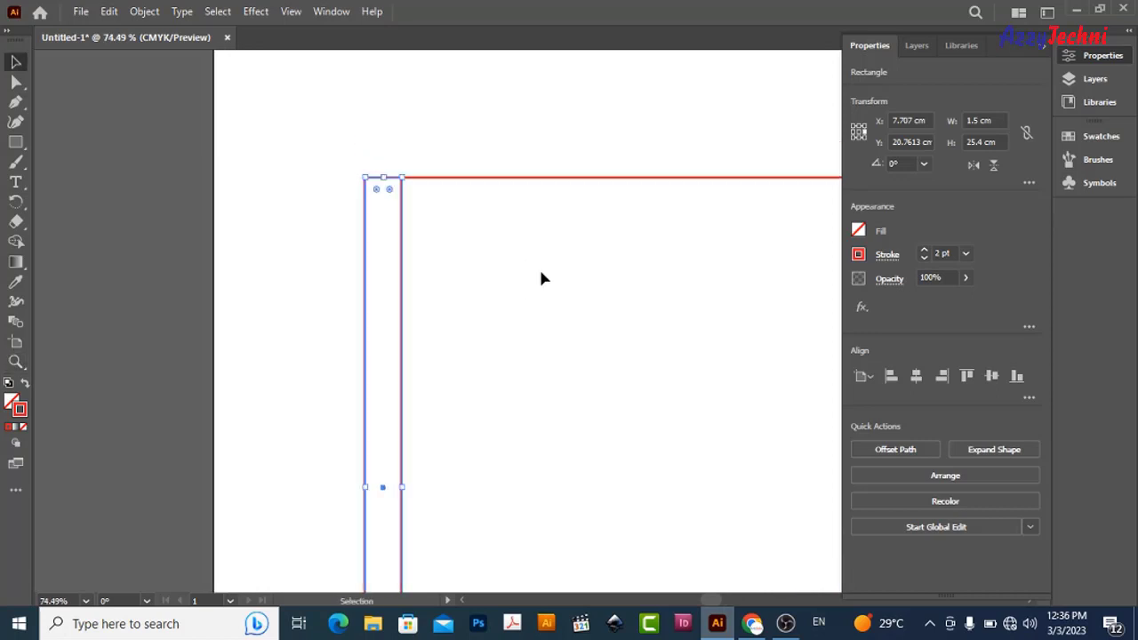
left_click(540, 271)
key("a")
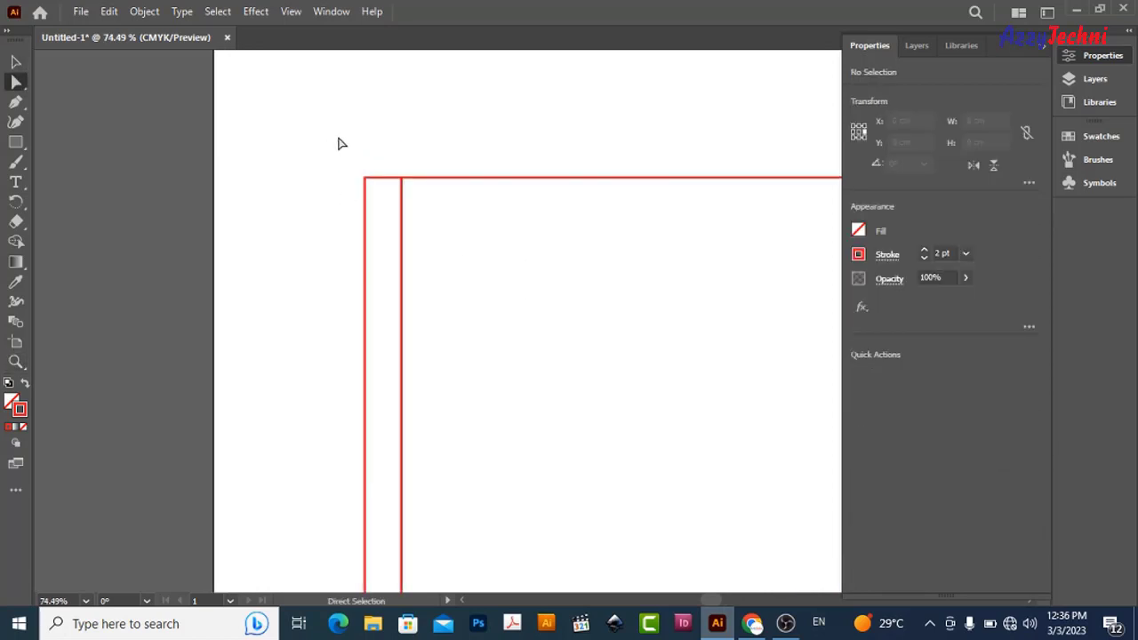
left_click_drag(329, 135, 384, 198)
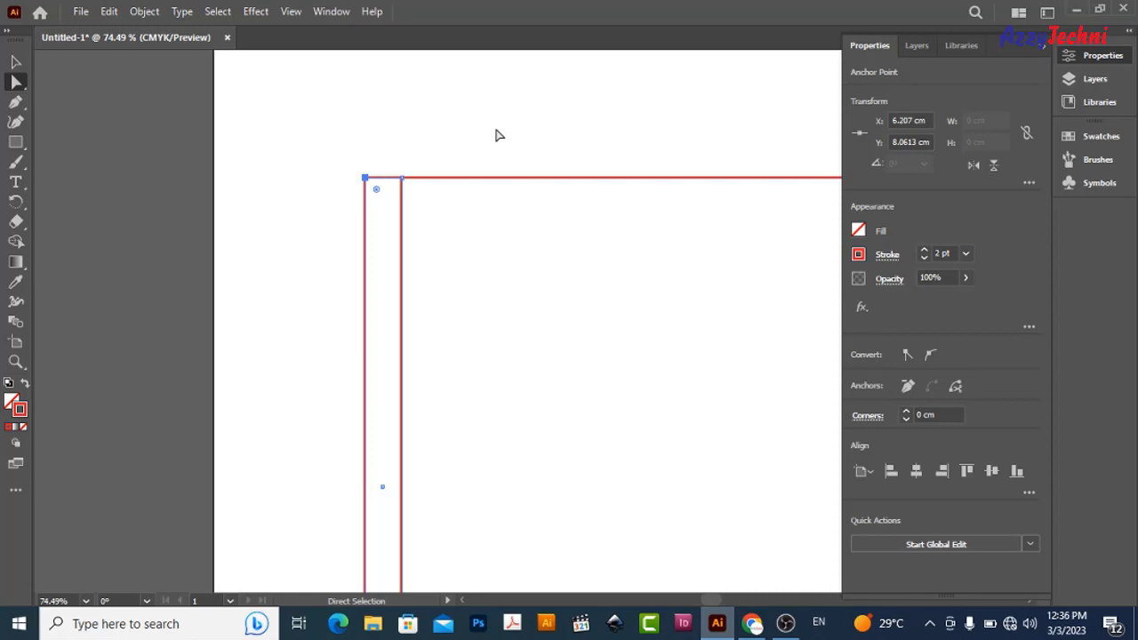
- Move the flap's top outer corner 1 cm down
key("Return")
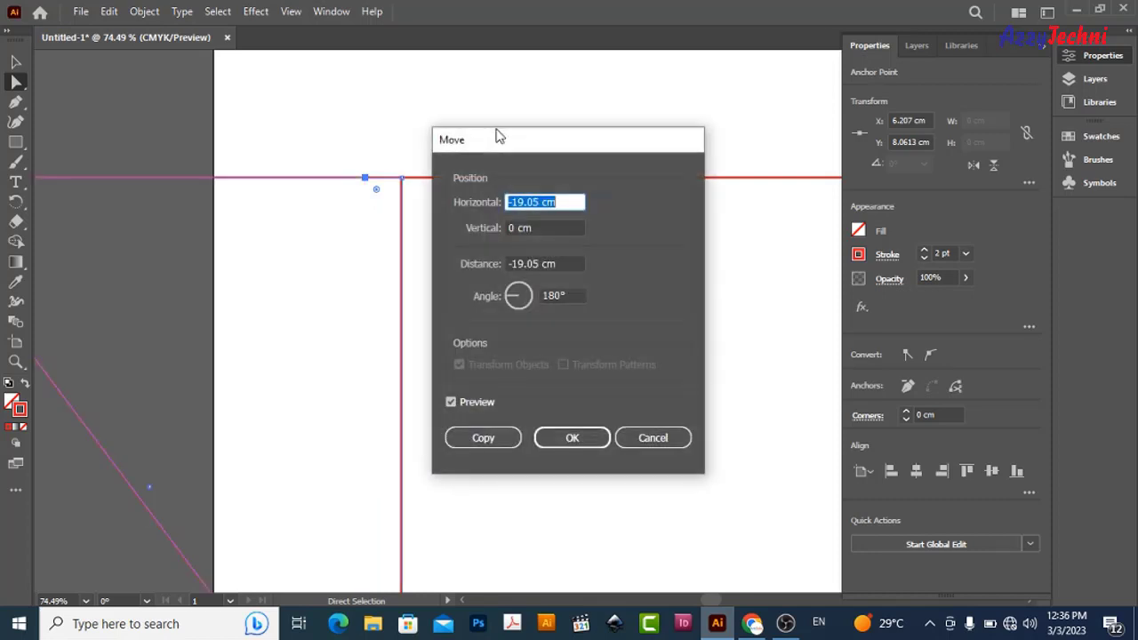
type("0")
key("Tab")
type("1")
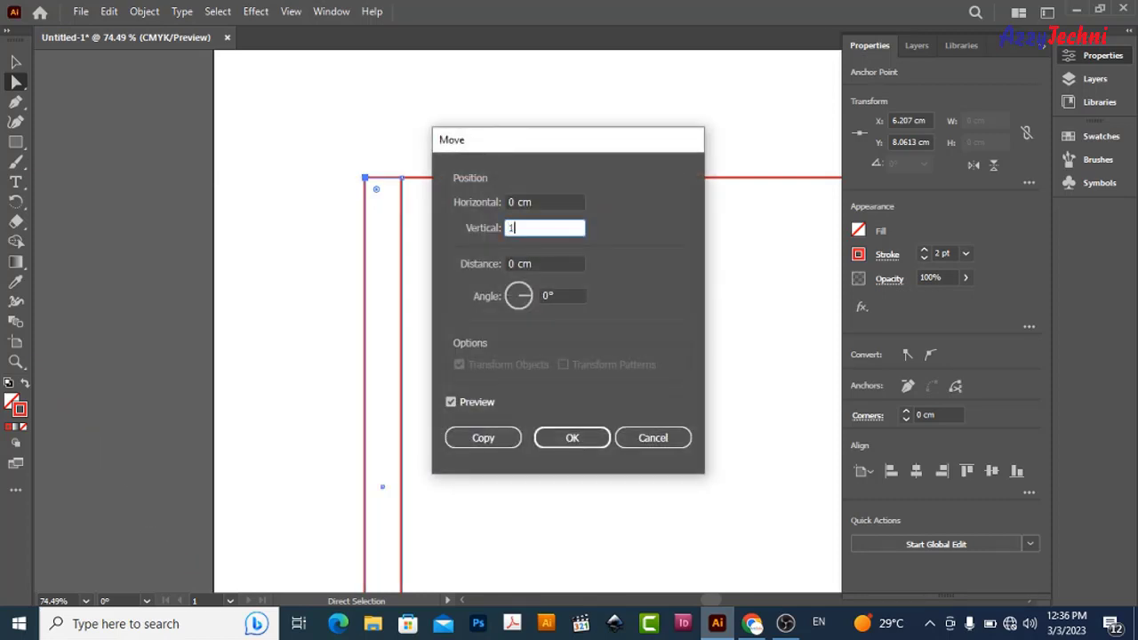
key("Return")
scroll(607, 249, "down", 5)
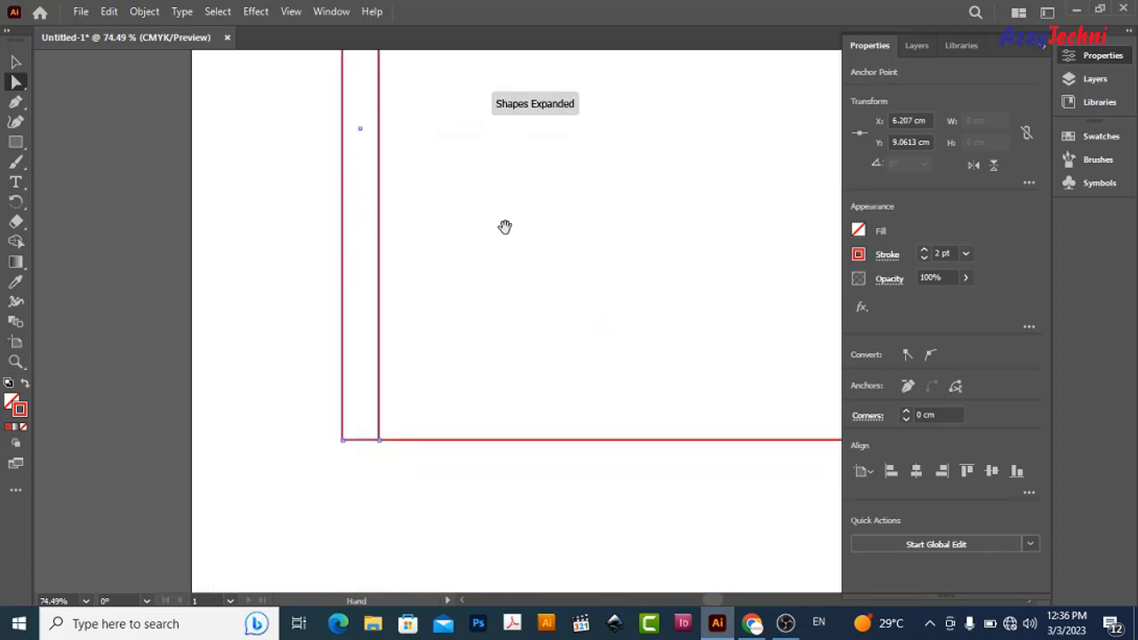
- Move the flap's bottom outer corner 1 cm up, then zoom out to the whole envelope
left_click_drag(313, 362, 363, 397)
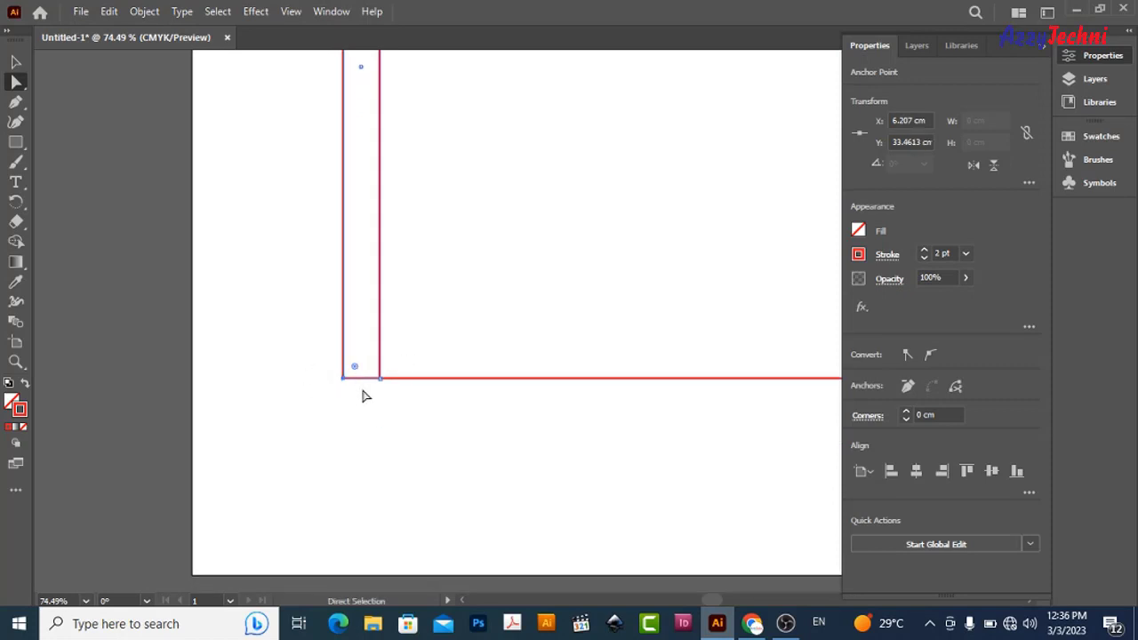
key("Return")
type("0")
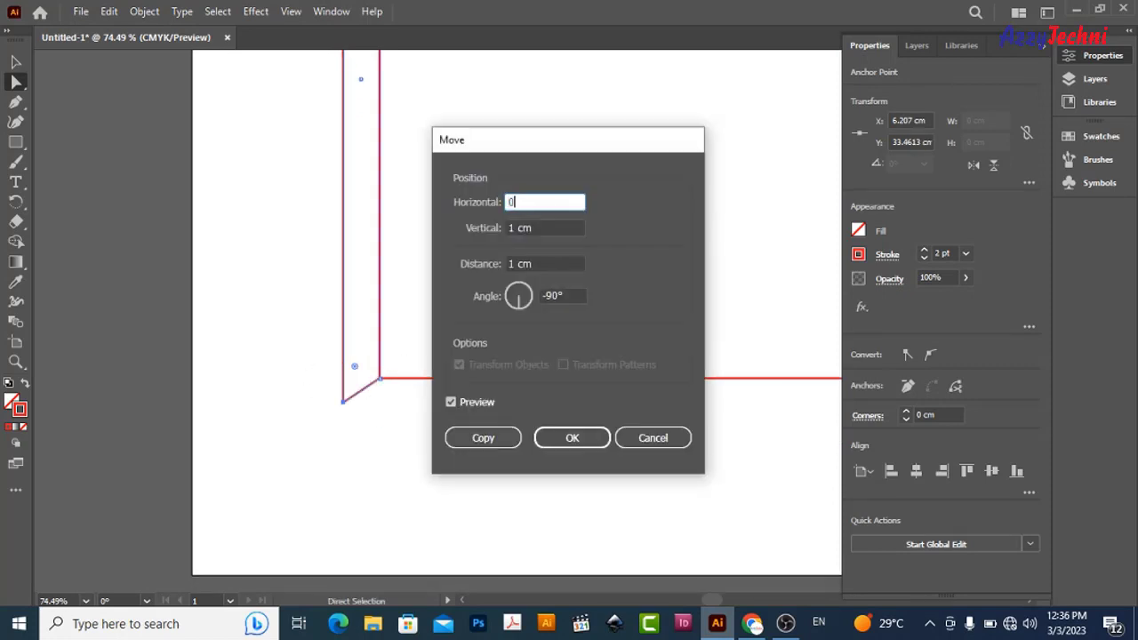
key("Tab")
type("-")
key("Return")
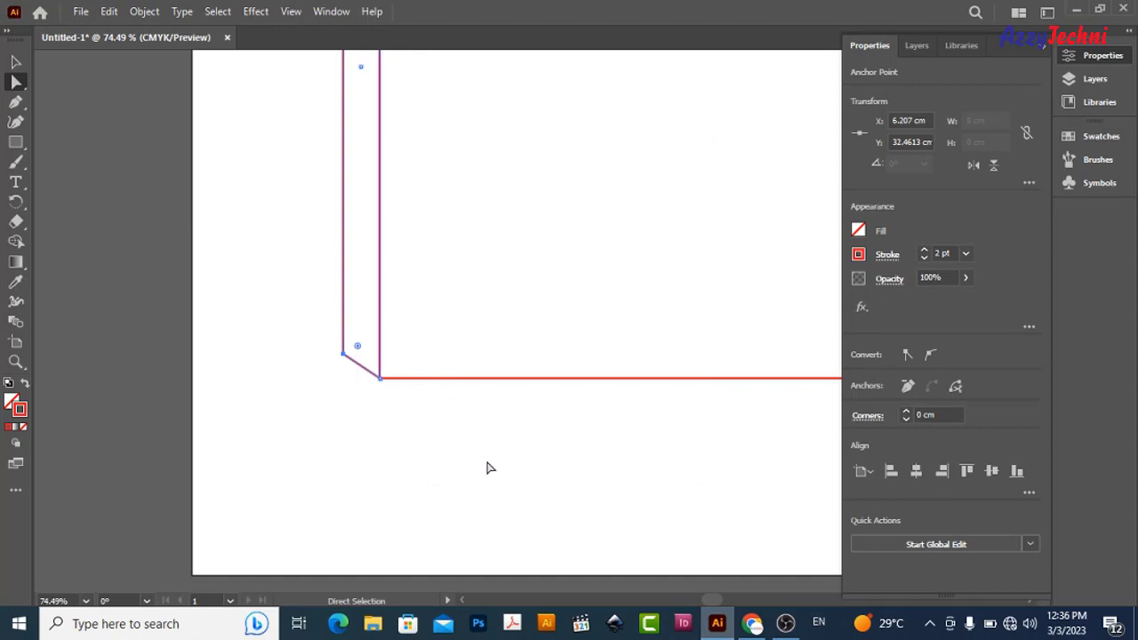
left_click(495, 463)
left_click_drag(537, 464, 394, 353)
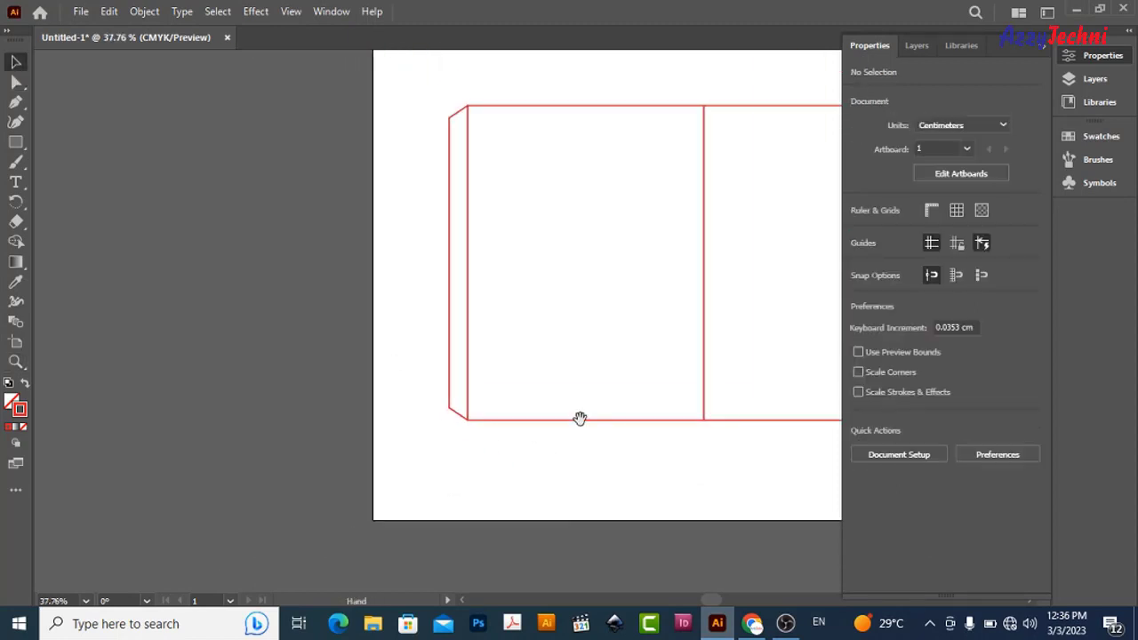
- Duplicate the left panel just below itself and resize the copy to 1.5 cm tall from its top edge
left_click_drag(578, 417, 391, 416)
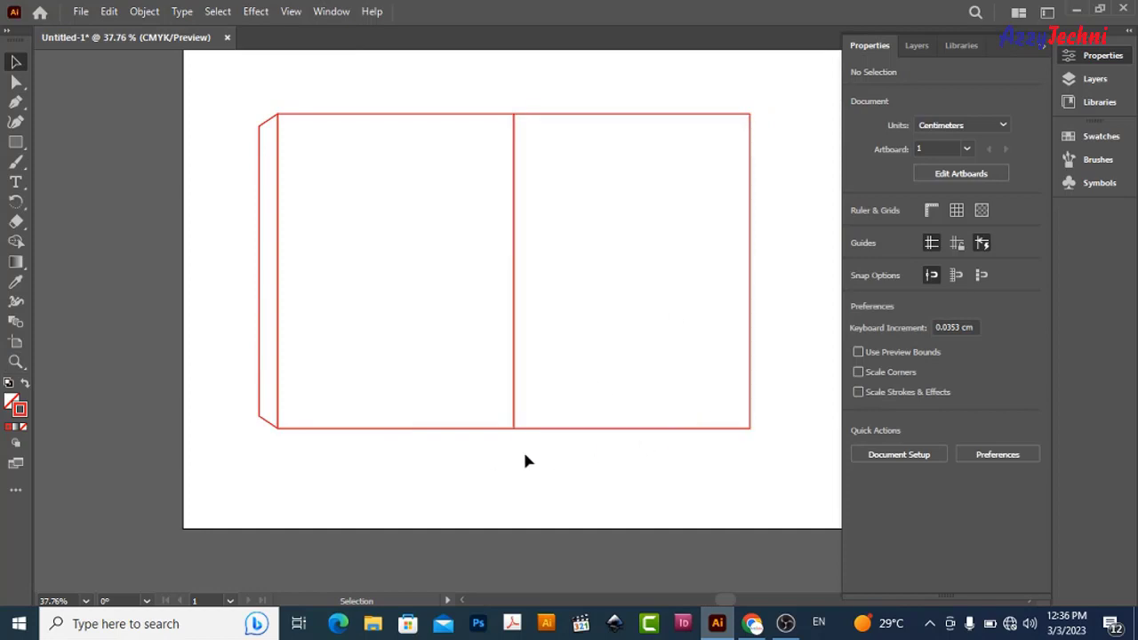
left_click_drag(367, 325, 397, 302)
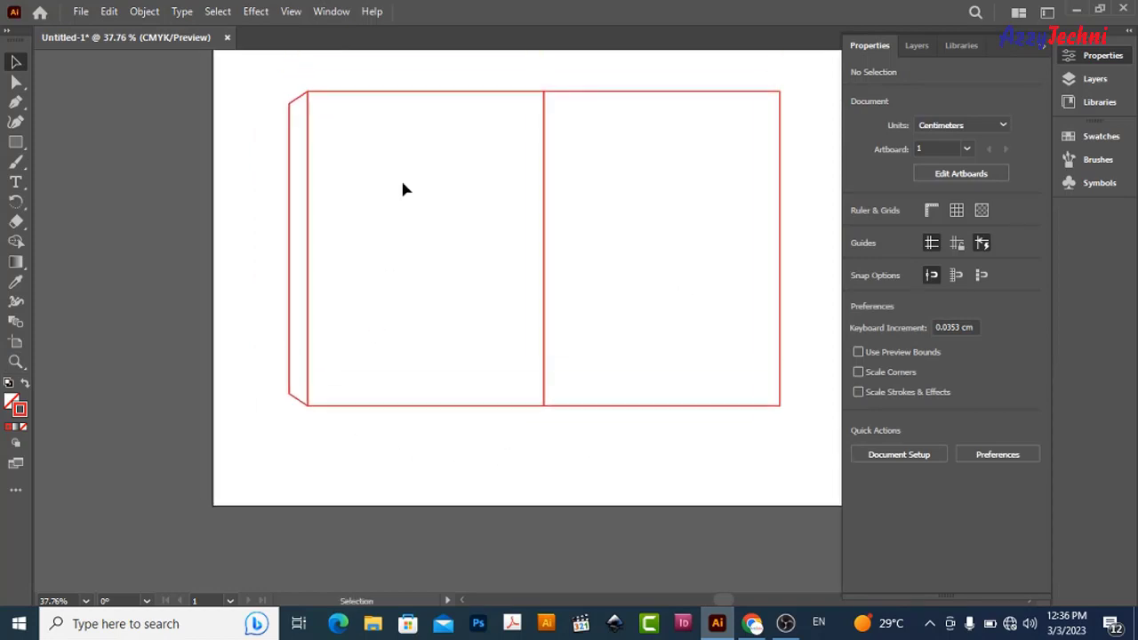
left_click_drag(435, 96, 430, 402)
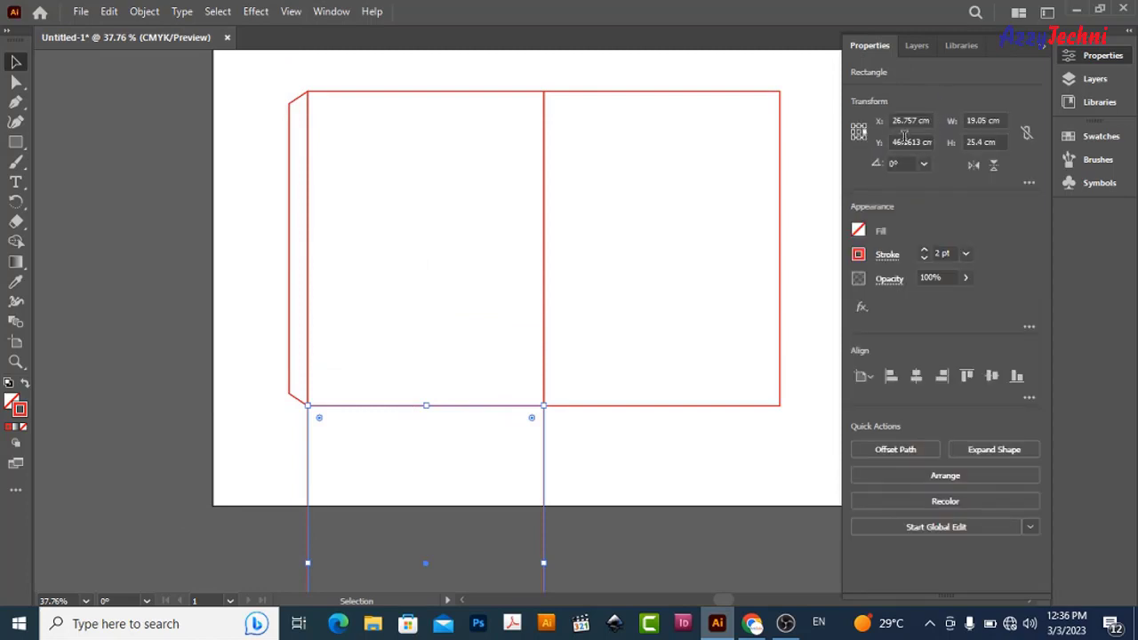
left_click(853, 125)
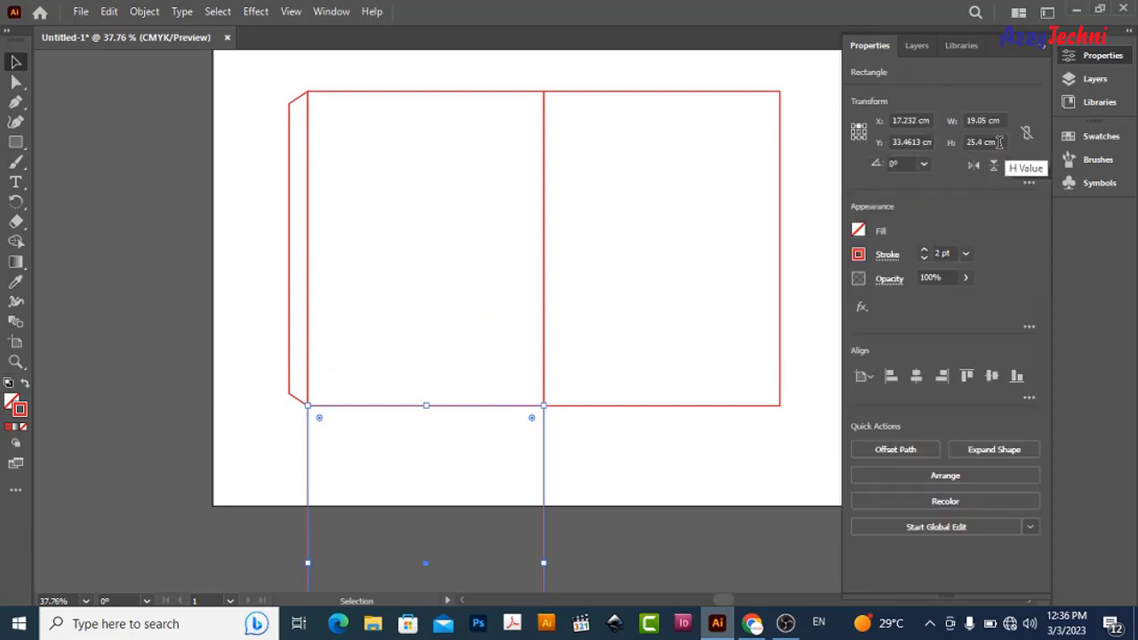
left_click(982, 142)
type("1.5")
key("Return")
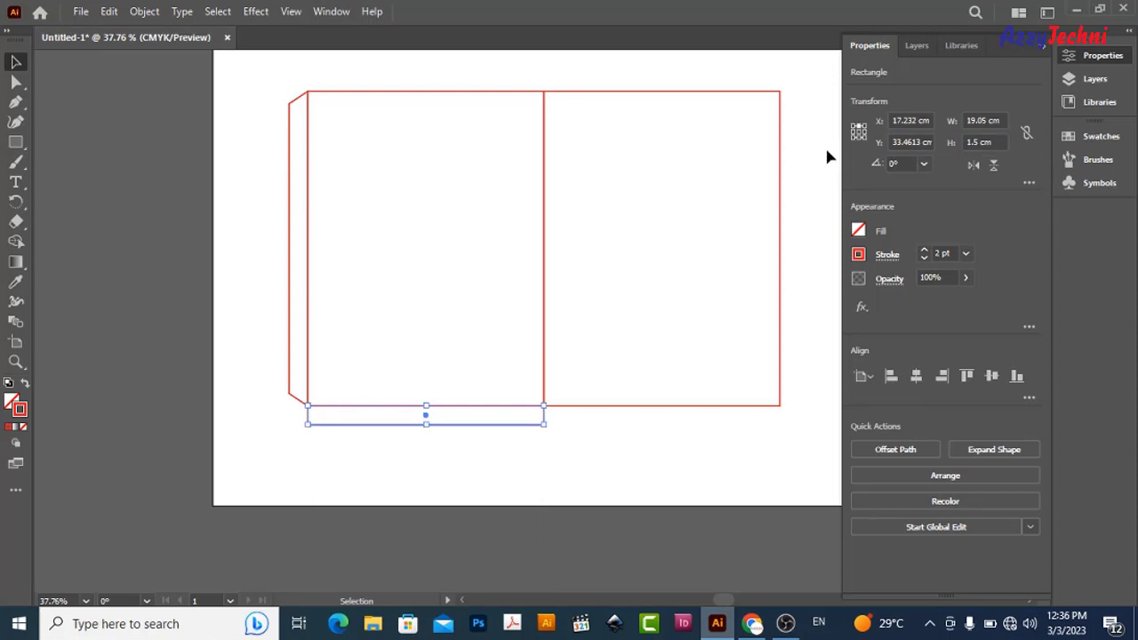
key("z")
left_click(335, 435)
left_click(448, 445)
- Move the bottom flap's lower-left corner point 1.5 cm to the right
key("a")
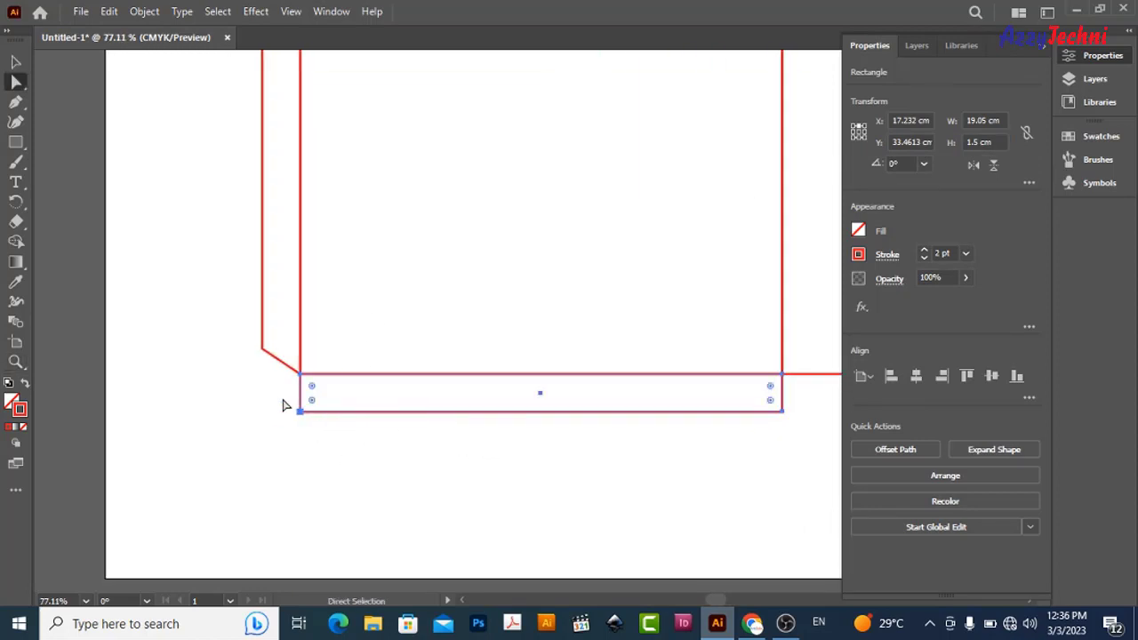
left_click_drag(277, 391, 336, 432)
key("Return")
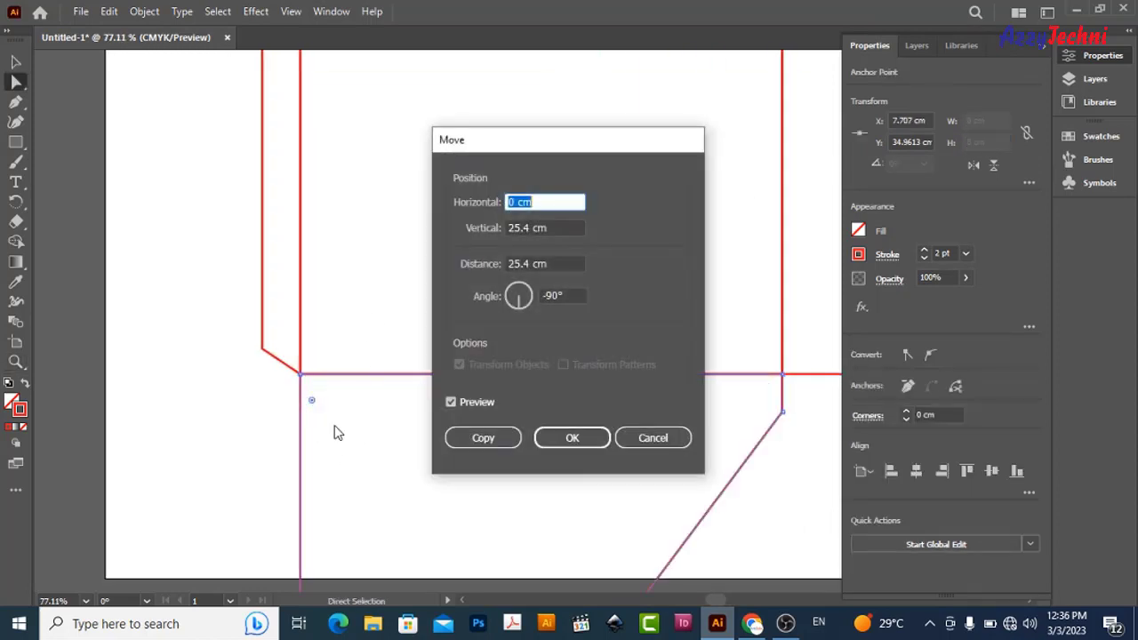
type("1.5")
key("Tab")
type("0")
key("Return")
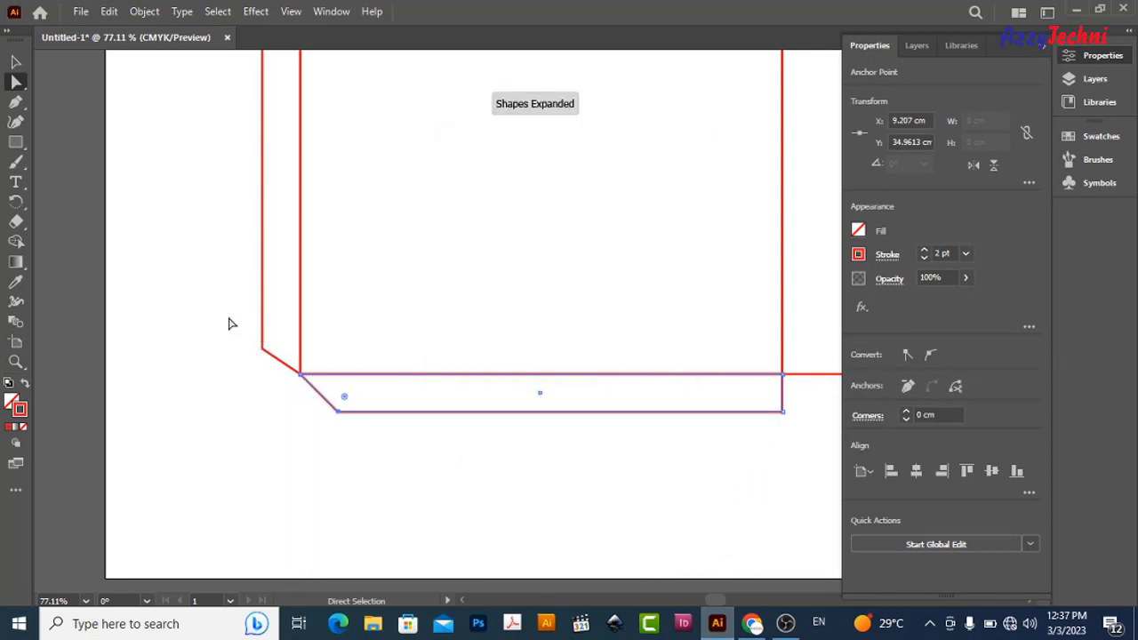
- Raise the side flap's lower corner point by 0.5 cm and check the flap join
left_click_drag(201, 304, 273, 373)
key("Return")
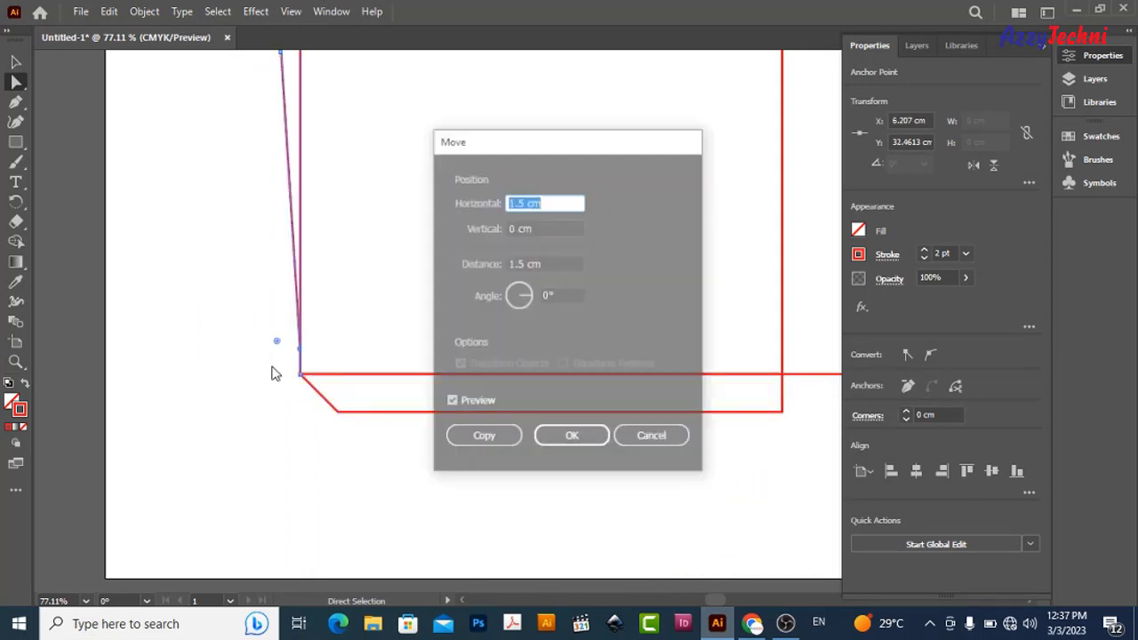
type("0")
key("Tab")
type("-")
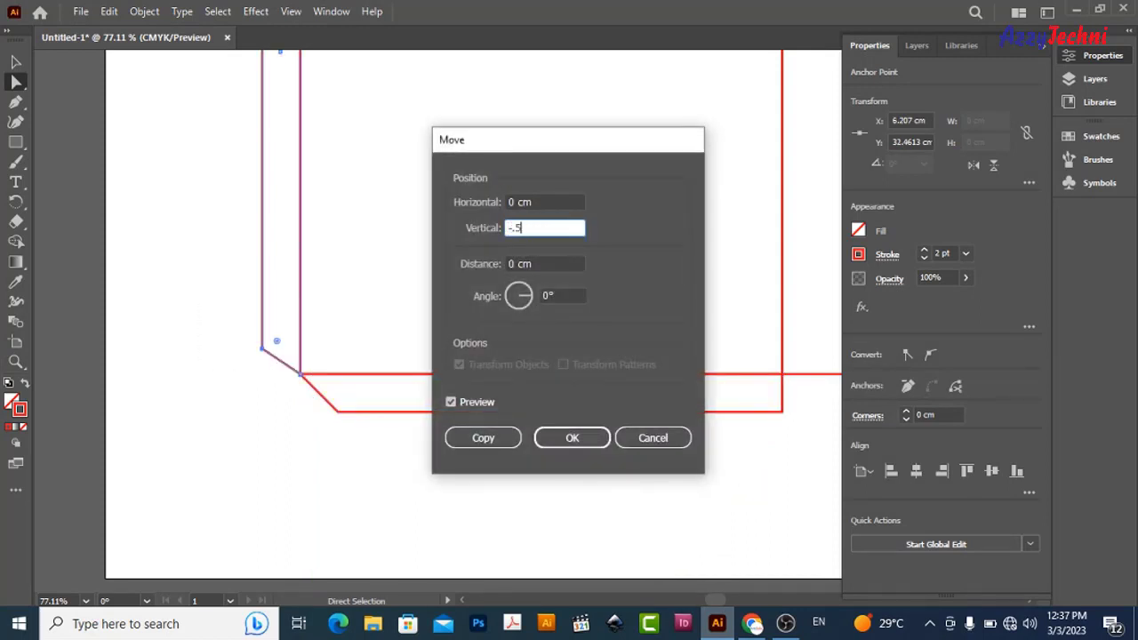
key("Return")
left_click(321, 459)
key("z")
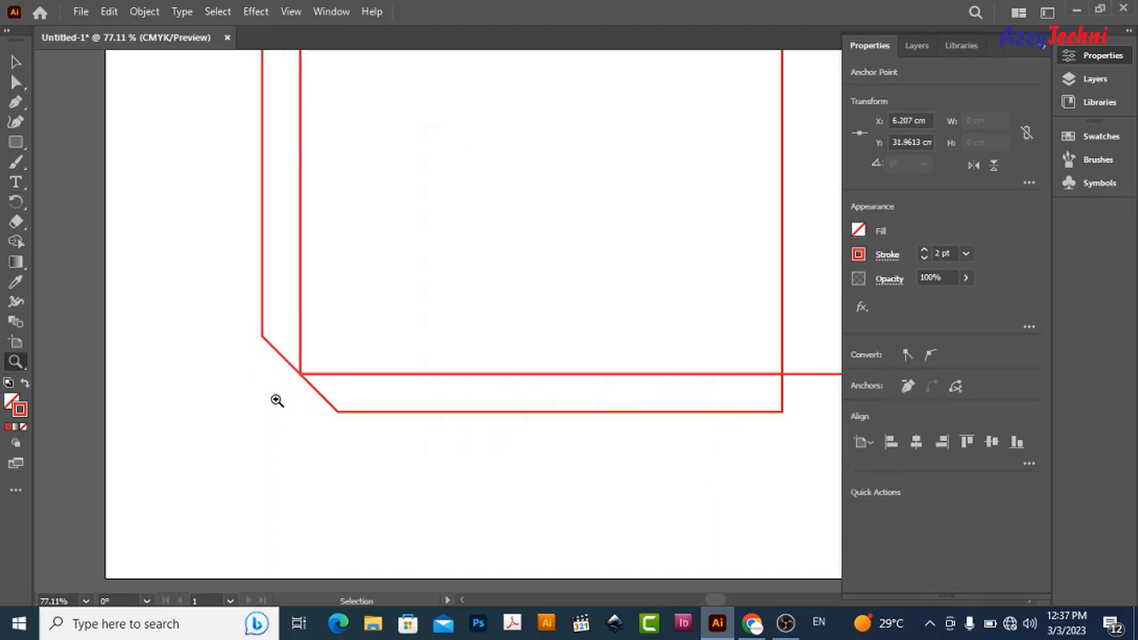
left_click_drag(276, 400, 381, 419)
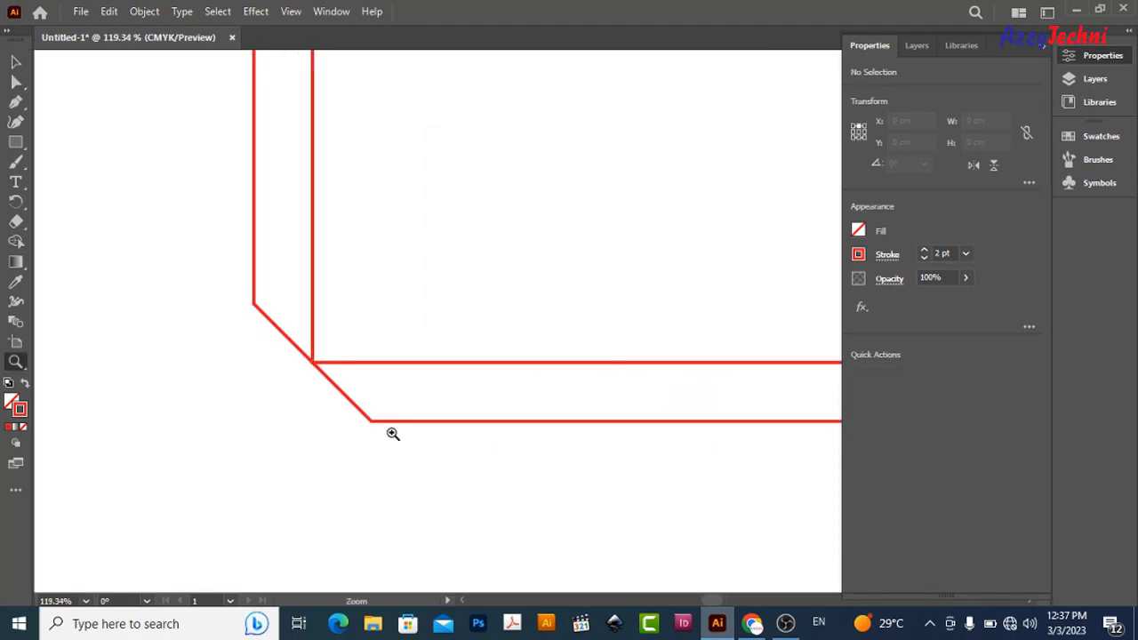
left_click(504, 479, "alt")
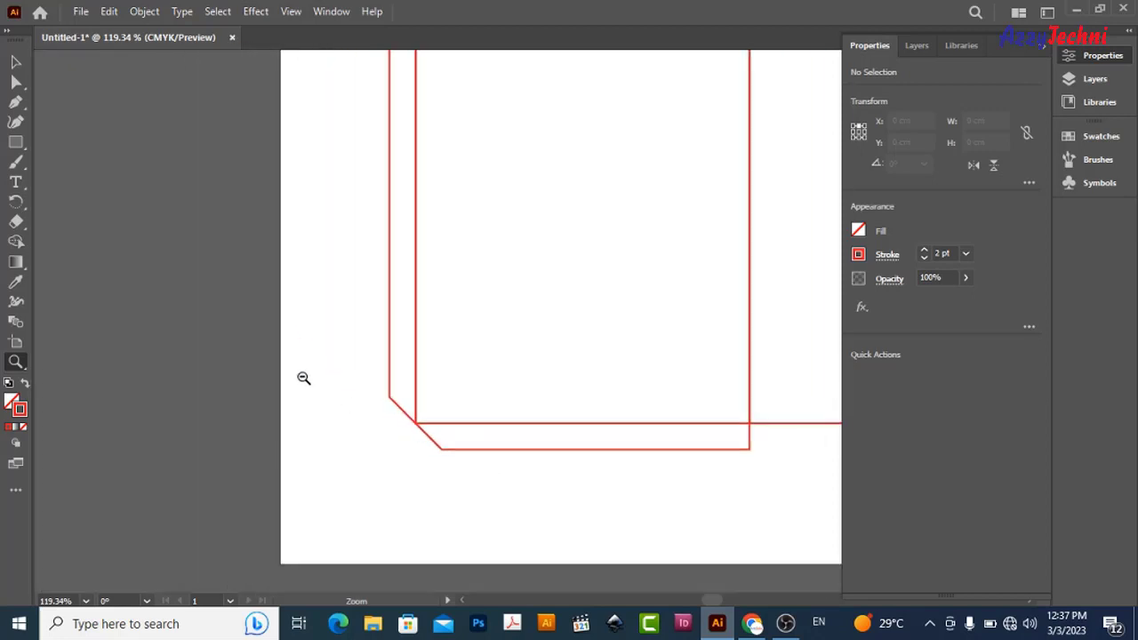
left_click_drag(472, 444, 251, 390)
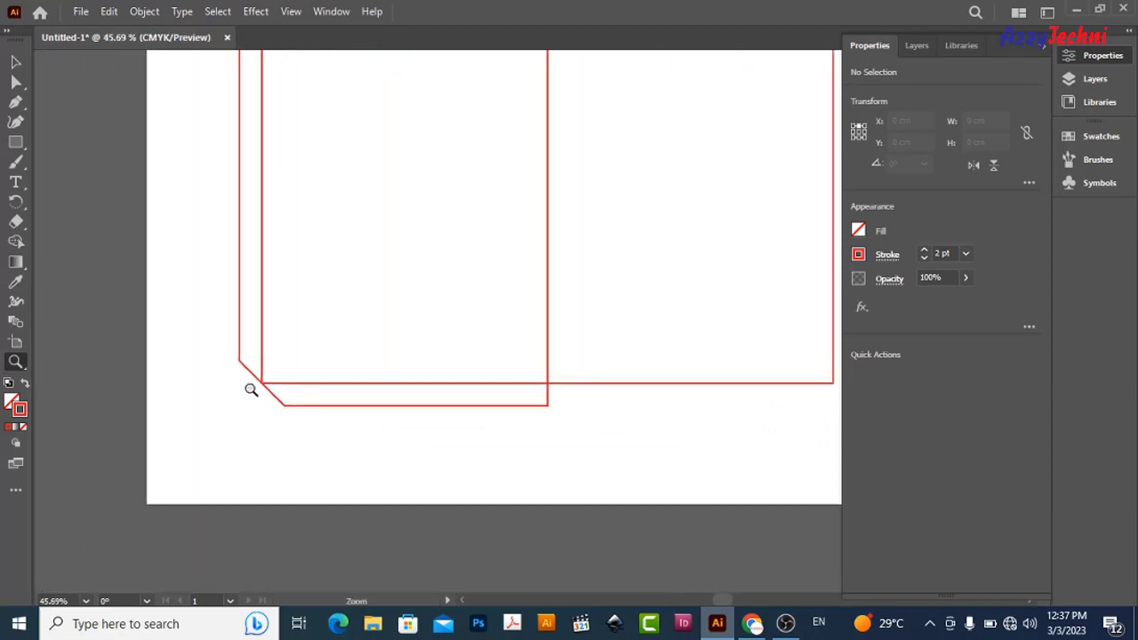
left_click(537, 407)
- Move the bottom flap's lower-right corner point 1 cm to the left
key("a")
mouse_move(592, 439)
left_mouse_down()
mouse_move(507, 386)
mouse_move(518, 376)
left_mouse_up()
key("Return")
type("-")
key("Tab")
type("0")
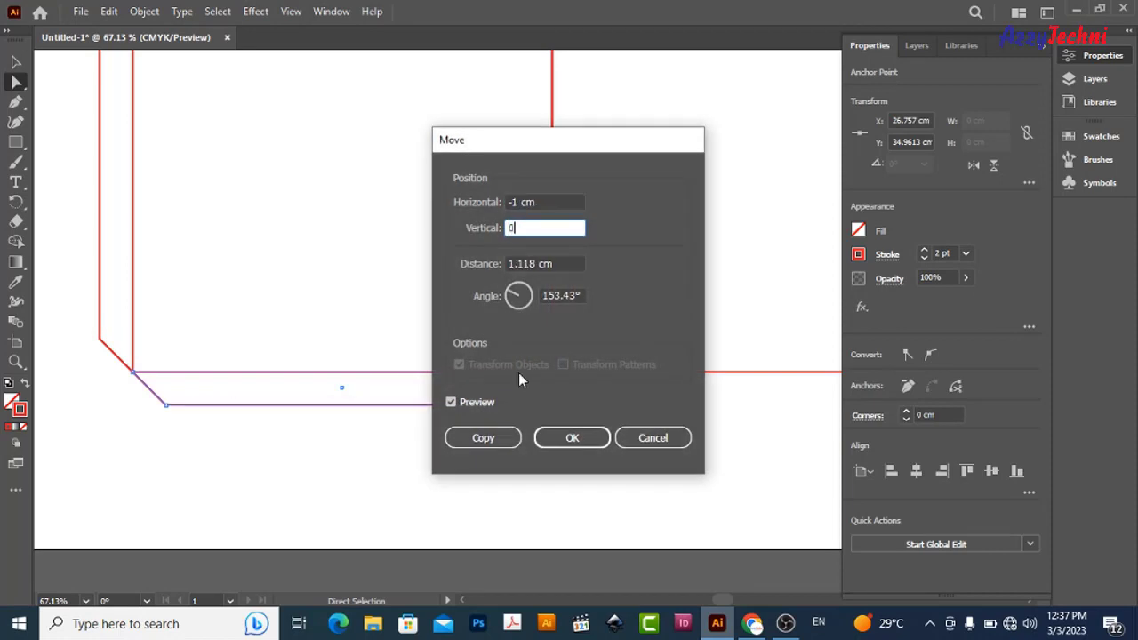
key("Return")
- Zoom out and recentre the view to review the envelope with both tapered flaps
key("ctrl+shift+a")
key("z")
left_click_drag(629, 450, 549, 404)
left_click(548, 404, "alt")
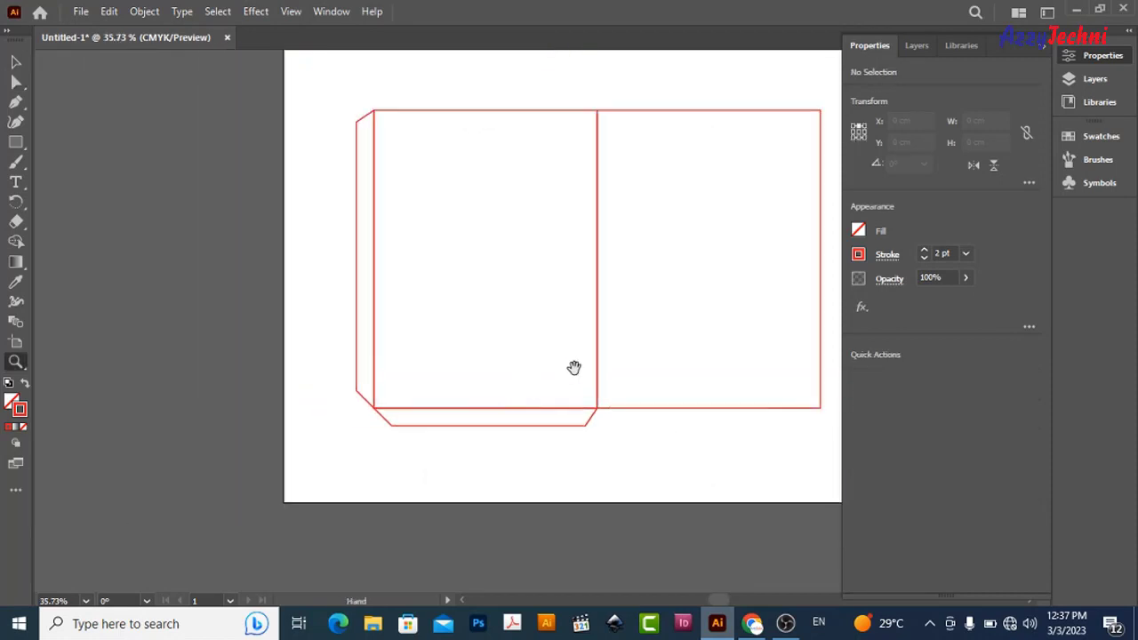
left_click_drag(574, 368, 490, 383)
key("v")
left_click_drag(589, 317, 533, 358)
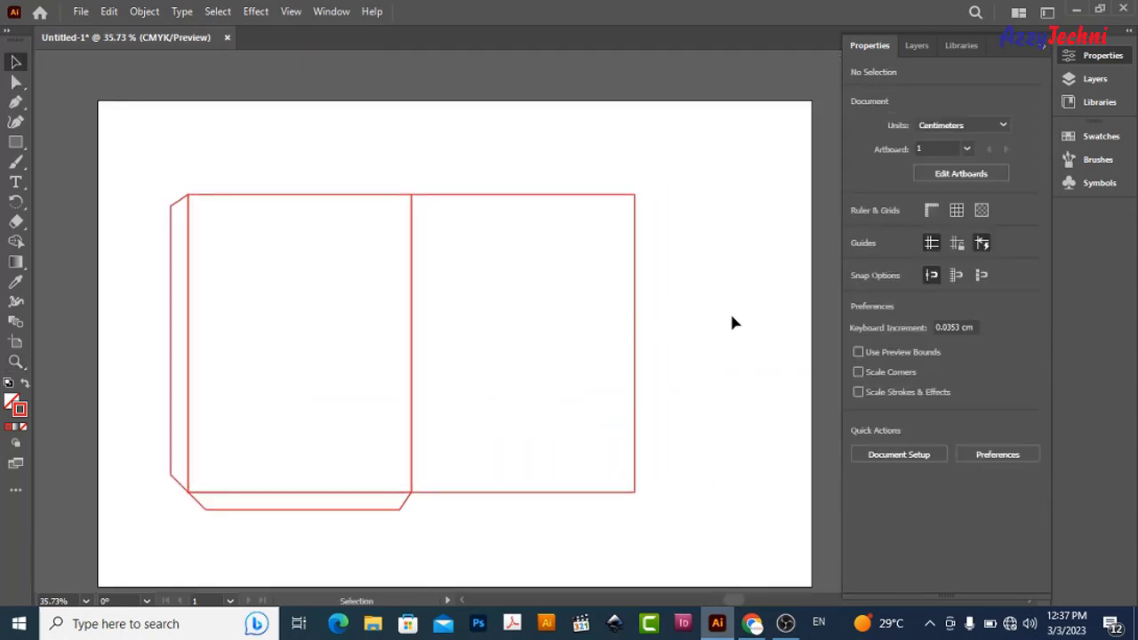
key("z")
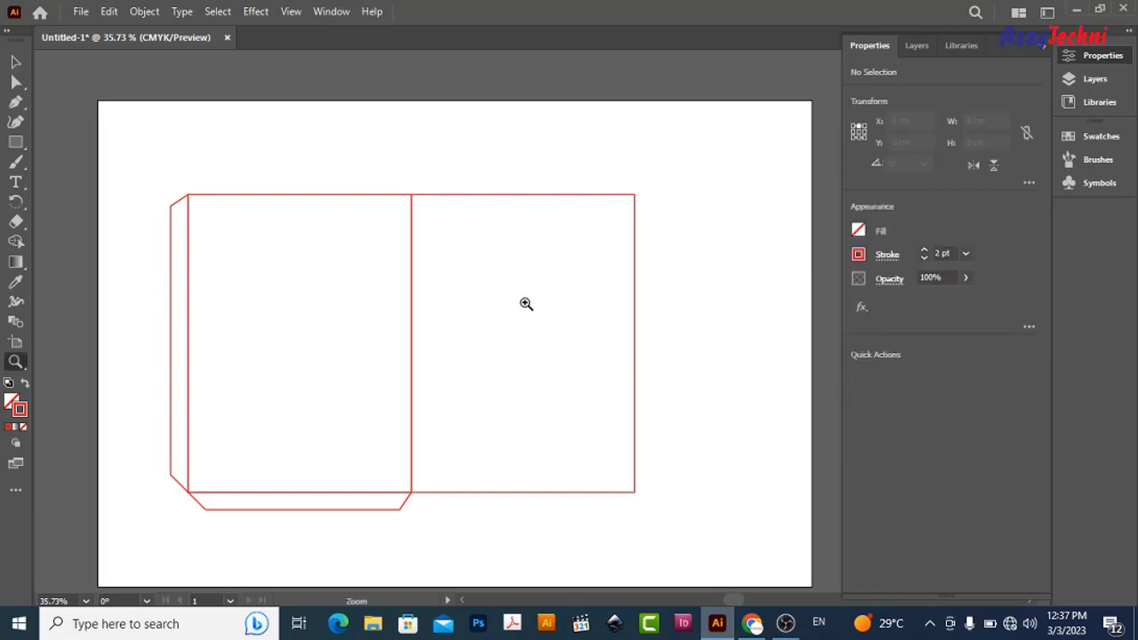
mouse_move(562, 331)
left_mouse_down()
mouse_move(676, 332)
mouse_move(713, 262)
mouse_move(572, 247)
mouse_move(614, 229)
mouse_move(557, 212)
left_mouse_up()
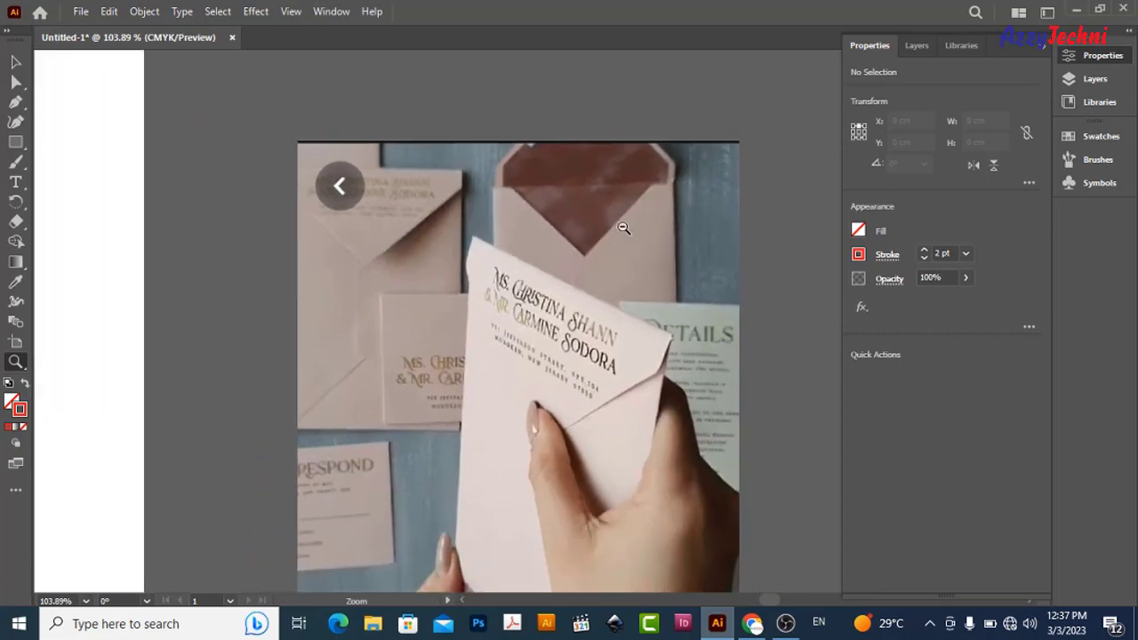
mouse_move(623, 228)
left_mouse_down()
mouse_move(237, 223)
mouse_move(468, 251)
left_mouse_up()
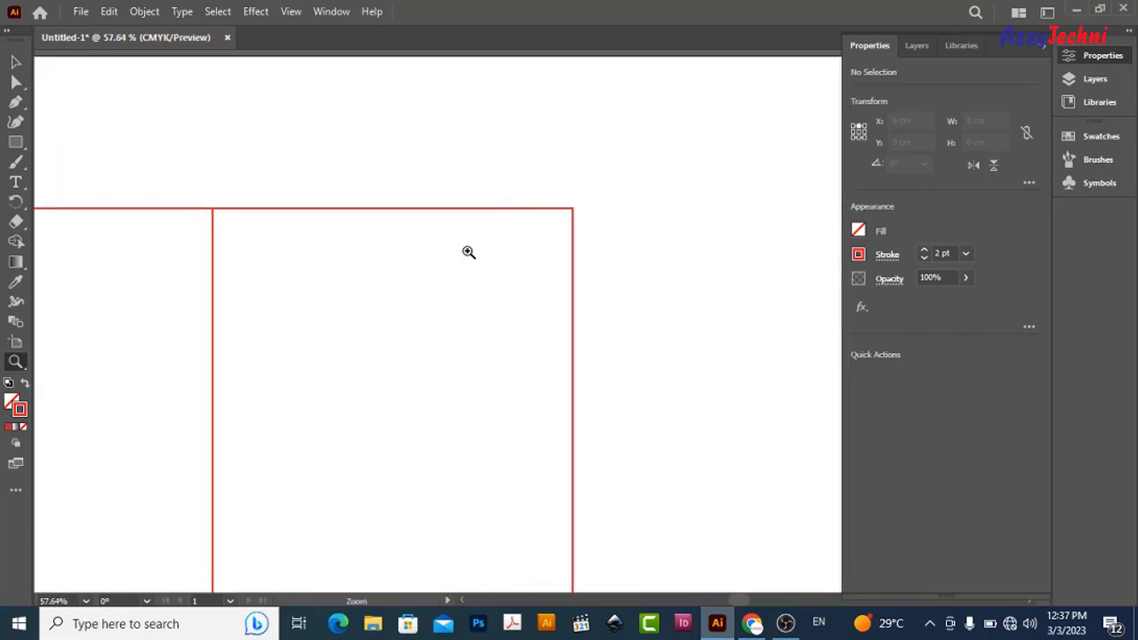
left_click_drag(317, 264, 546, 244)
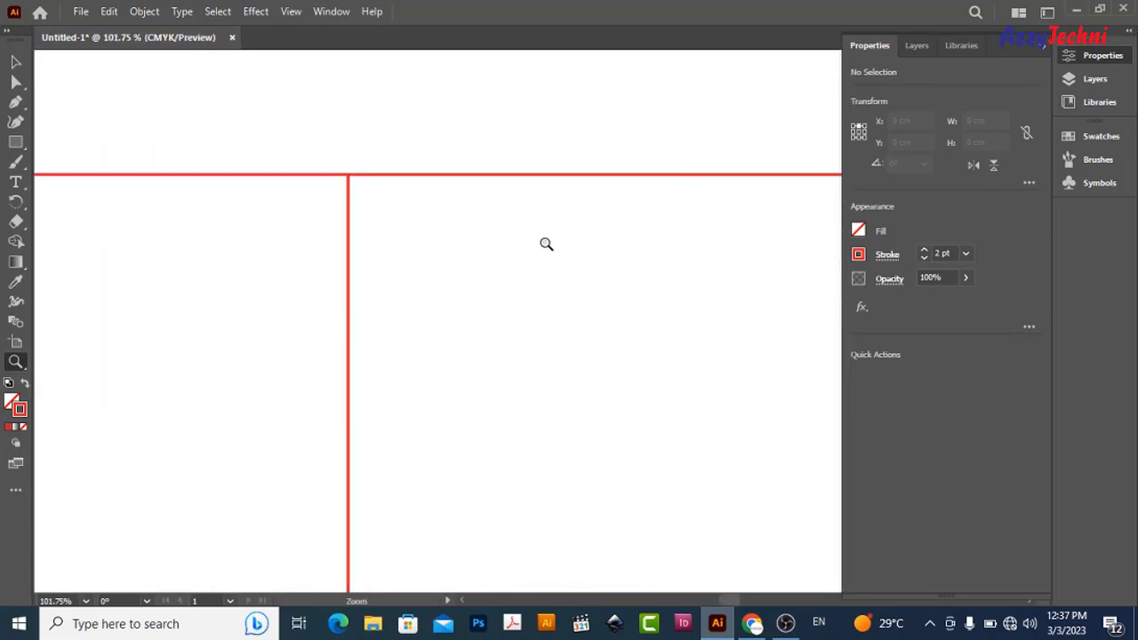
- Create a 2 × 2 cm square with the Rectangle tool
key("m")
left_click(456, 265)
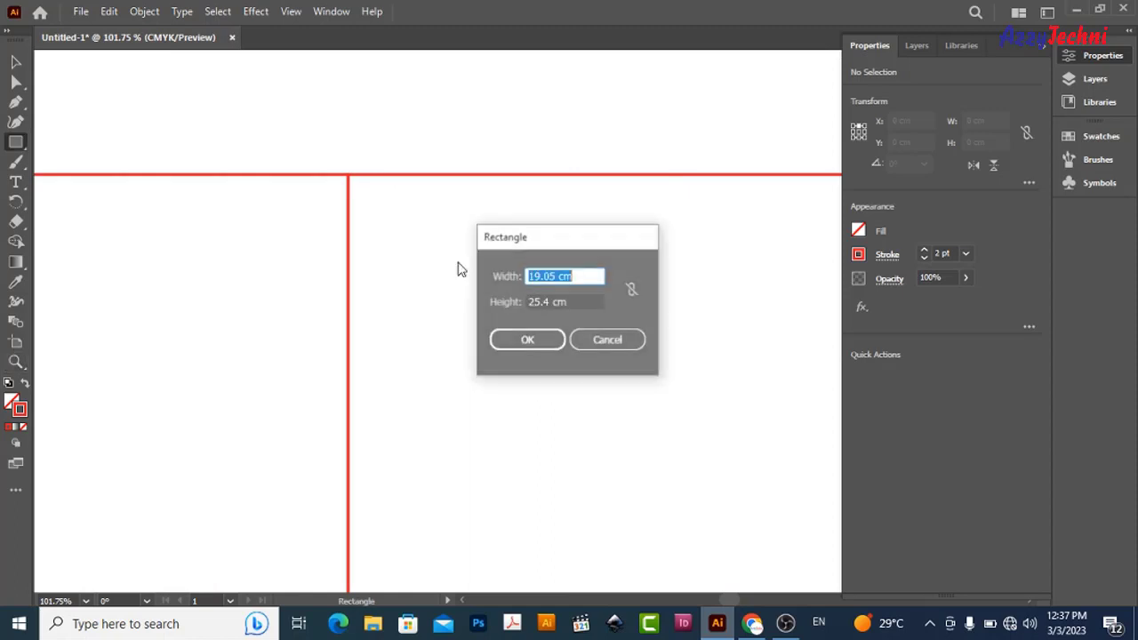
type("2")
key("Tab")
type("2")
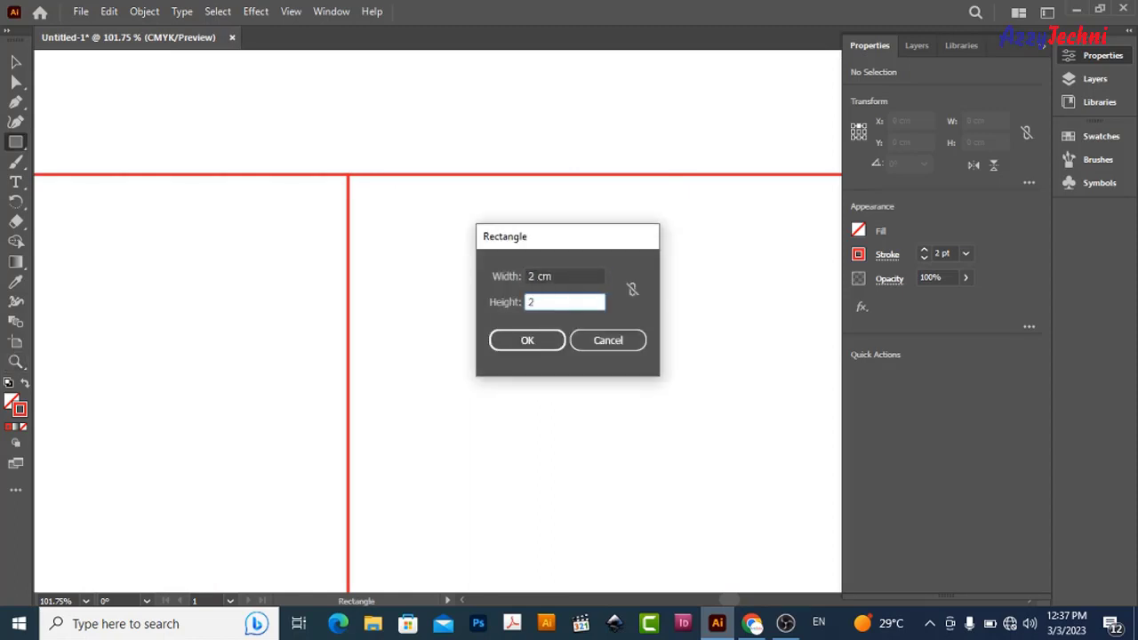
key("Return")
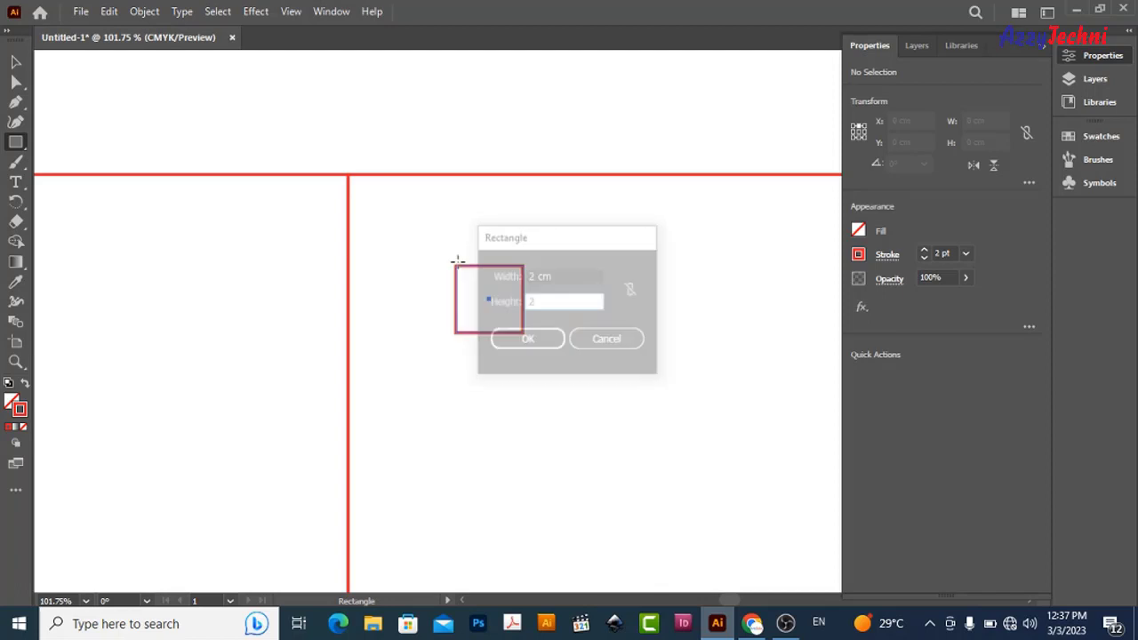
- Place the square at the large rectangle's top-left corner and copy it to the top-right corner
key("v")
left_click(447, 281)
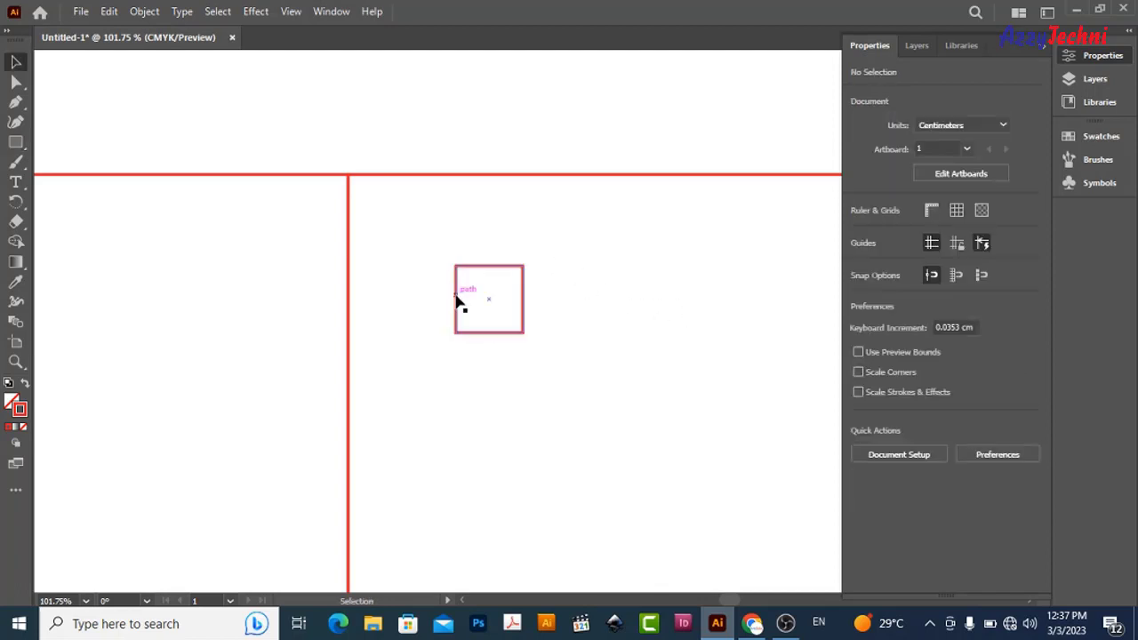
left_click_drag(457, 300, 349, 212)
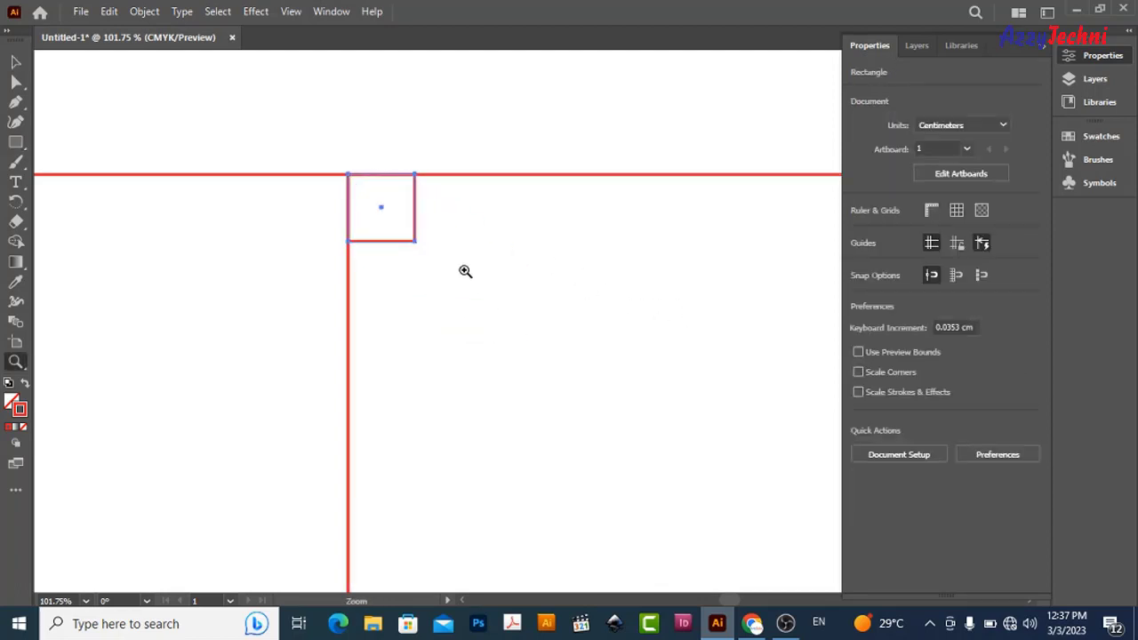
scroll(531, 259, "down", 3, "alt")
left_click_drag(531, 259, 320, 249)
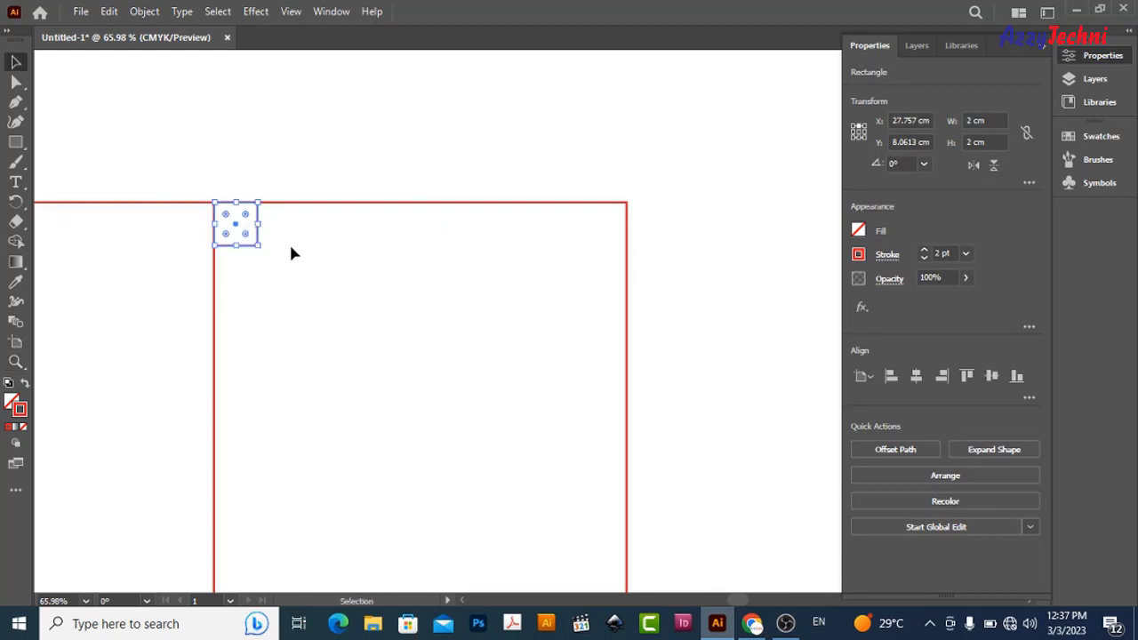
left_click(293, 253)
left_click_drag(229, 245, 601, 255)
left_click(485, 285)
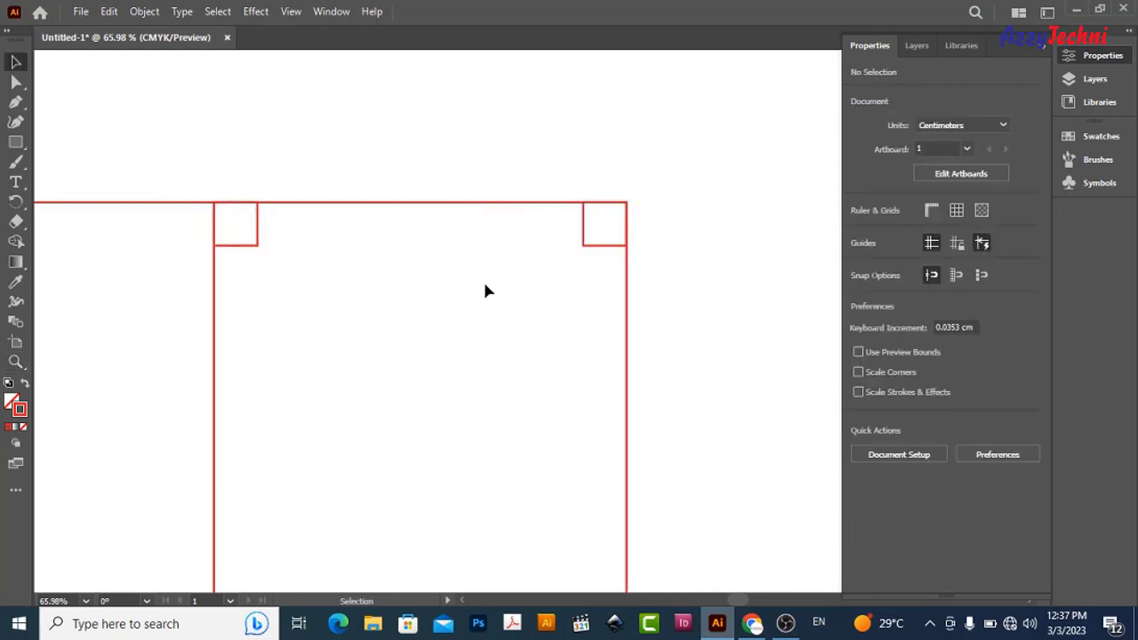
key("ctrl+space")
left_click_drag(278, 191, 518, 274)
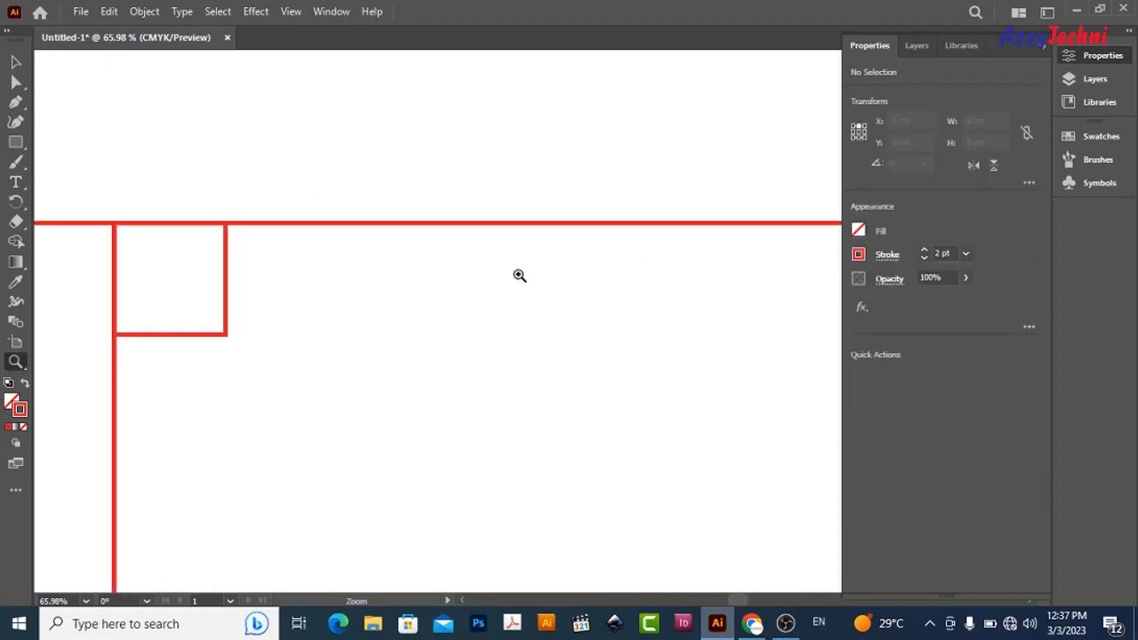
double_click(281, 230)
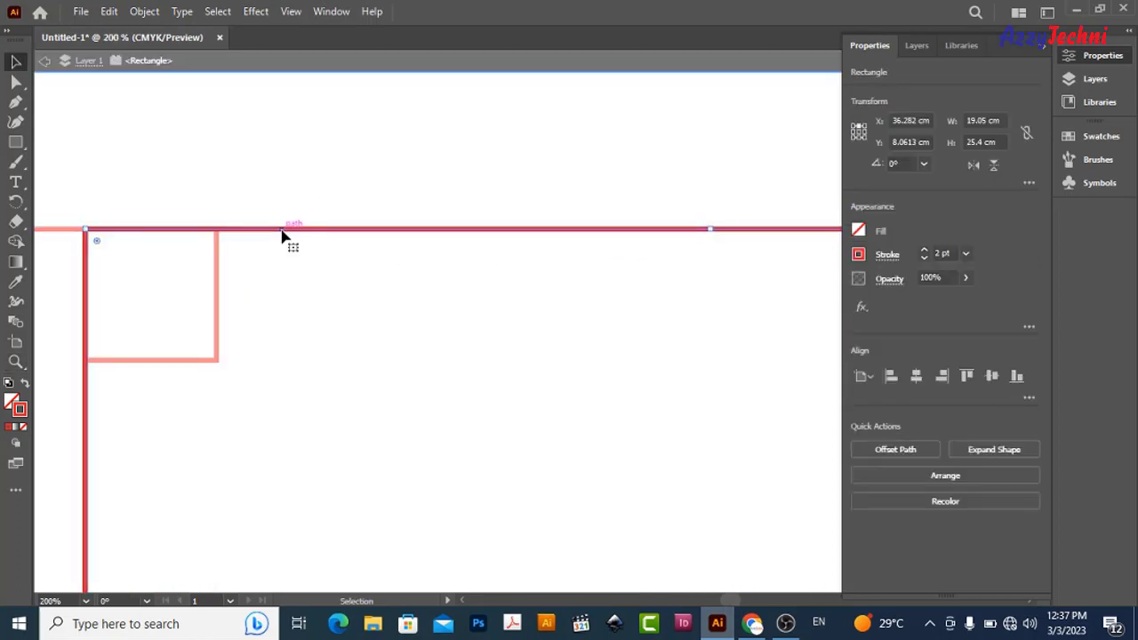
- Add three anchors on the rectangle's top edge: at each square's inner corner and at the midpoint
key("plus")
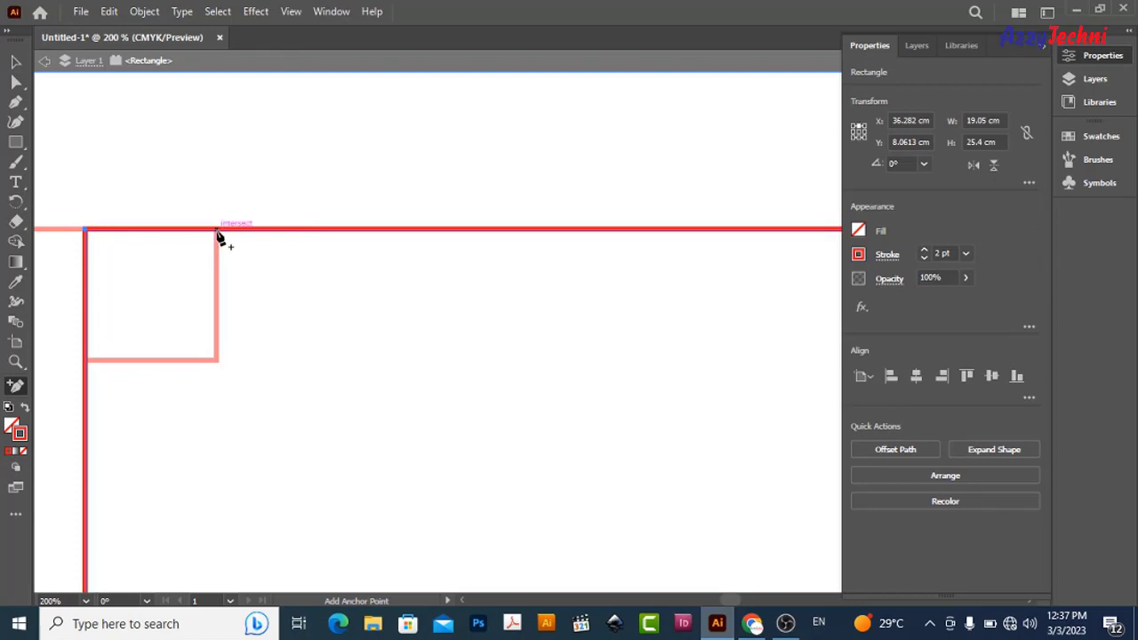
left_click(217, 230)
mouse_move(536, 315)
left_mouse_down()
mouse_move(251, 307)
mouse_move(376, 294)
left_mouse_up()
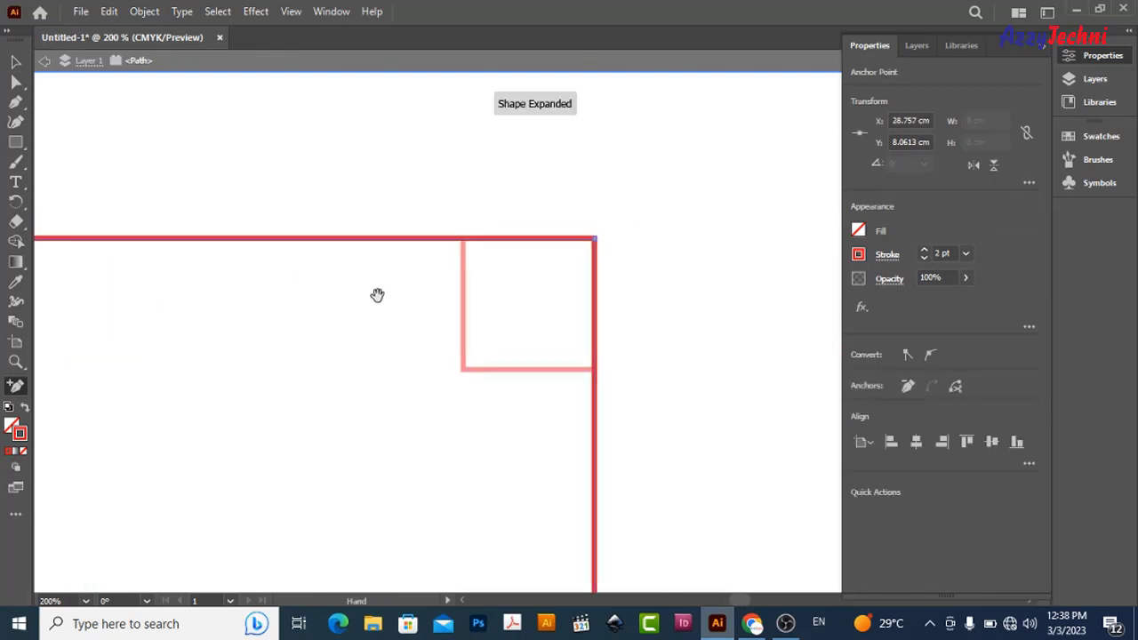
left_click(462, 240)
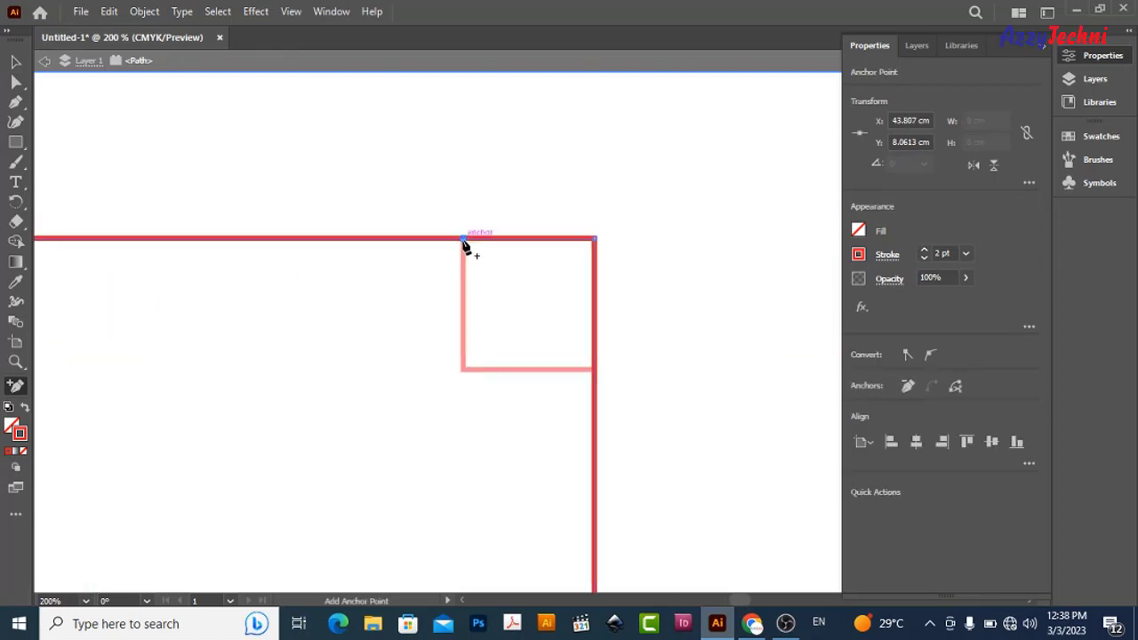
key("ctrl+1")
key("ctrl+minus")
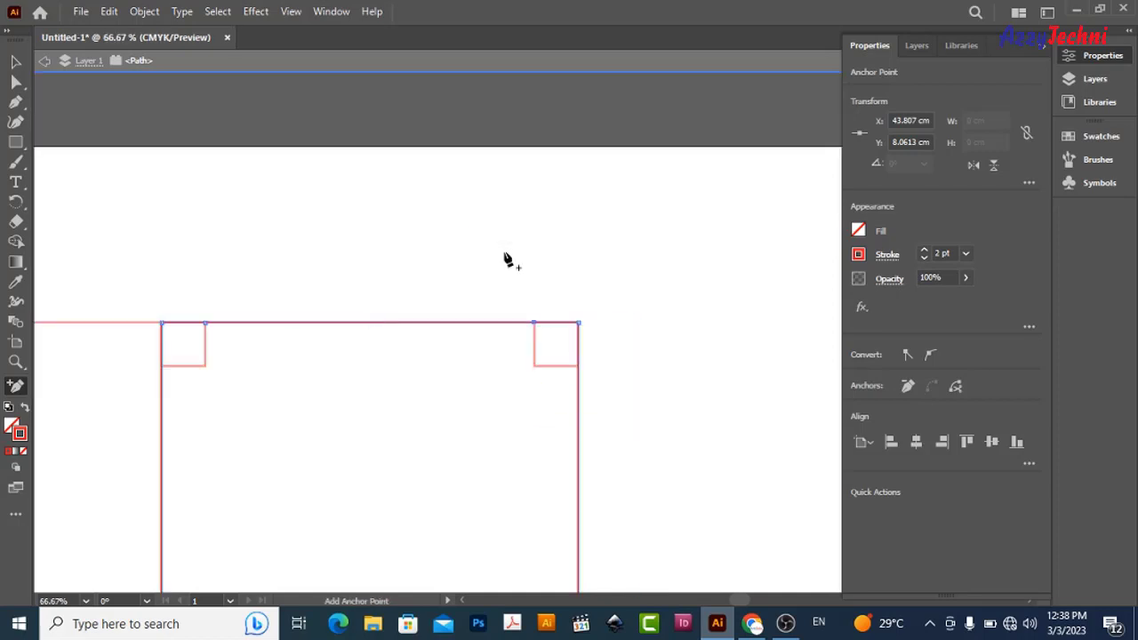
left_click(368, 322)
left_click_drag(421, 347, 488, 236)
- Move the top edge's midpoint anchor down 6 cm to form a V notch
key("a")
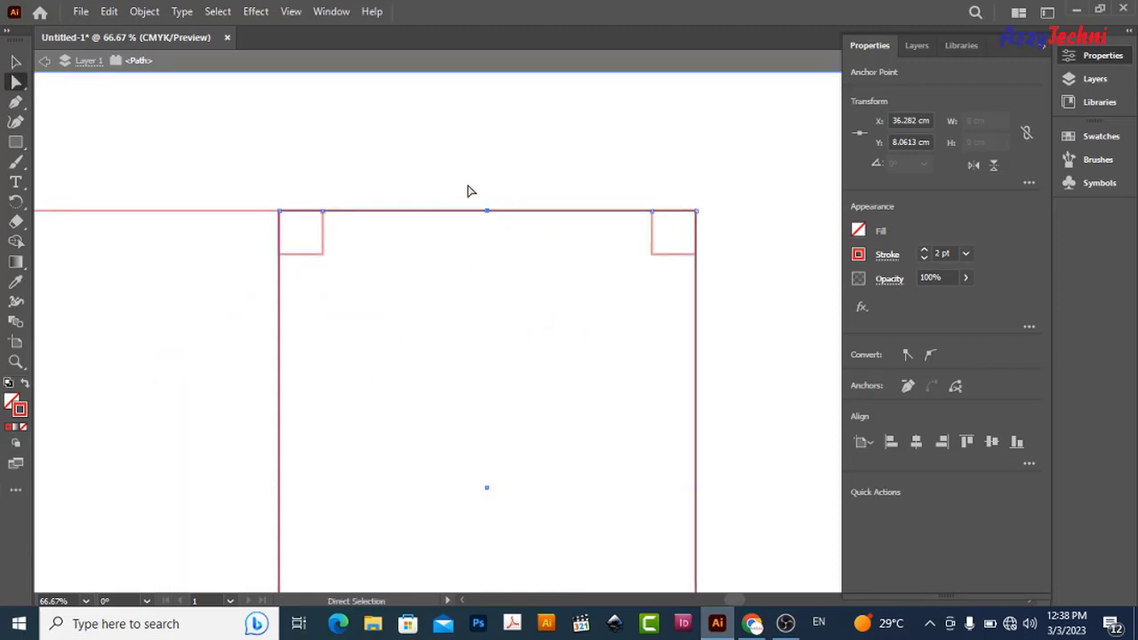
left_click_drag(467, 187, 526, 251)
key("Return")
type("0")
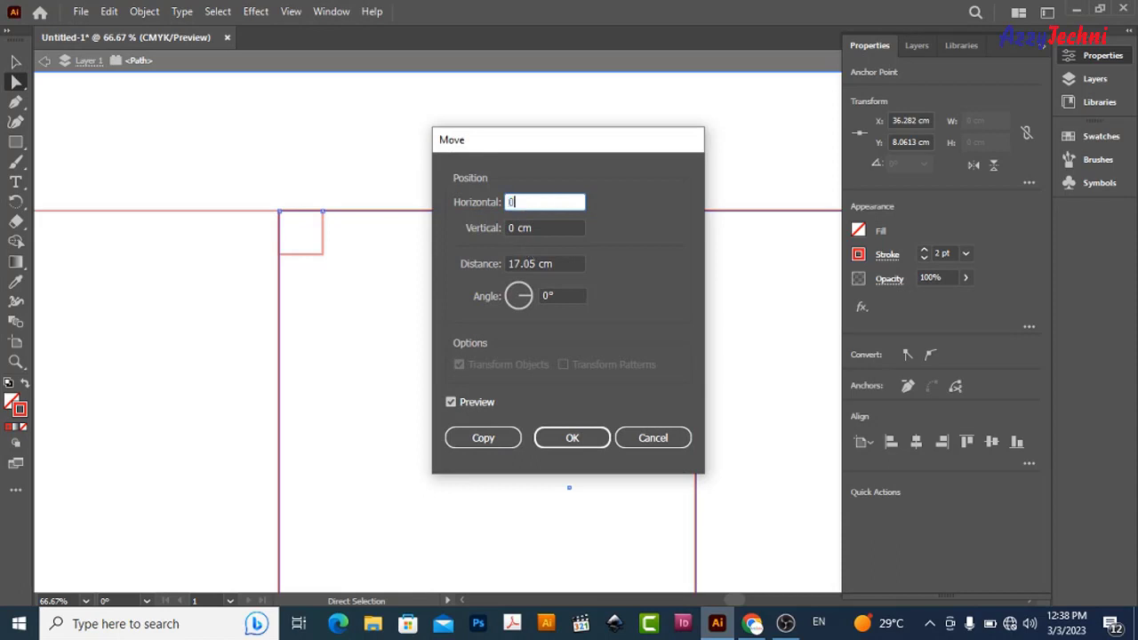
key("Tab")
type("5")
left_click(482, 404)
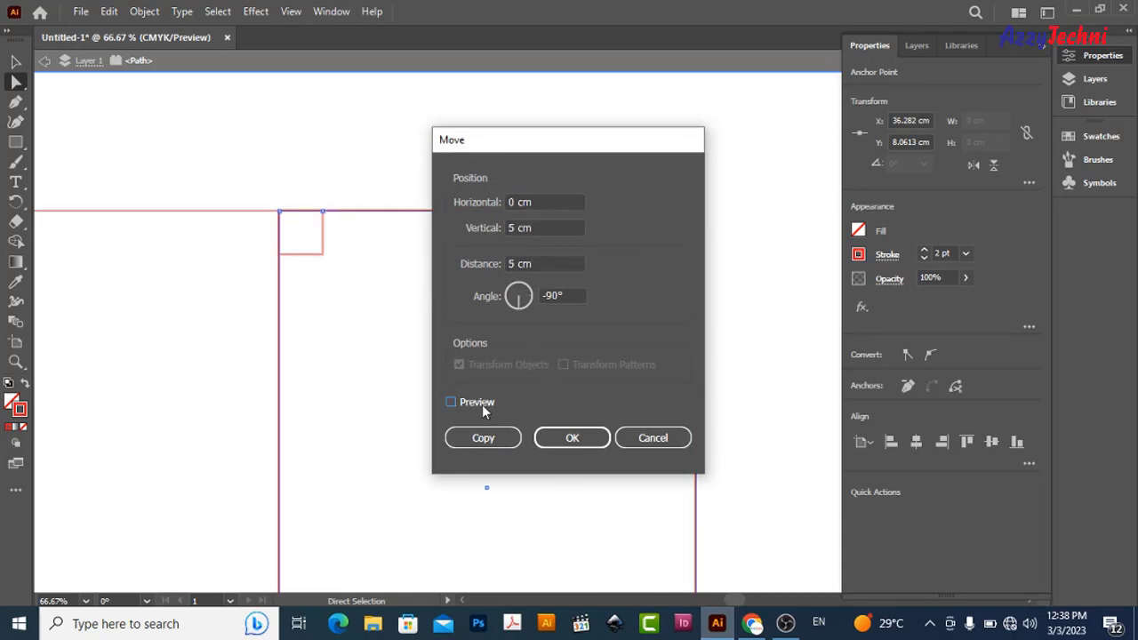
left_click(482, 405)
left_click_drag(547, 159, 890, 212)
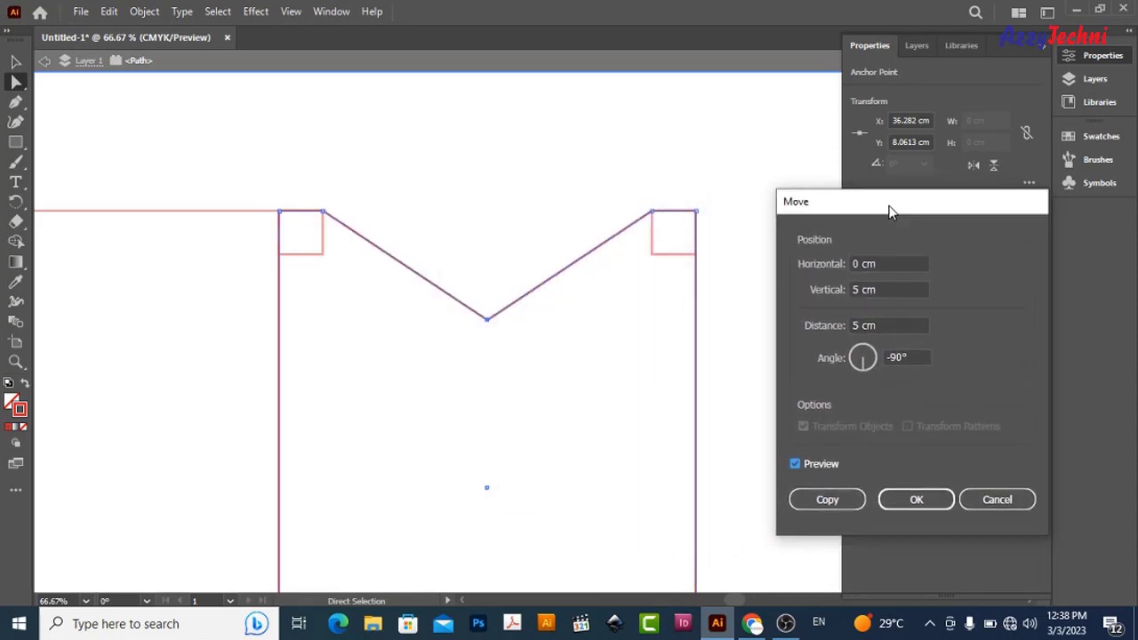
left_click(816, 461)
left_click(816, 461)
left_click(816, 461)
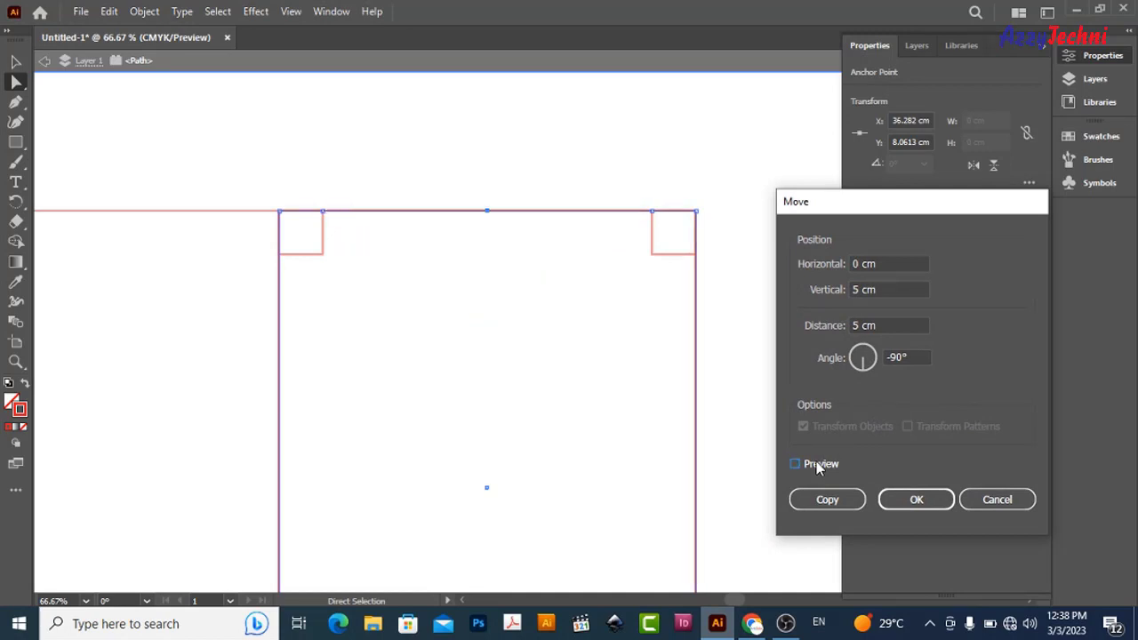
left_click(816, 461)
left_click(890, 292)
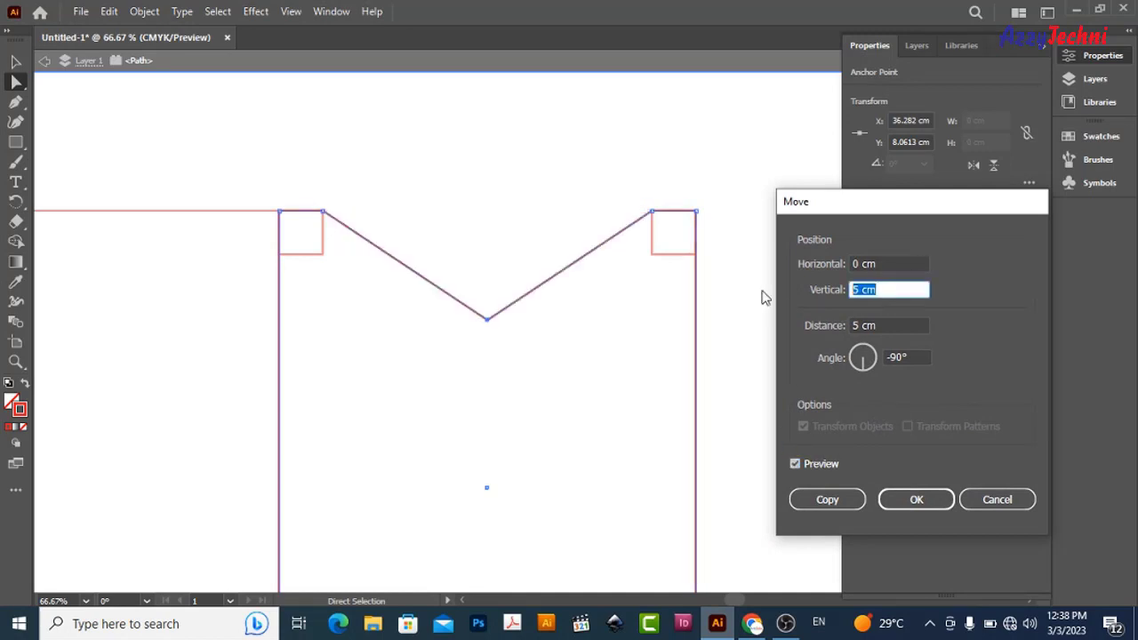
type("6")
key("Tab")
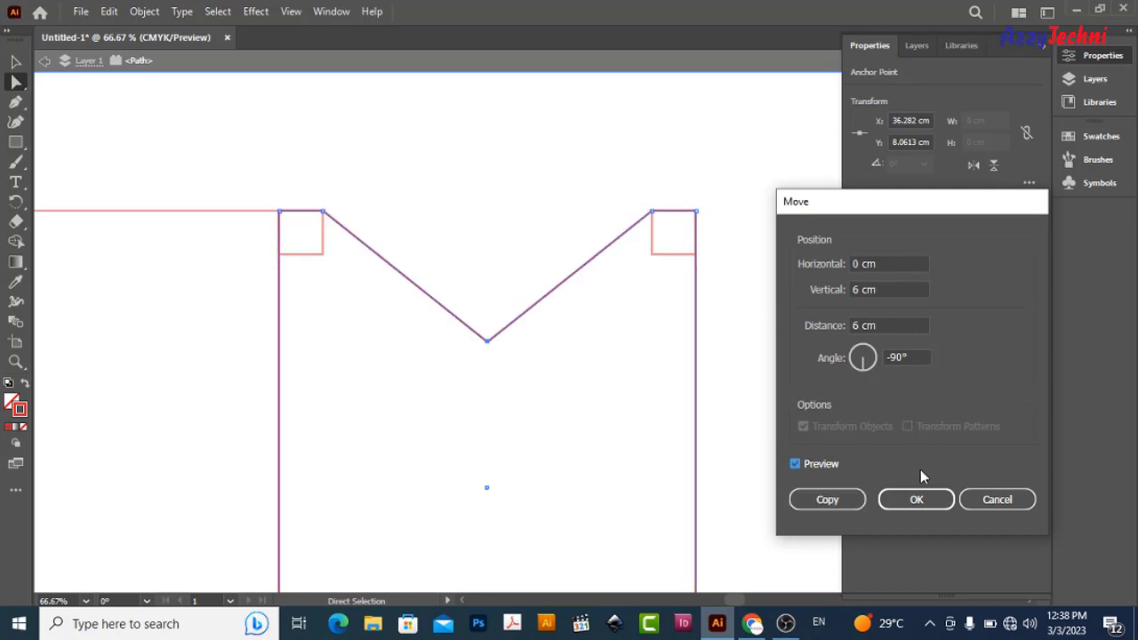
left_click(918, 503)
- Move both 2 cm corner squares up above the artboard
key("v")
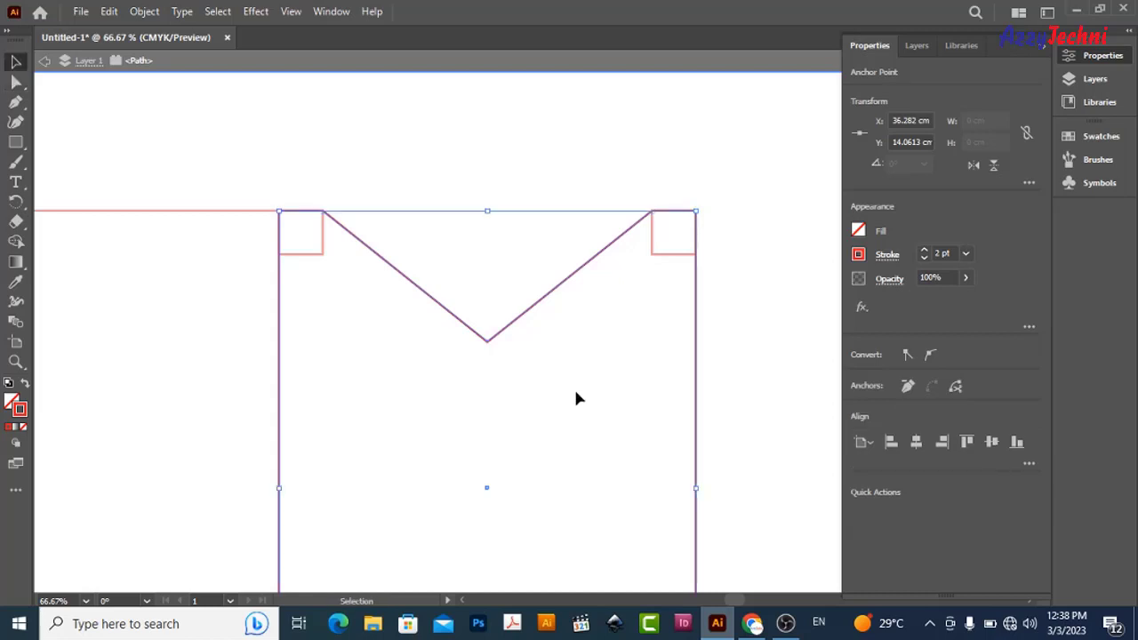
left_click(642, 283)
key("Escape")
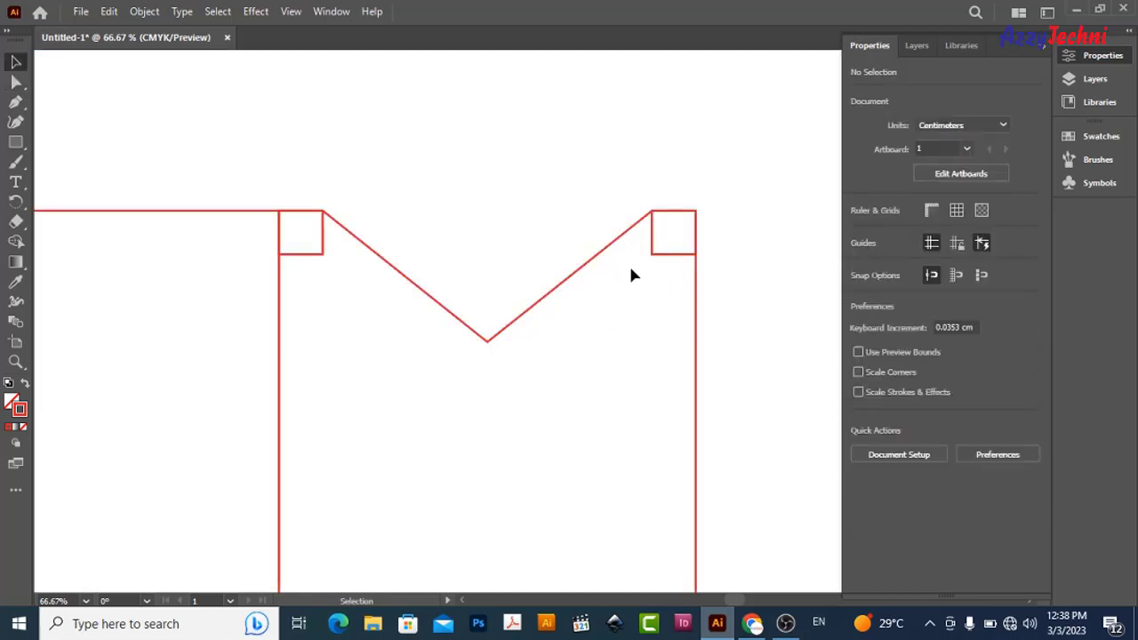
left_click(676, 255)
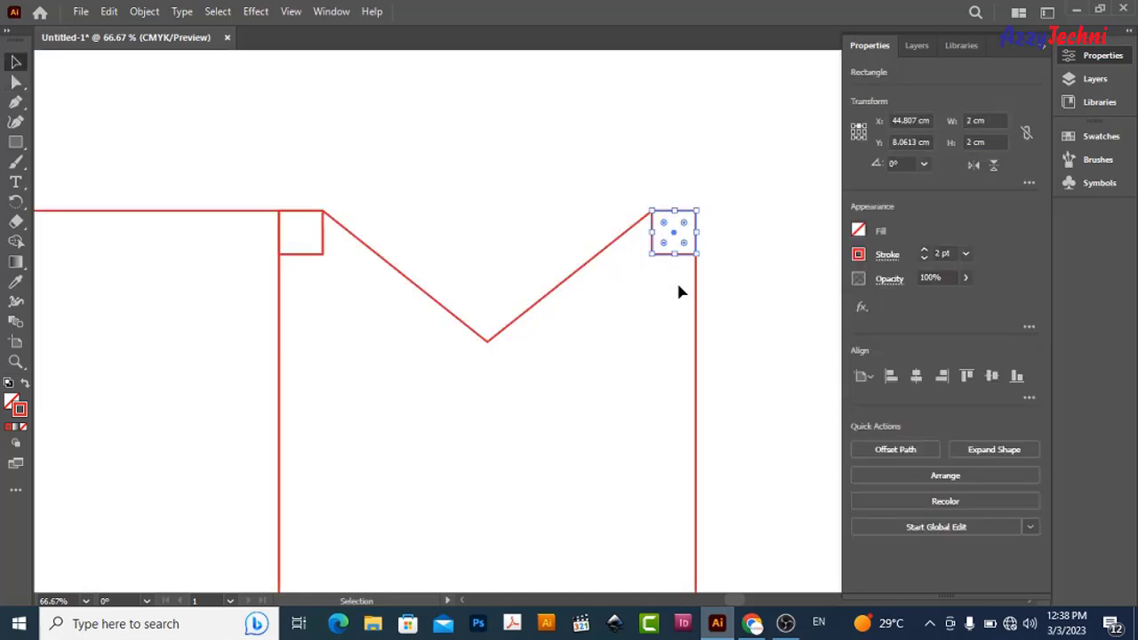
key("z")
left_click(627, 383, "alt")
left_click(596, 338, "alt")
key("v")
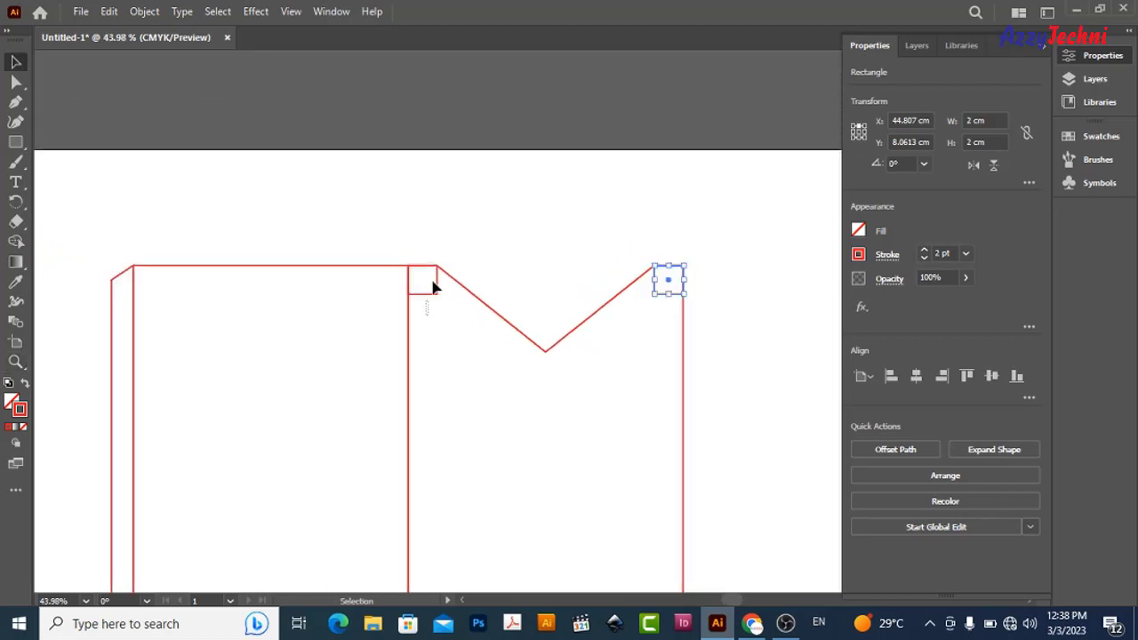
left_click(432, 285, "shift")
left_click_drag(429, 305, 427, 86)
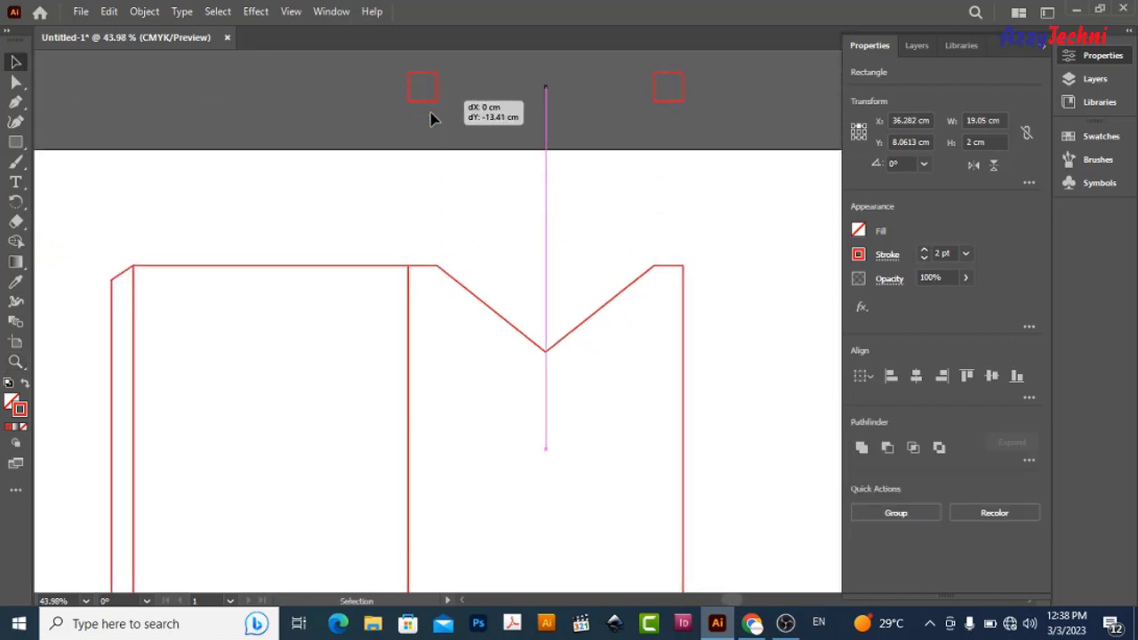
left_click(279, 353)
left_click_drag(279, 353, 374, 280)
key("z")
left_click(371, 268)
- Start a Move on the whole left flap, then cancel it, leaving the flap unchanged
key("v")
left_click(296, 216)
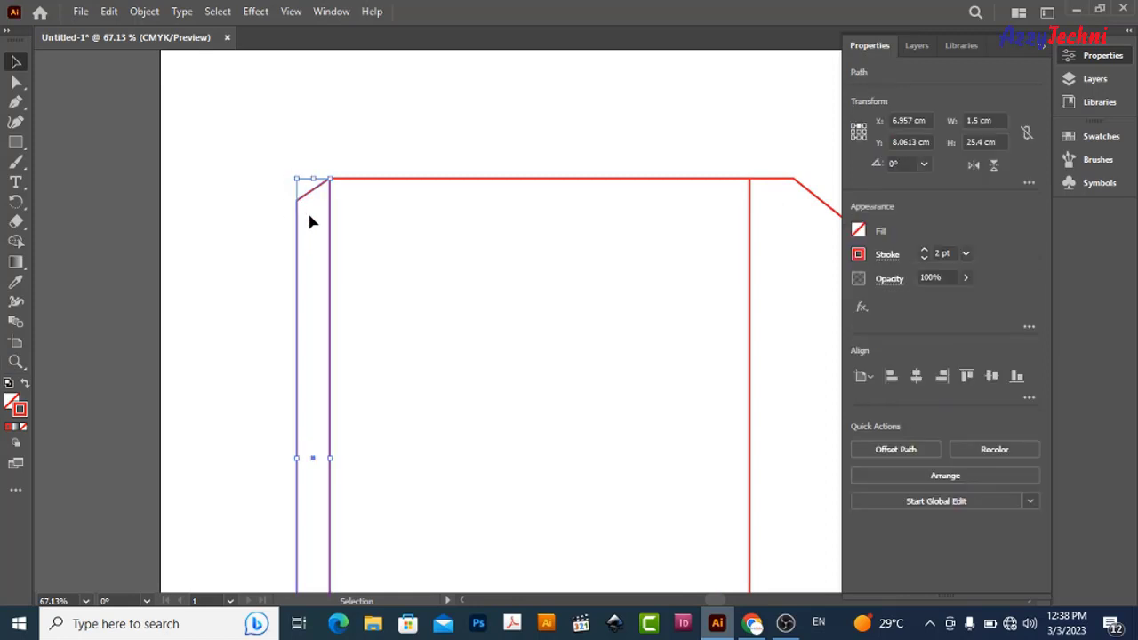
key("Return")
key("Tab")
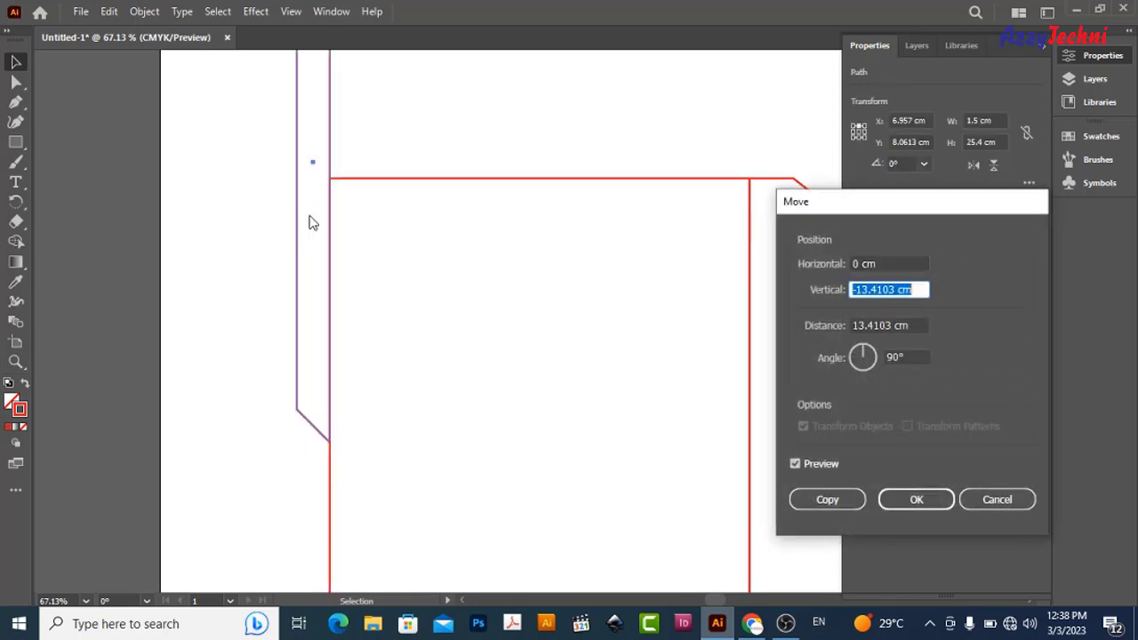
key("BackSpace")
type(".2")
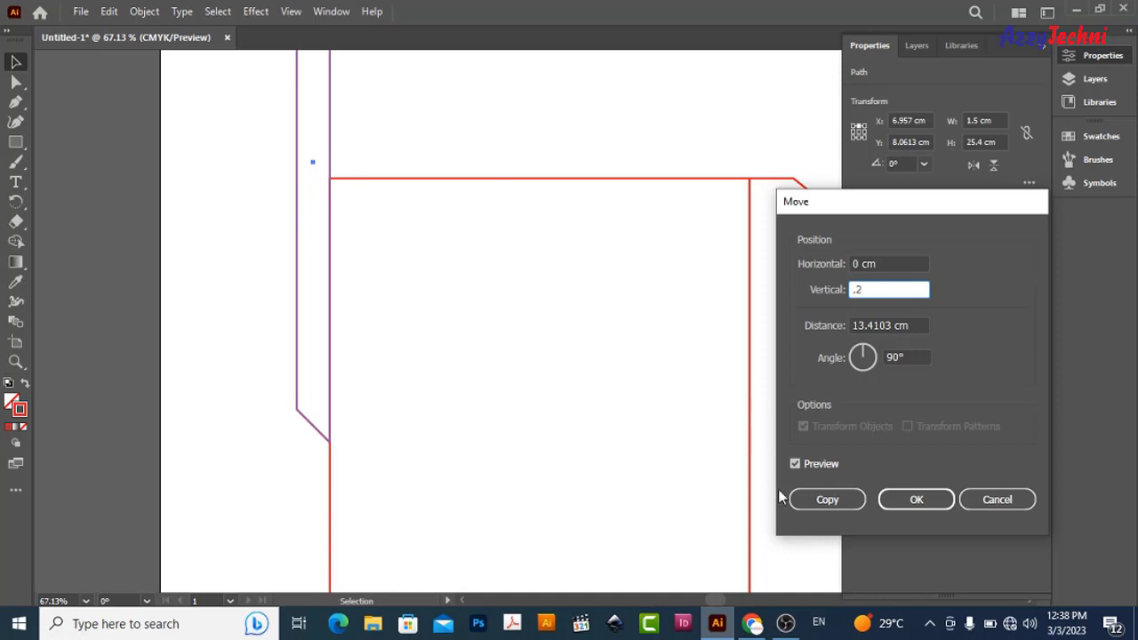
left_click(993, 500)
left_click(517, 377)
- Lower the side flap's top corner point by 0.2 cm, shortening the flap to 25.2 cm
double_click(297, 267)
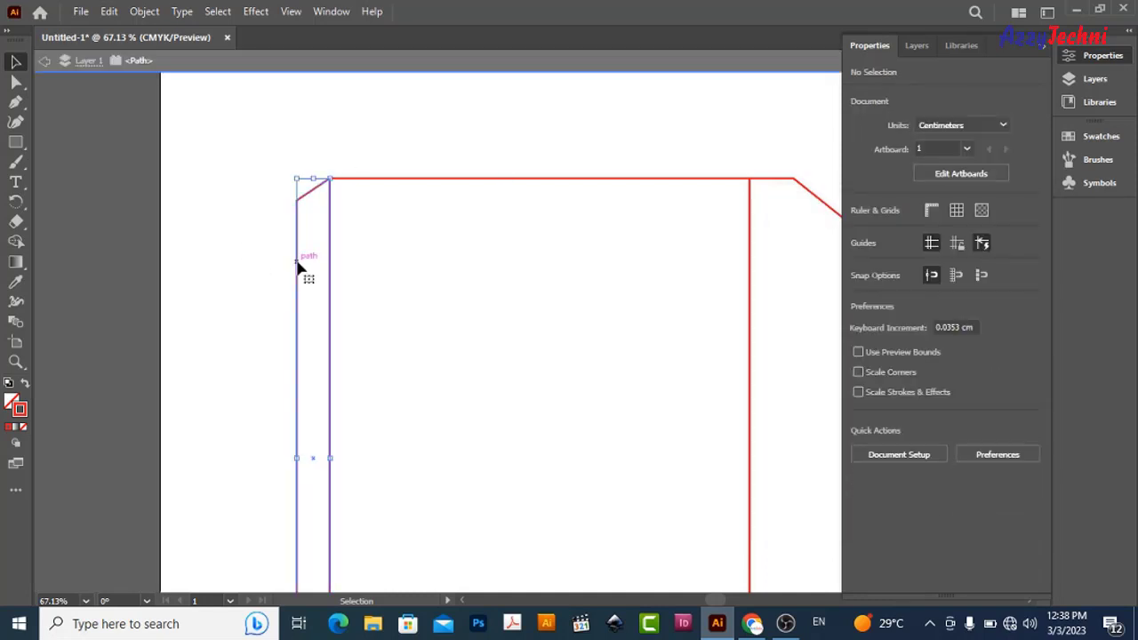
left_click(315, 193)
key("a")
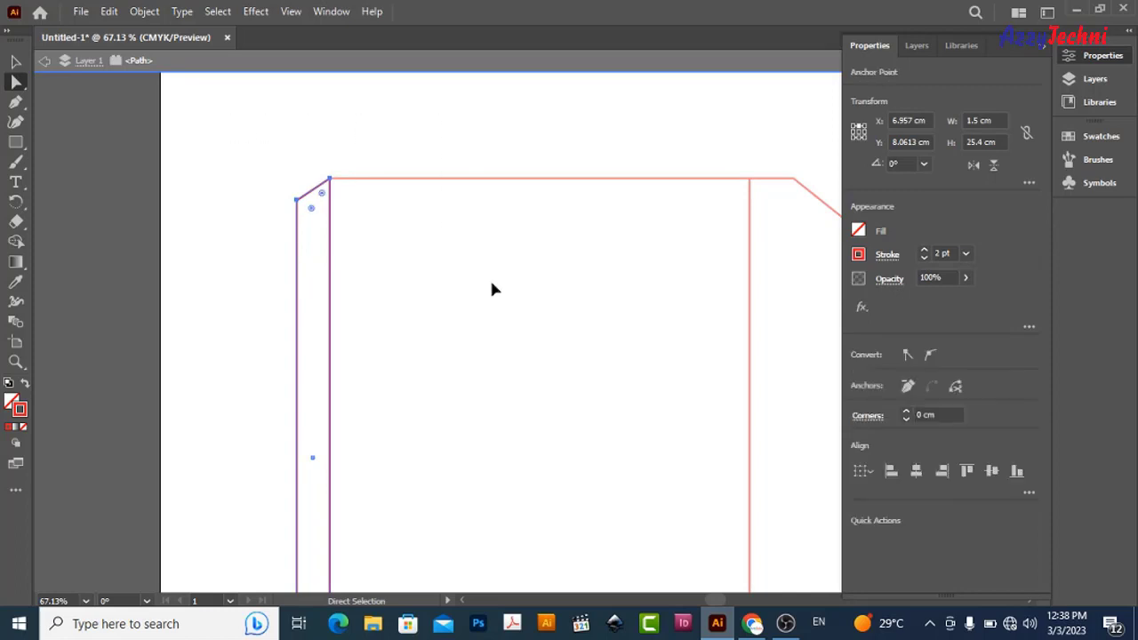
key("Return")
key("Tab")
type("-.2")
key("Return")
double_click(523, 294)
key("z")
left_click_drag(523, 295, 469, 292)
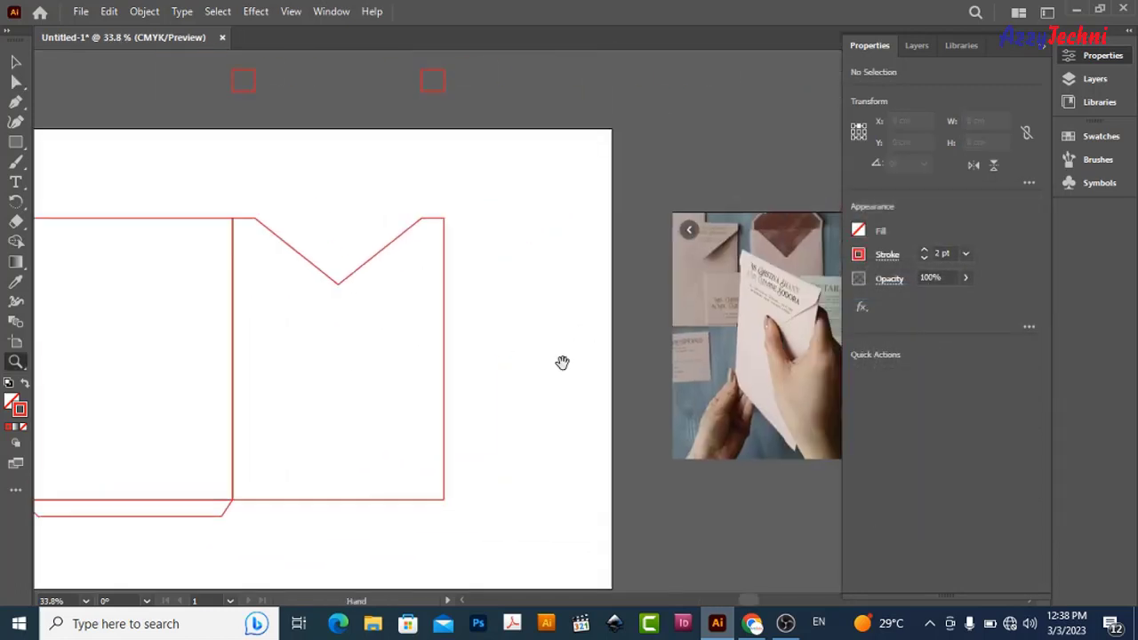
- Compare the outline with the reference envelope photo, then copy the left flap into the left panel
left_click_drag(562, 362, 329, 365)
mouse_move(561, 255)
left_mouse_down()
mouse_move(615, 255)
mouse_move(330, 223)
left_mouse_up()
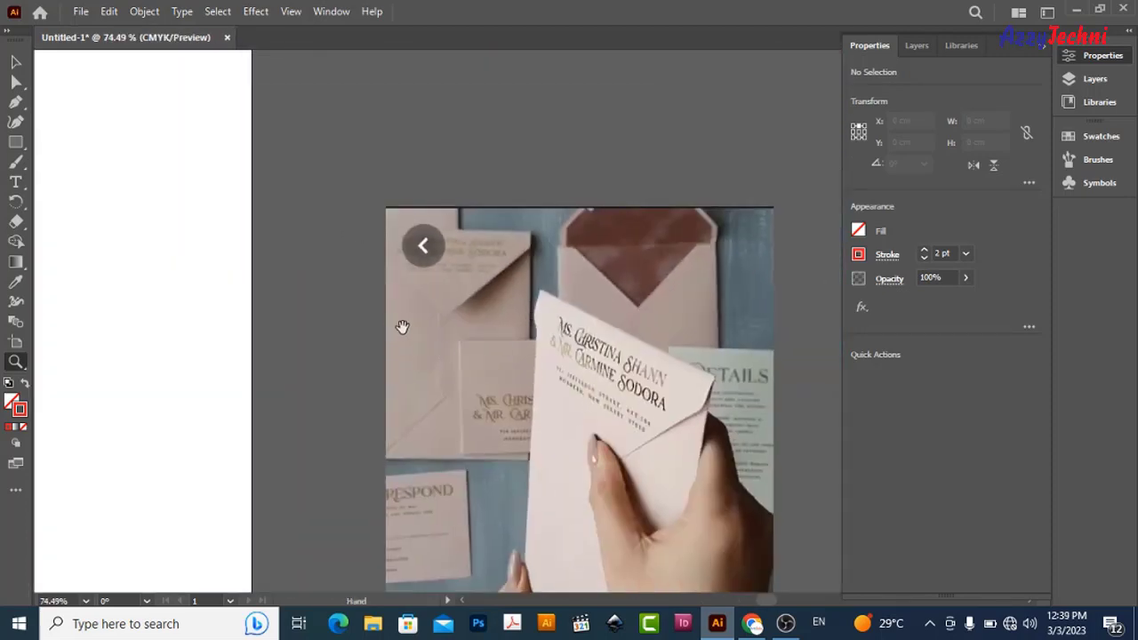
left_click_drag(401, 325, 531, 310)
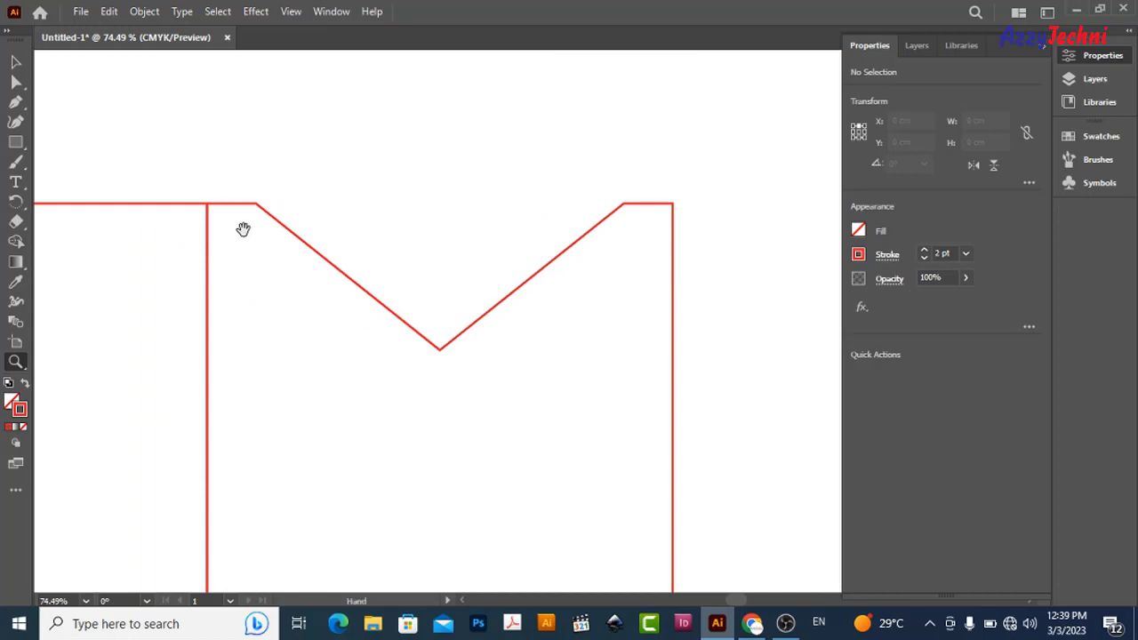
left_click_drag(243, 229, 458, 225)
left_click_drag(311, 293, 545, 267)
left_click_drag(192, 280, 325, 280)
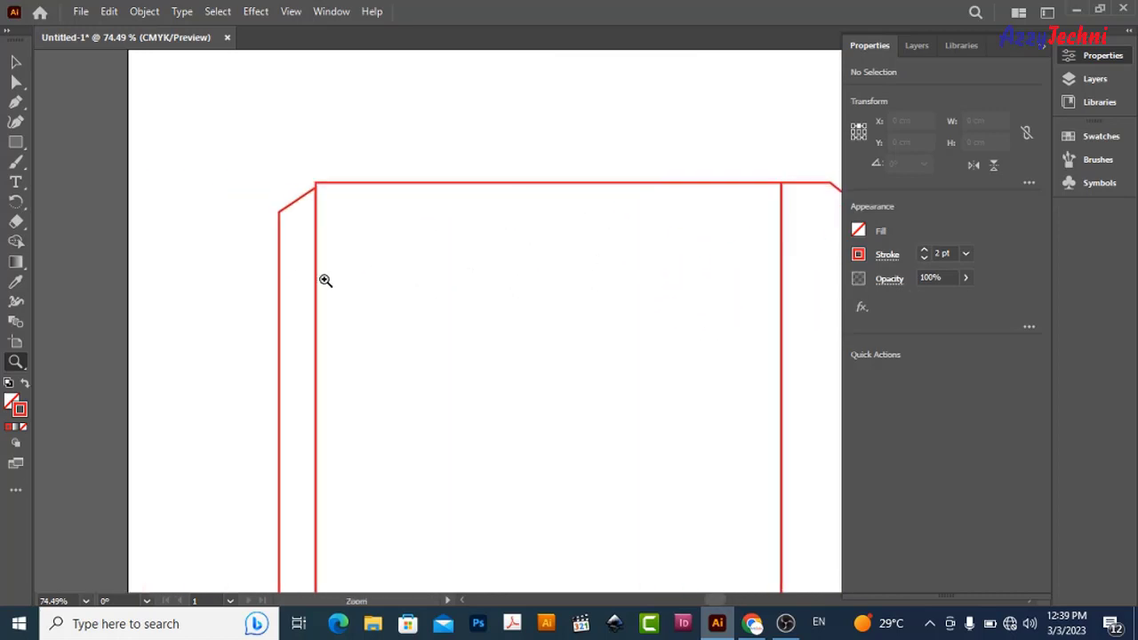
mouse_move(481, 289)
left_mouse_down()
mouse_move(371, 262)
mouse_move(277, 269)
left_mouse_up()
key("v")
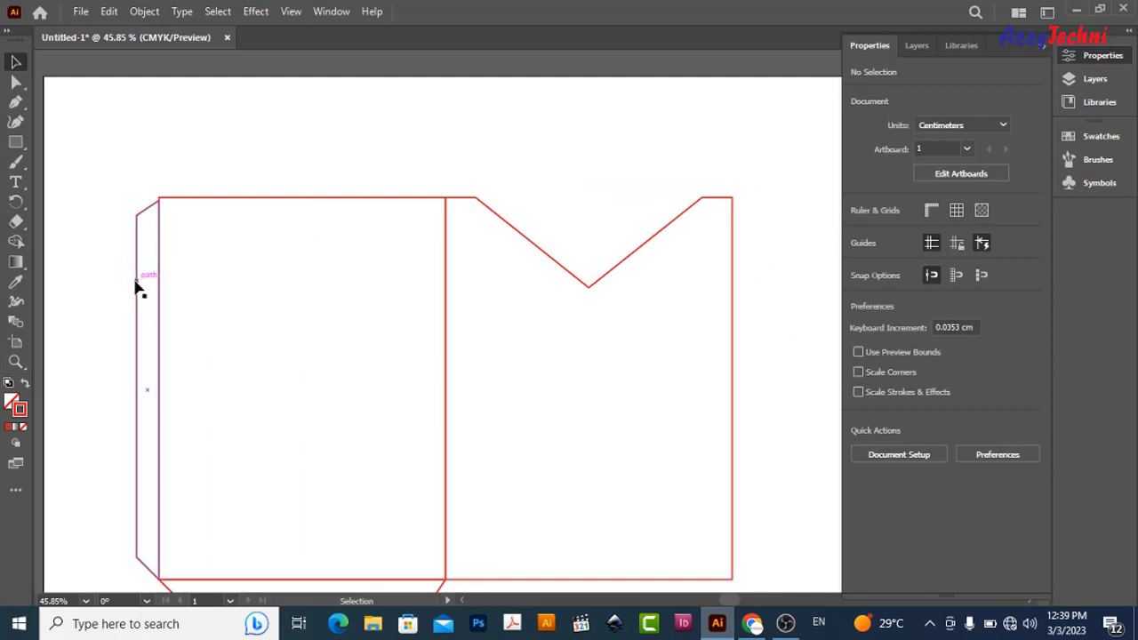
left_click_drag(135, 287, 375, 287)
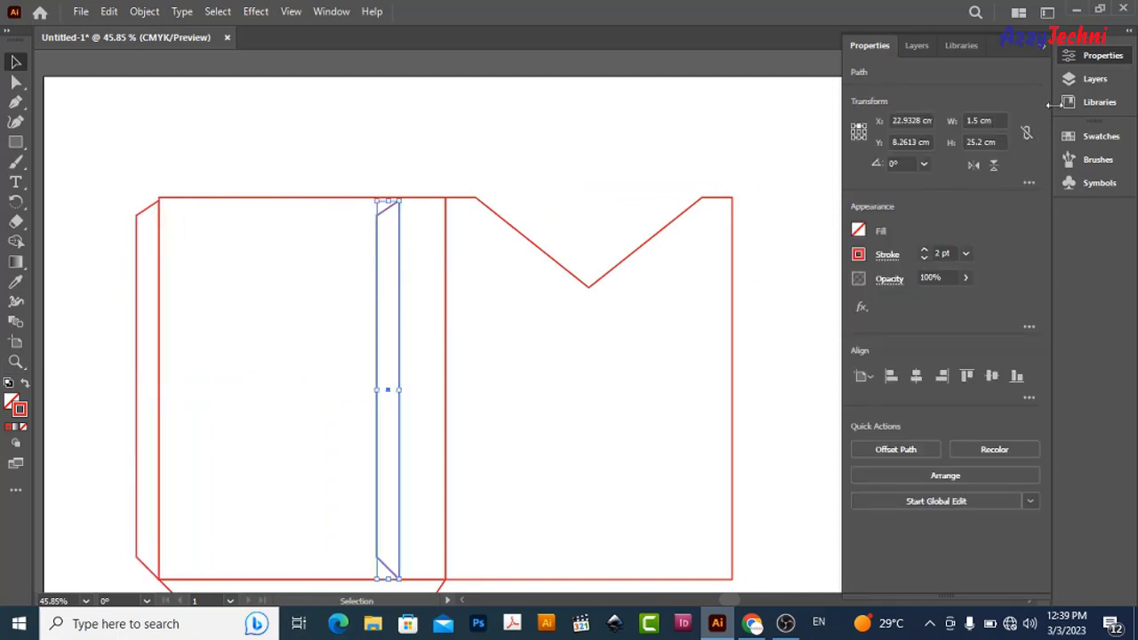
- Rotate the flap copy 180° and position it along the right panel's right edge
left_click(973, 165)
left_click(515, 284, "ctrl")
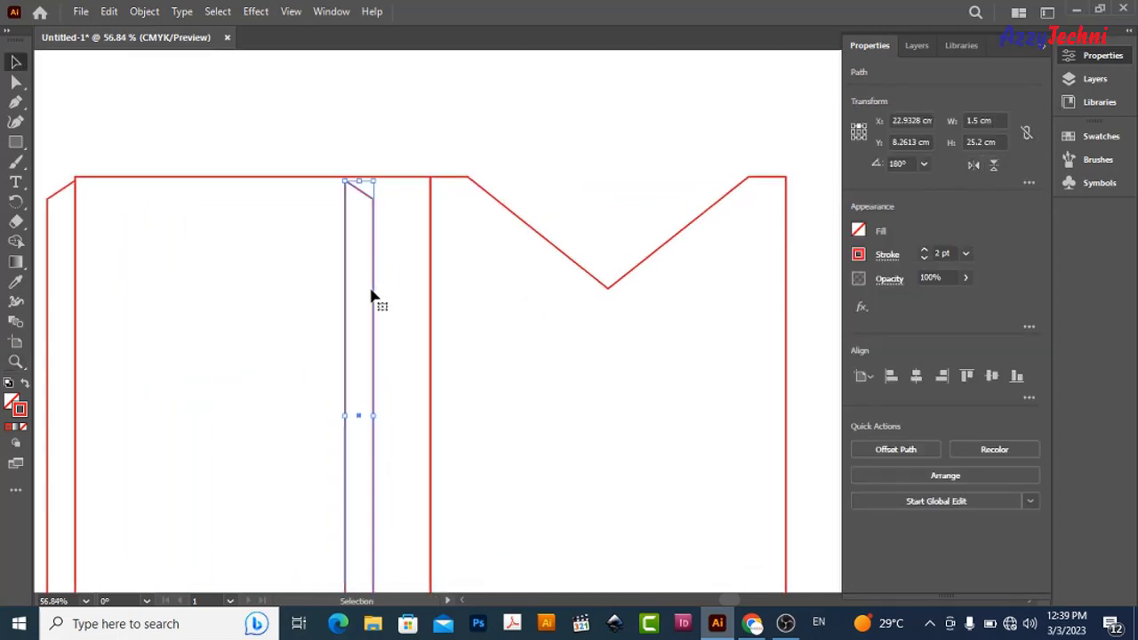
left_click_drag(366, 308, 787, 307)
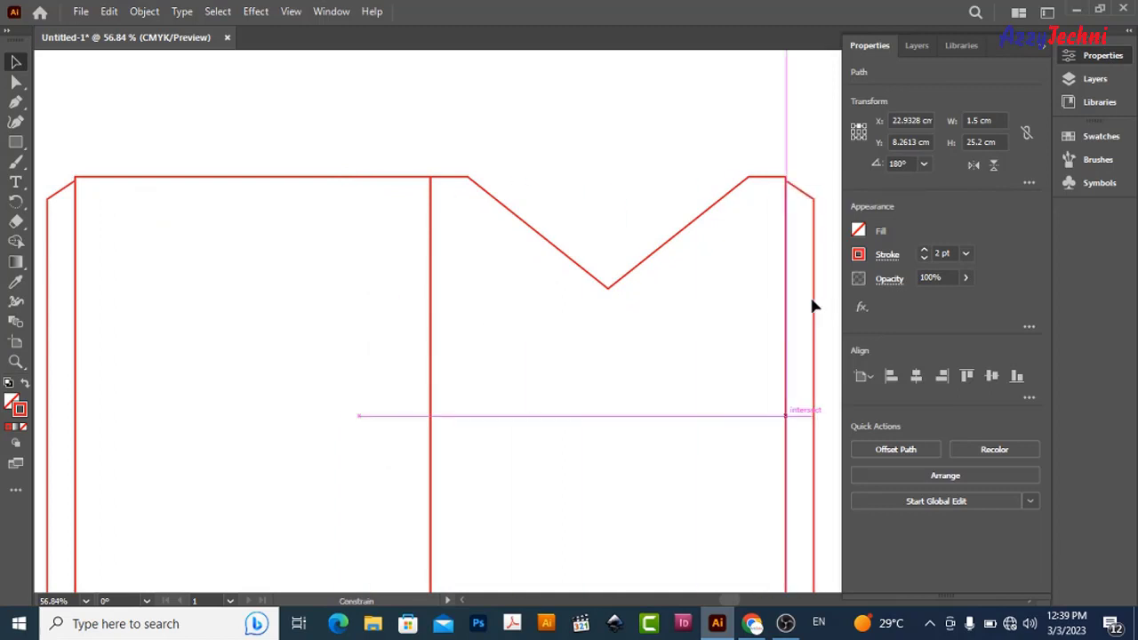
key("z")
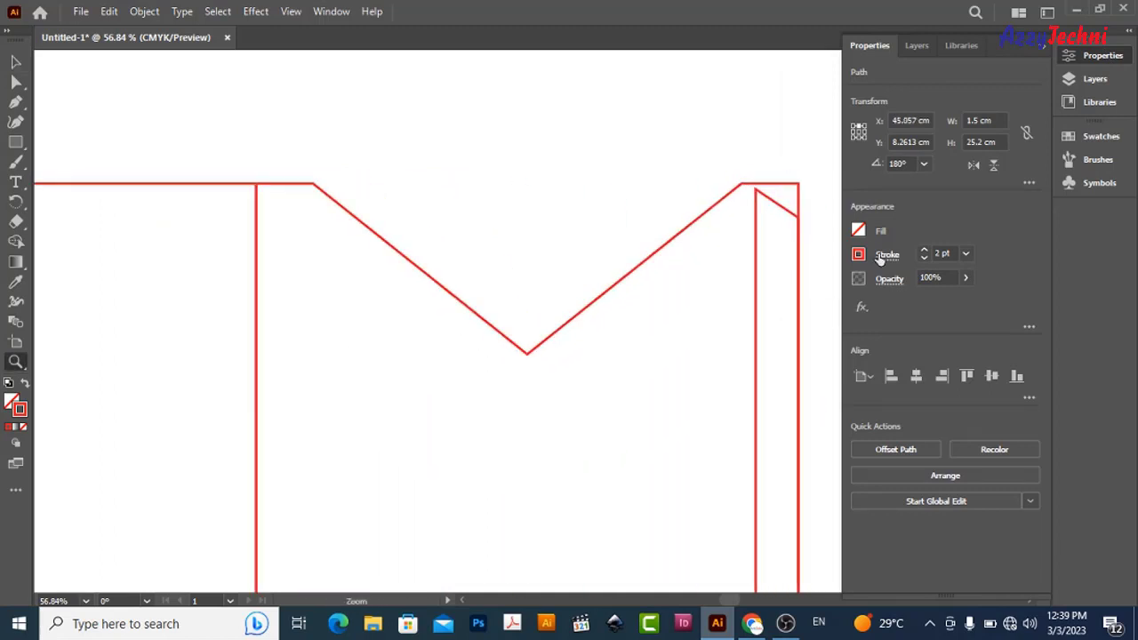
left_click_drag(743, 188, 599, 213)
key("v")
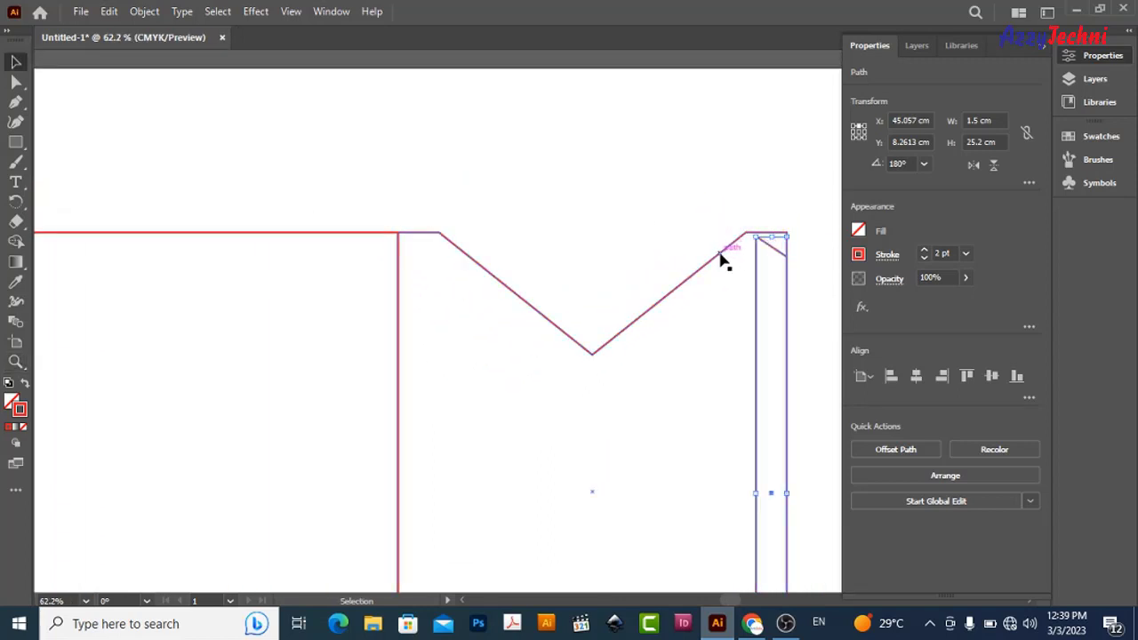
left_click(658, 324)
left_click(551, 323, "ctrl+alt")
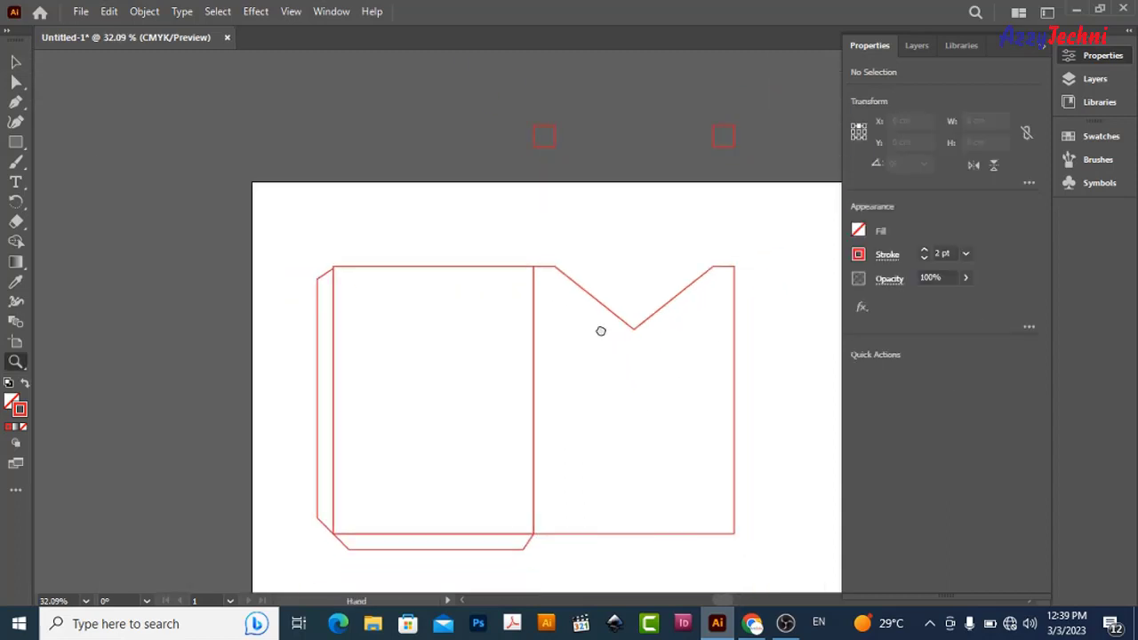
left_click_drag(601, 330, 483, 314)
mouse_move(629, 359)
left_mouse_down()
mouse_move(454, 361)
mouse_move(562, 325)
left_mouse_up()
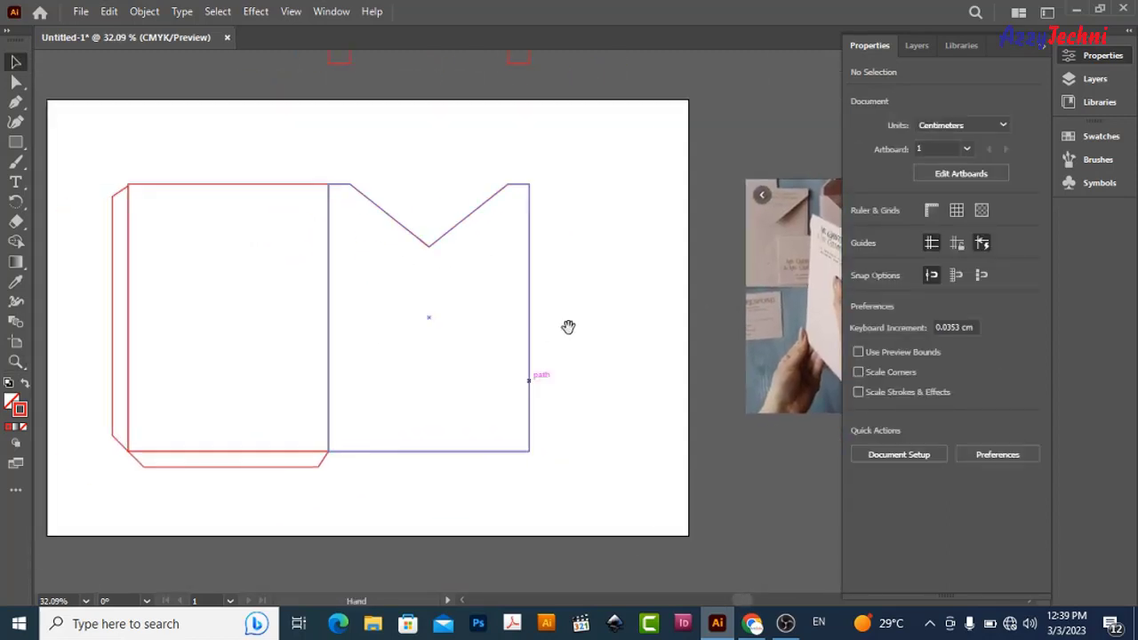
key("z")
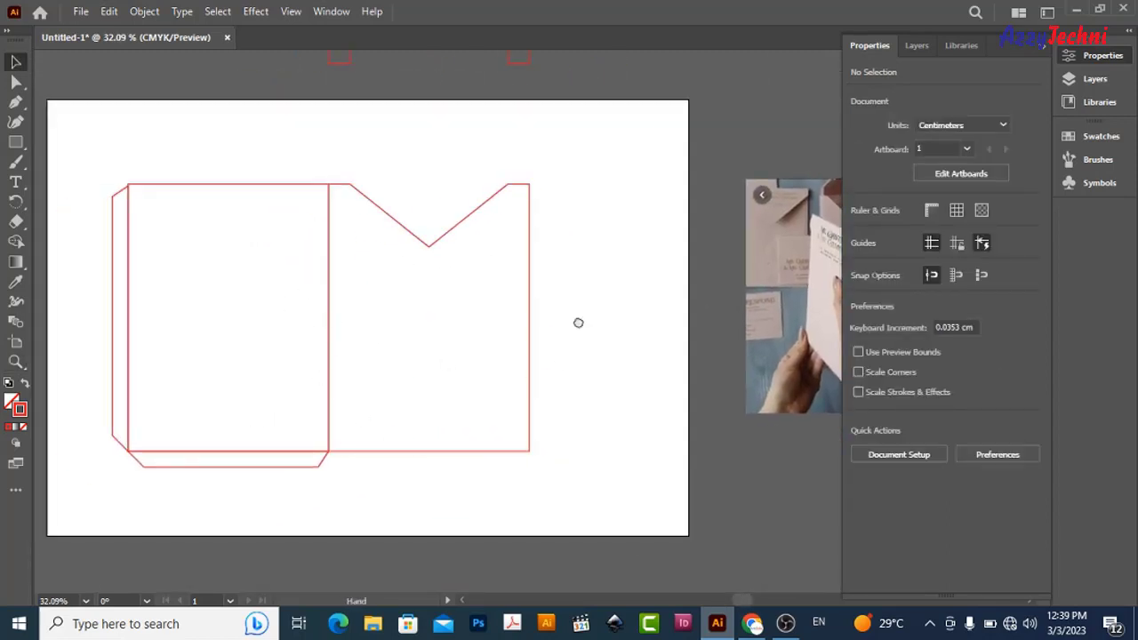
scroll(579, 323, "right", 5)
scroll(578, 323, "up", 1)
left_click_drag(518, 281, 671, 323)
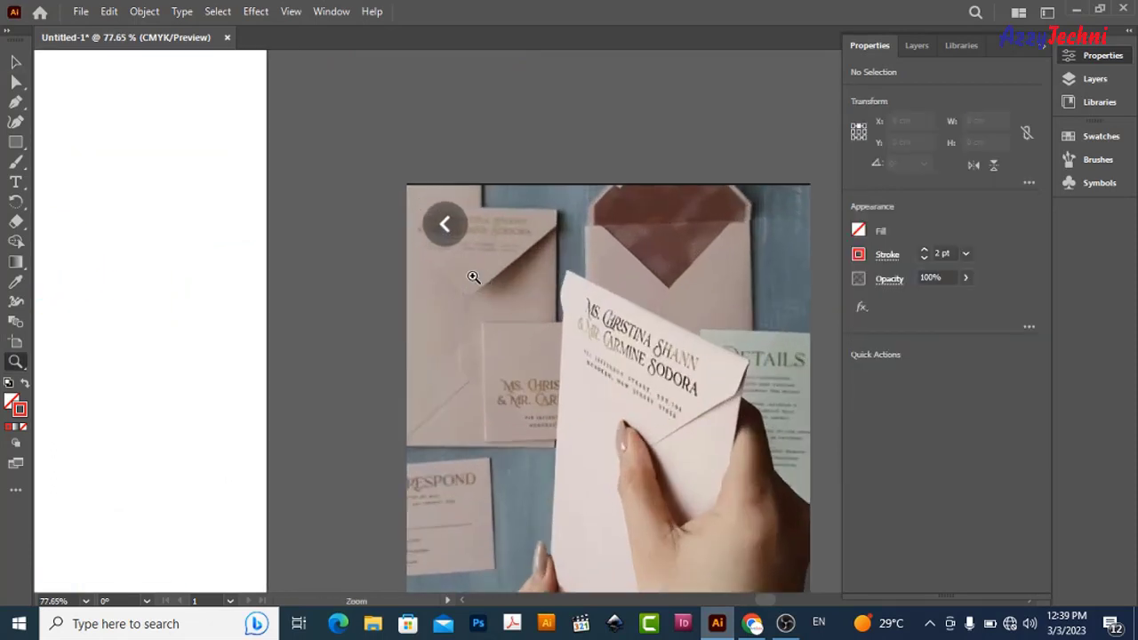
mouse_move(485, 287)
left_mouse_down()
mouse_move(376, 318)
mouse_move(634, 294)
left_mouse_up()
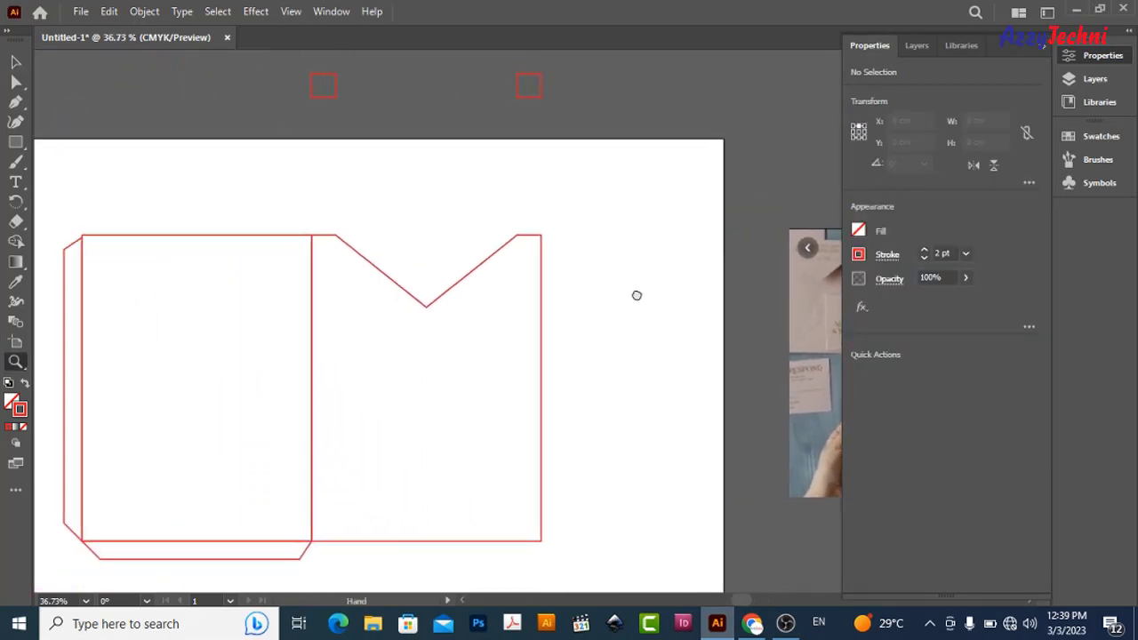
left_click_drag(396, 262, 563, 305)
key("a")
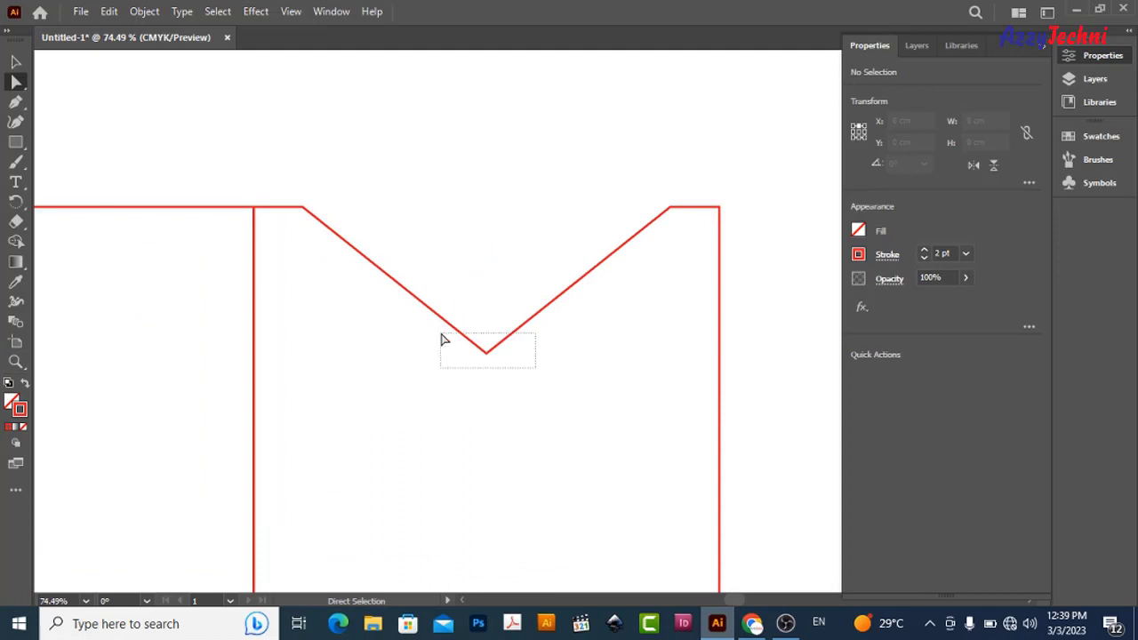
- Select the loose V path, try a vertical flip, then undo the flip
left_click_drag(442, 335, 455, 351)
left_click(653, 385)
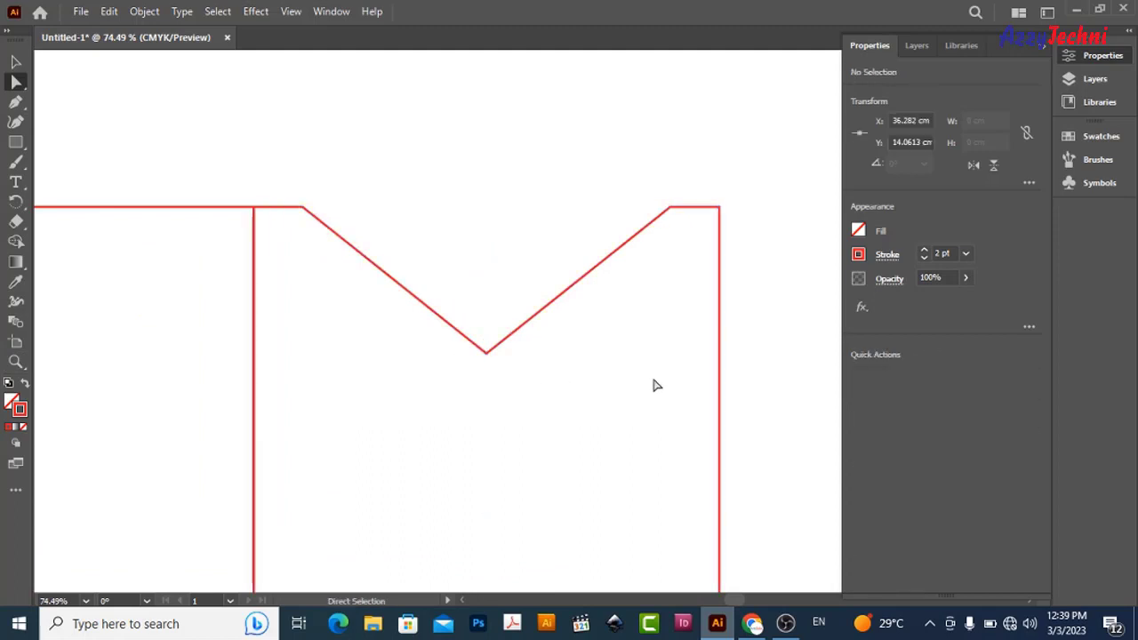
key("ctrl+a")
left_click_drag(94, 292, 376, 326)
left_click_drag(101, 312, 318, 350)
key("v")
left_click(318, 354)
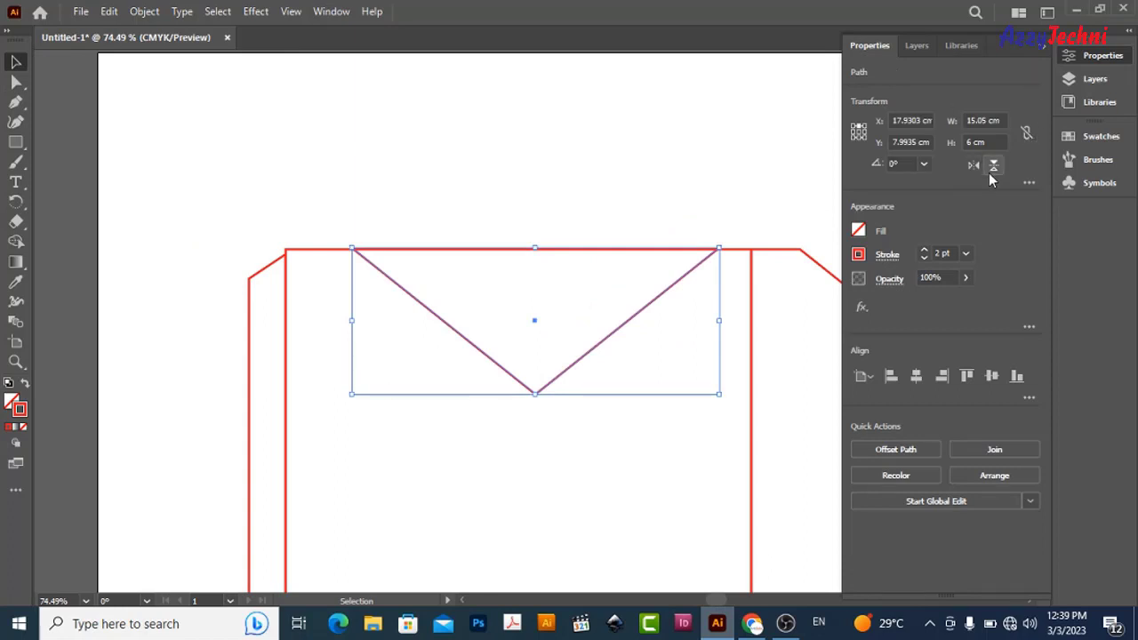
left_click(993, 166)
left_click_drag(635, 310, 371, 246)
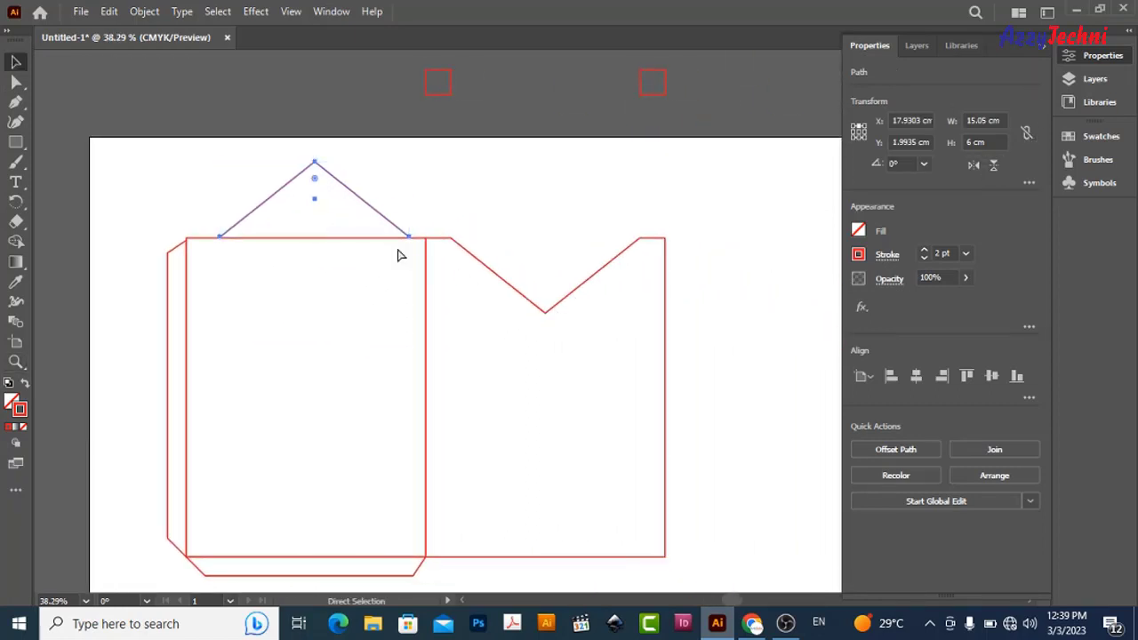
key("ctrl+z")
left_click(354, 295)
- Slide the V path onto the right panel's notch and bring up the Move dialog for it
left_click_drag(351, 282, 583, 294)
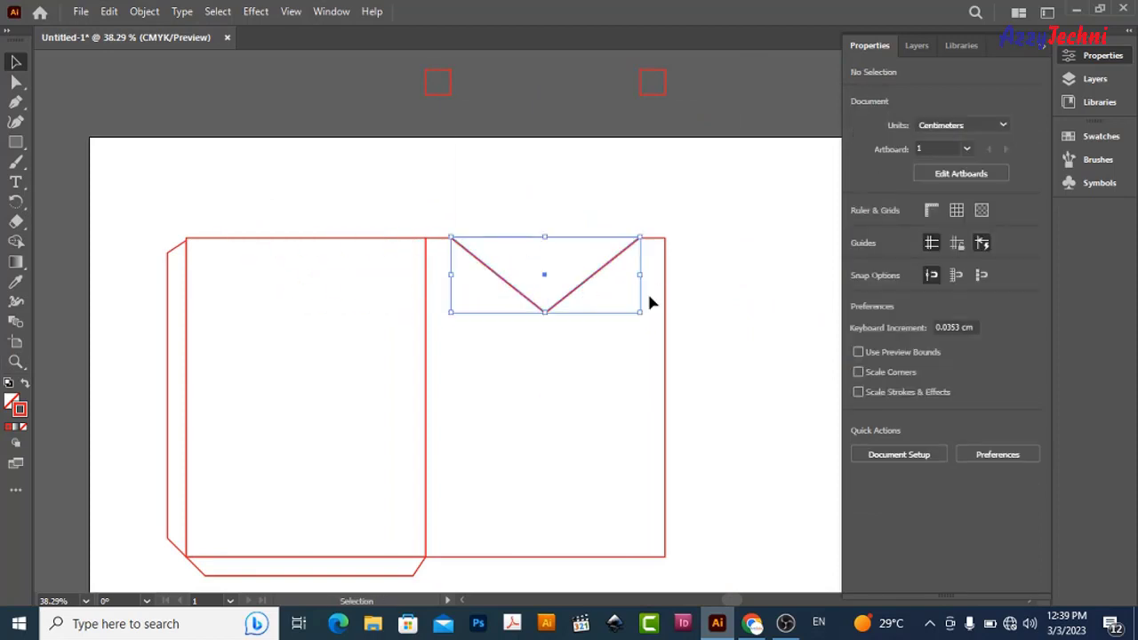
scroll(653, 294, "up", 1)
left_click_drag(355, 332, 405, 333)
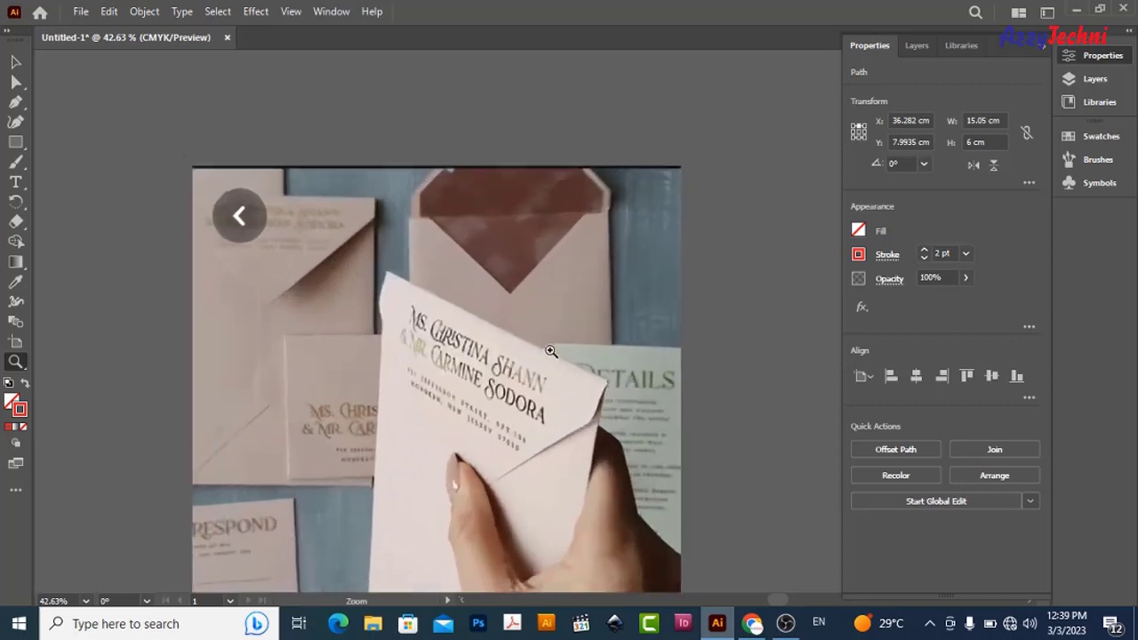
left_click_drag(613, 436, 368, 393)
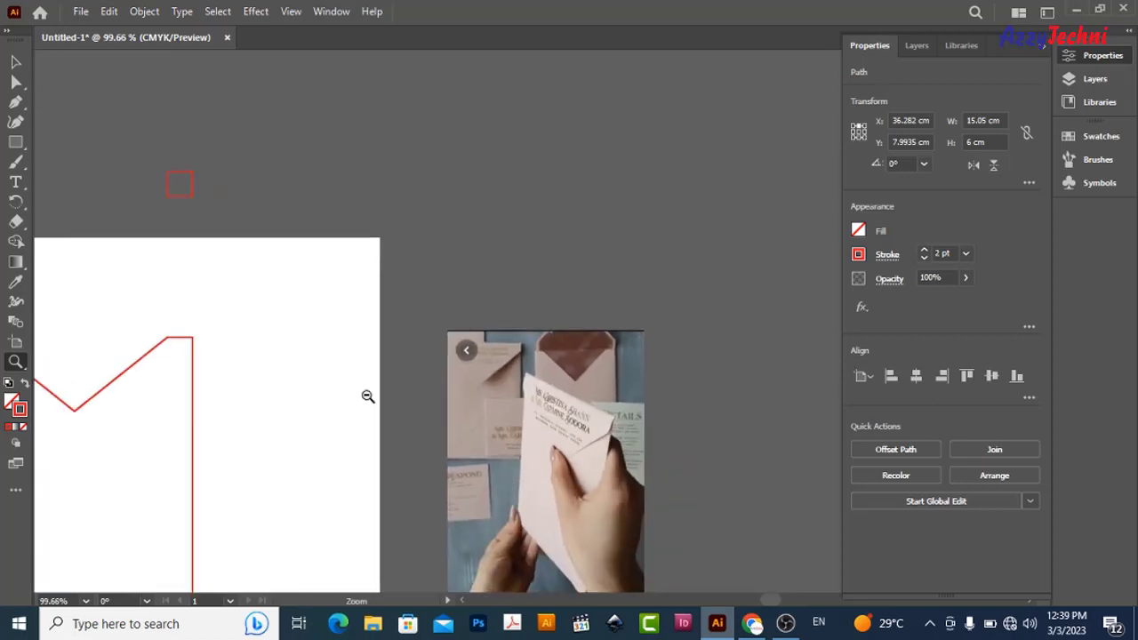
key("v")
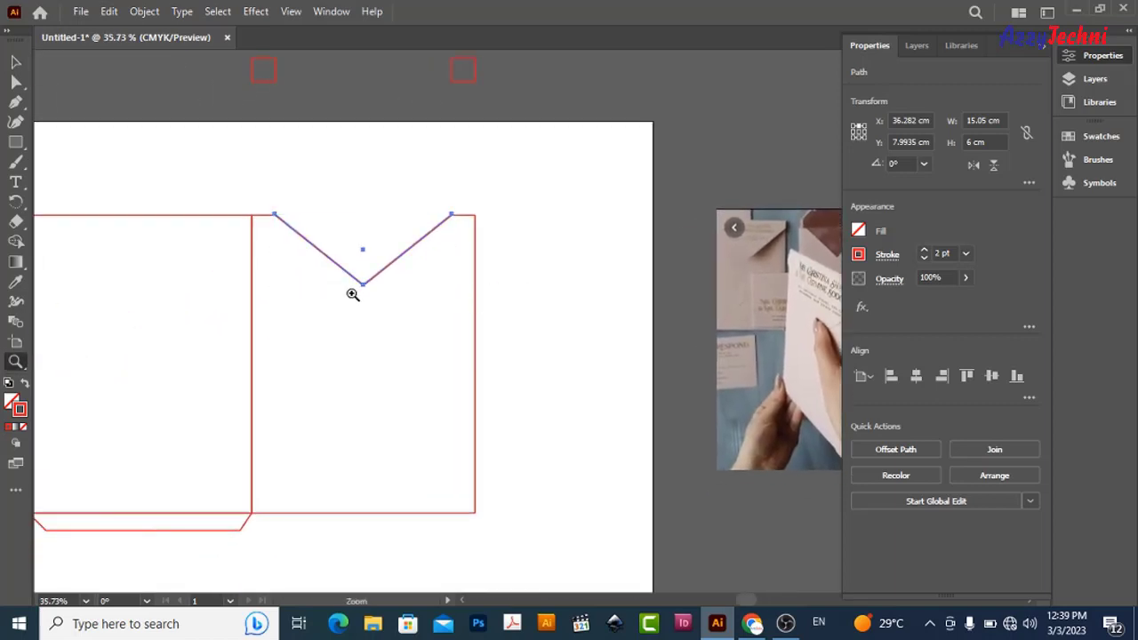
left_click(356, 291)
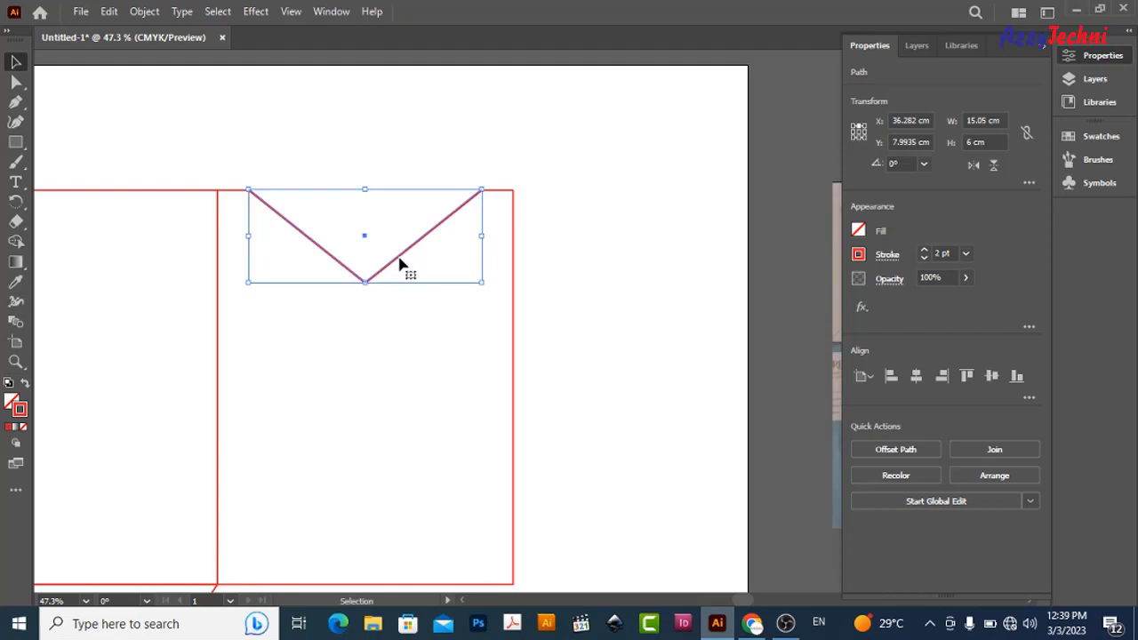
key("Return")
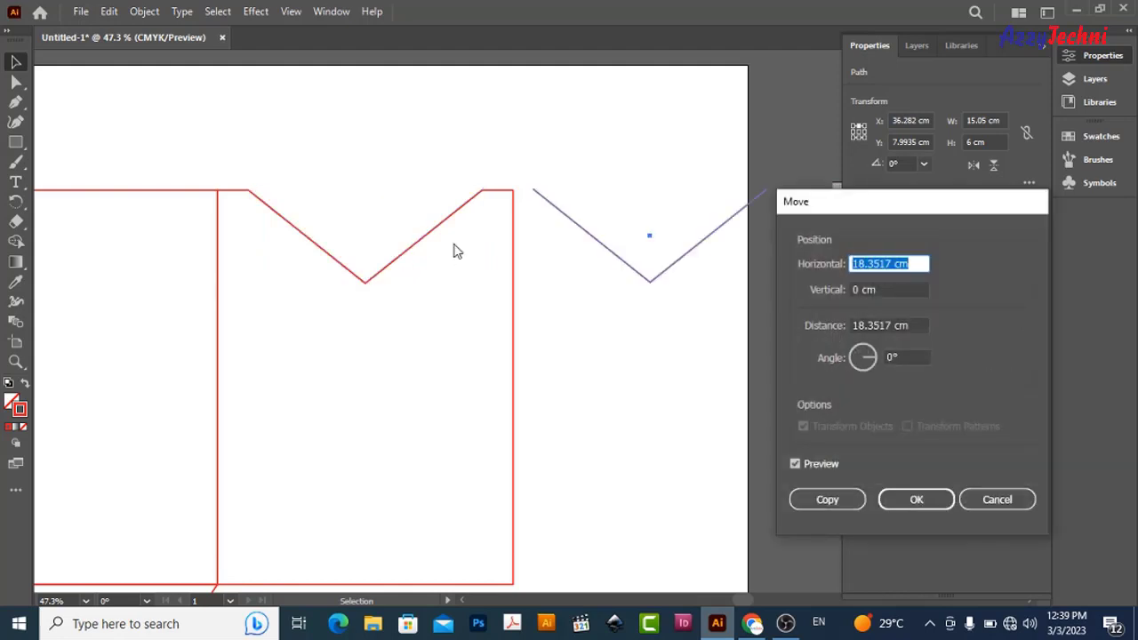
- Move the V path 0 cm horizontally and 1 cm down, then compare it with the photo
type("0")
key("Tab")
key("Return")
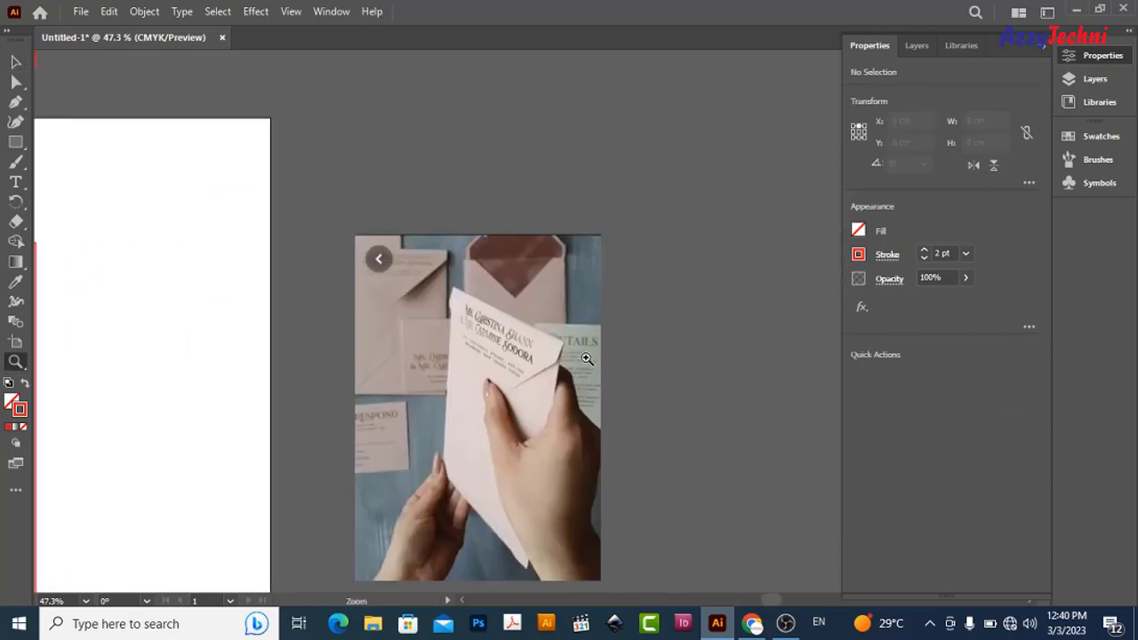
left_click_drag(587, 359, 714, 384)
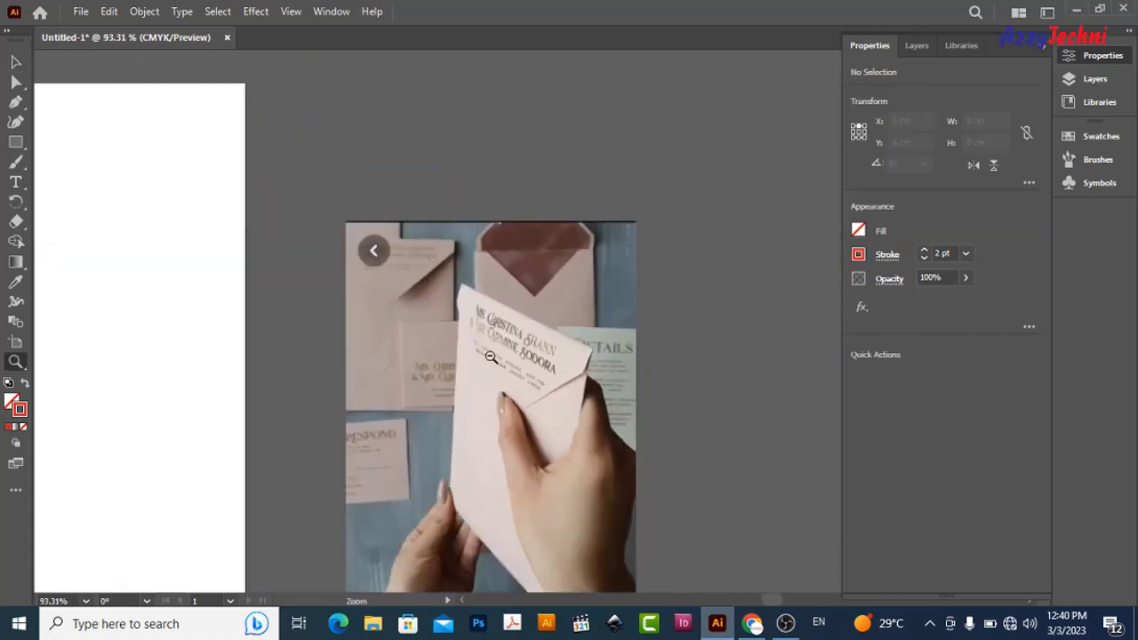
left_click_drag(544, 347, 394, 330)
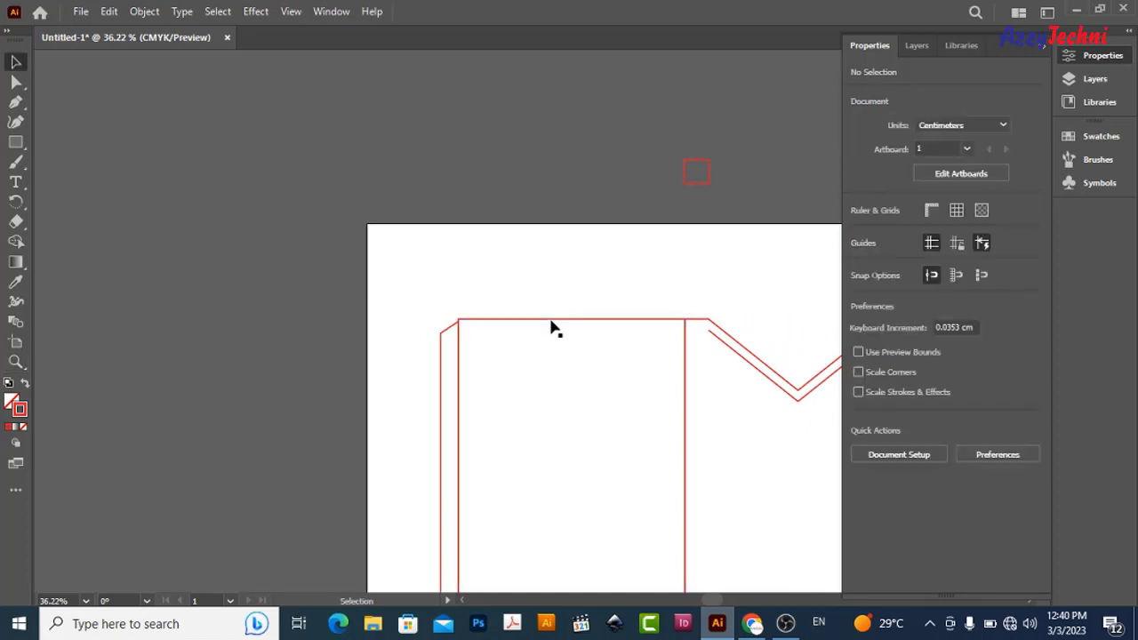
- Rest a rectangle on the left panel's top edge and set its height to 2 cm
left_click_drag(551, 320, 533, 152)
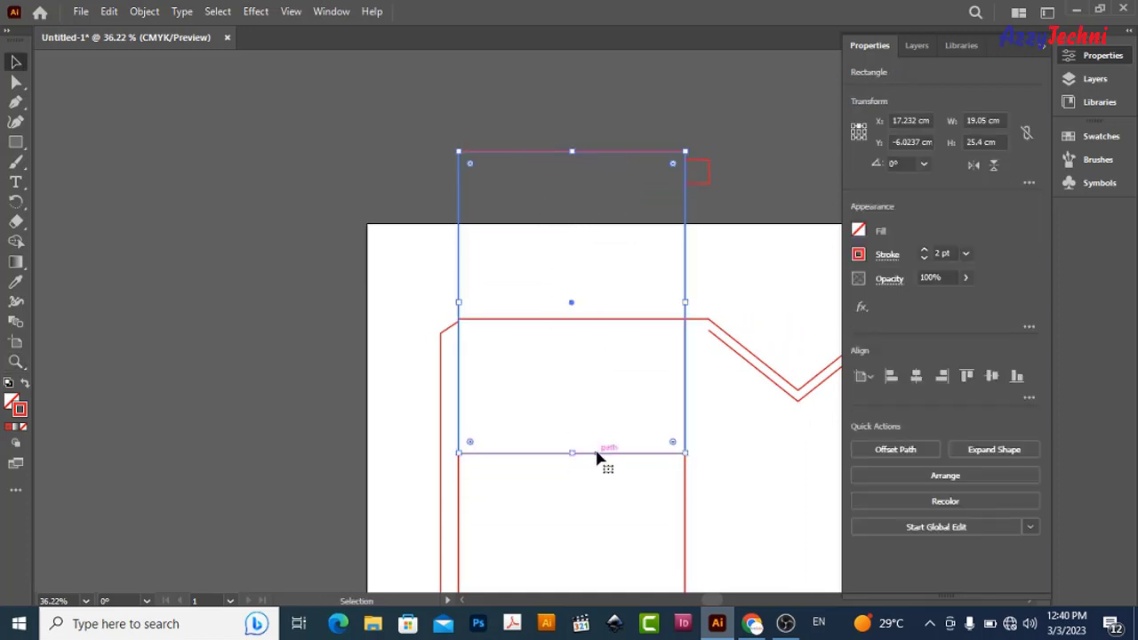
left_click_drag(597, 455, 590, 319)
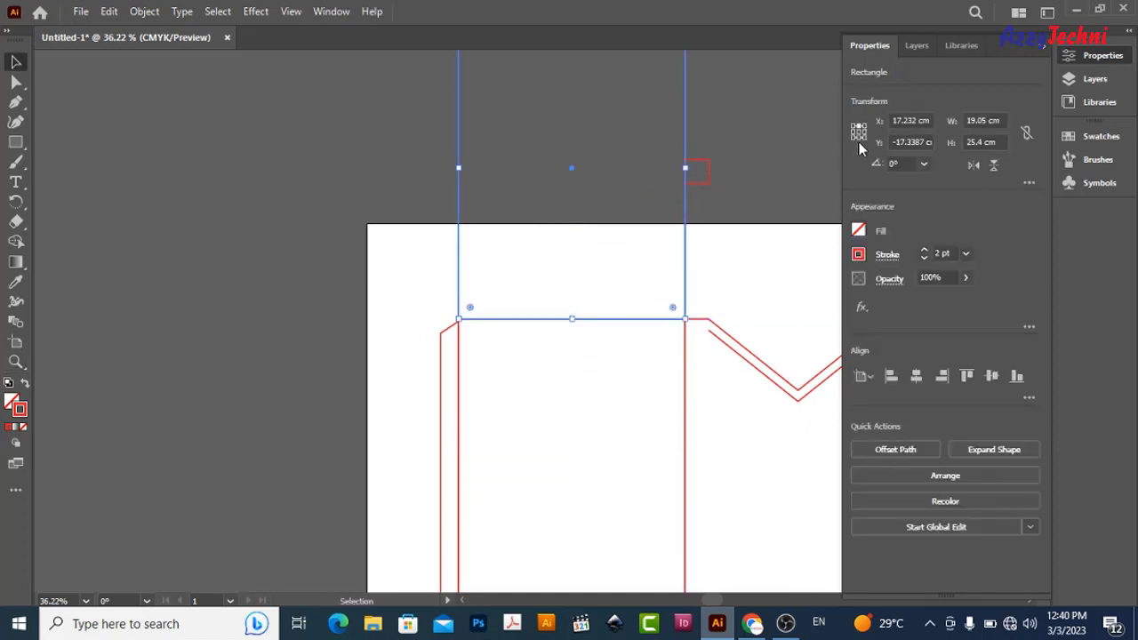
left_click(997, 143)
type("2")
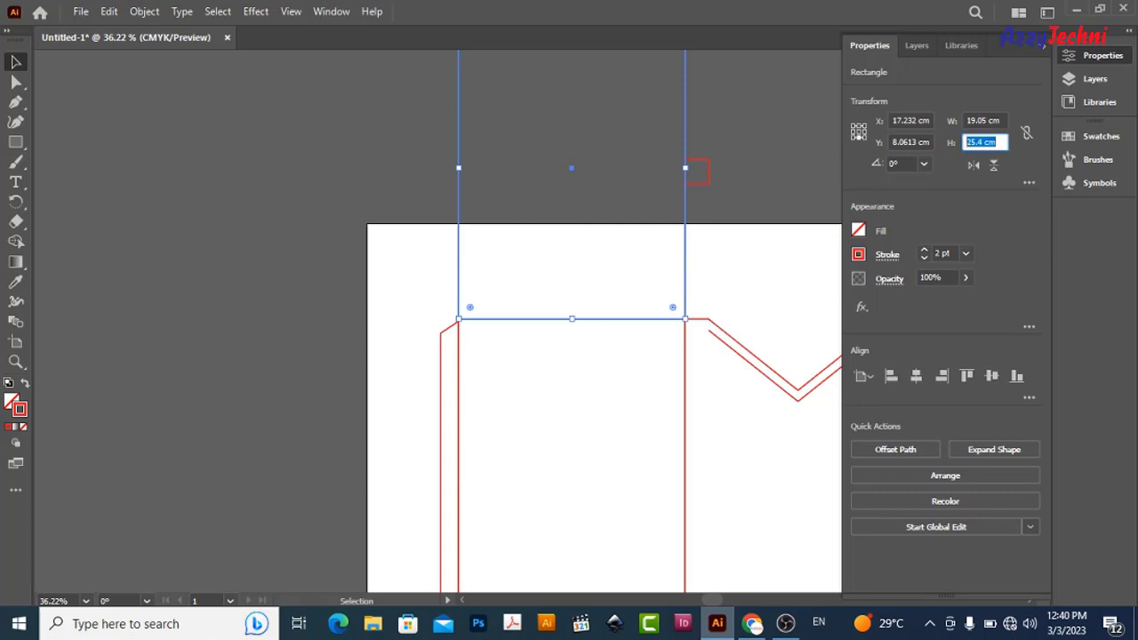
key("Return")
left_click(702, 412)
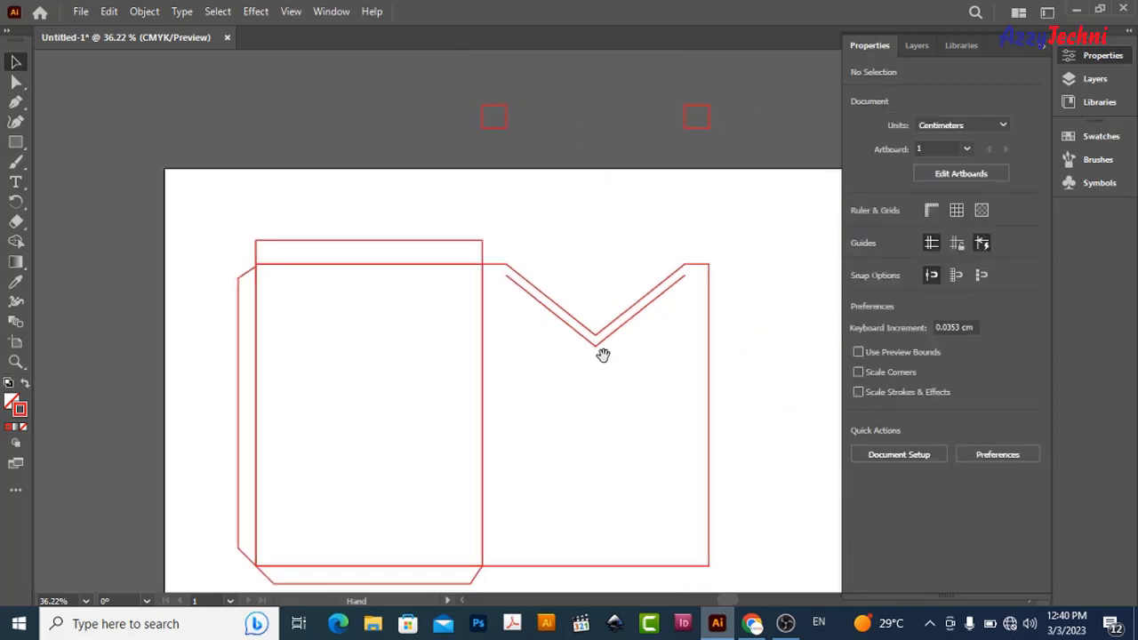
scroll(605, 356, "right", 5)
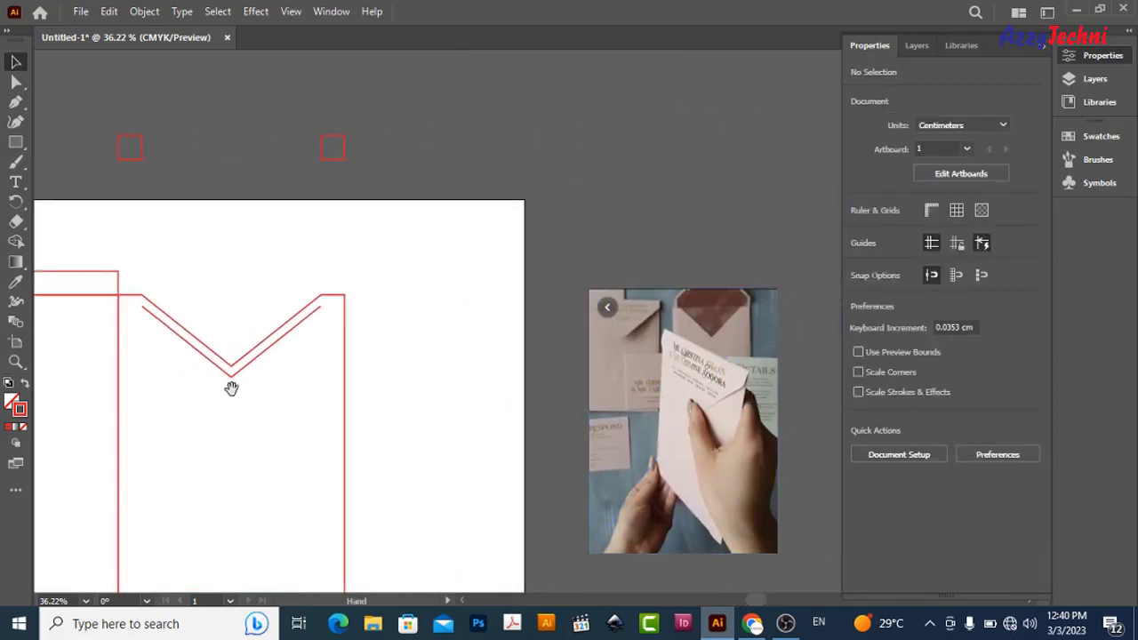
left_click_drag(231, 386, 622, 425)
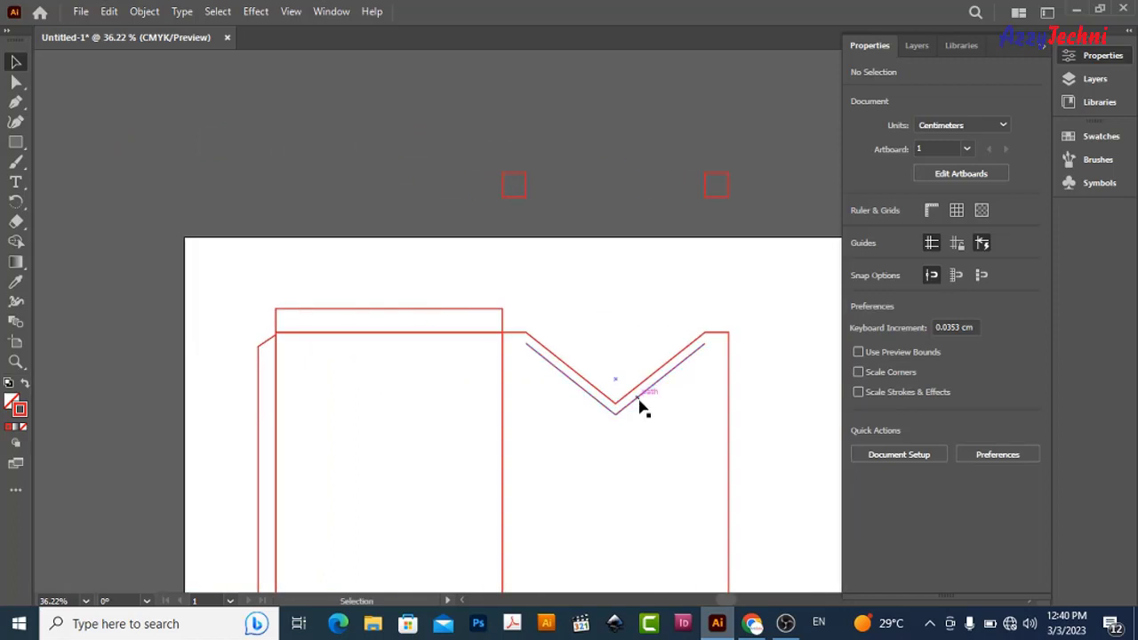
- Move the inner V line above the left panel, flip it into a peak, and centre it over the strip
left_click_drag(643, 409, 394, 307)
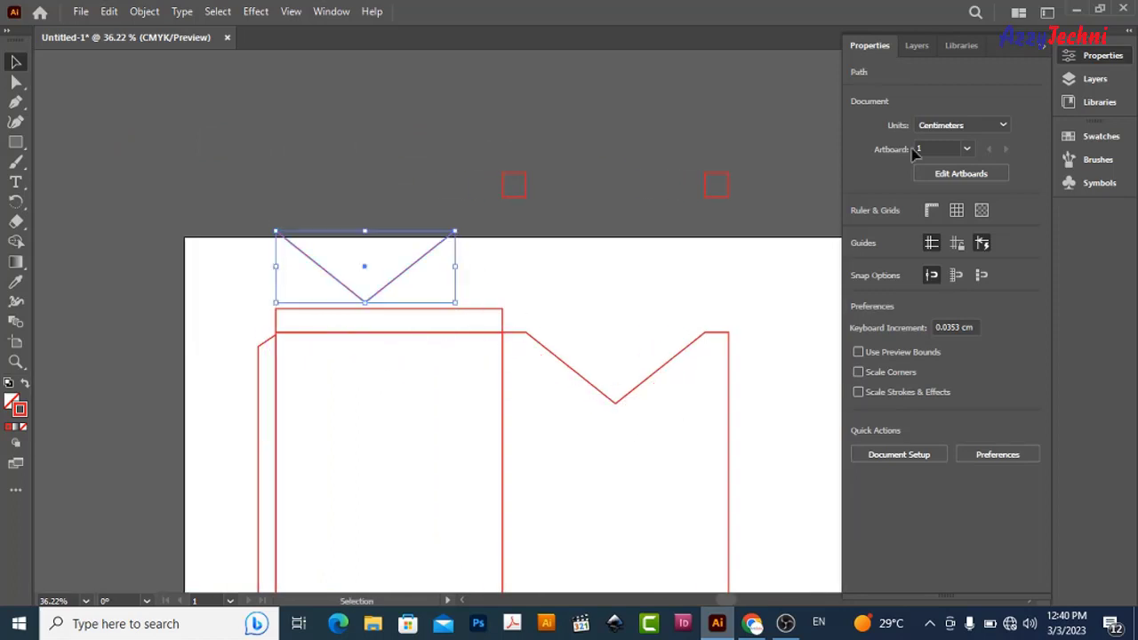
left_click(993, 165)
scroll(524, 326, "up", 2)
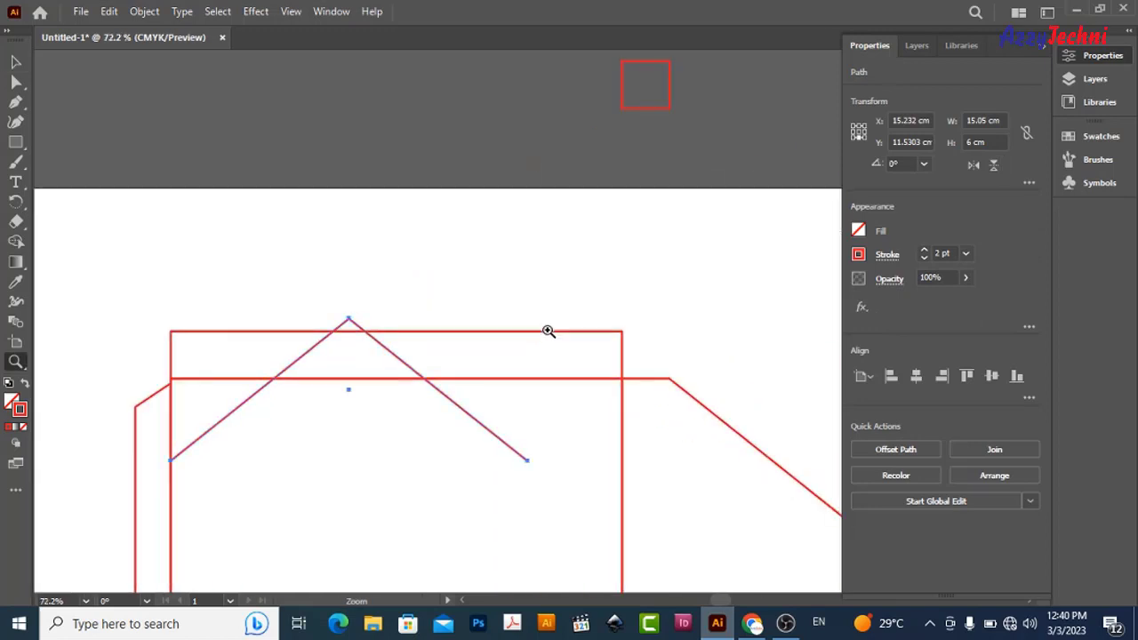
left_click_drag(422, 380, 463, 249)
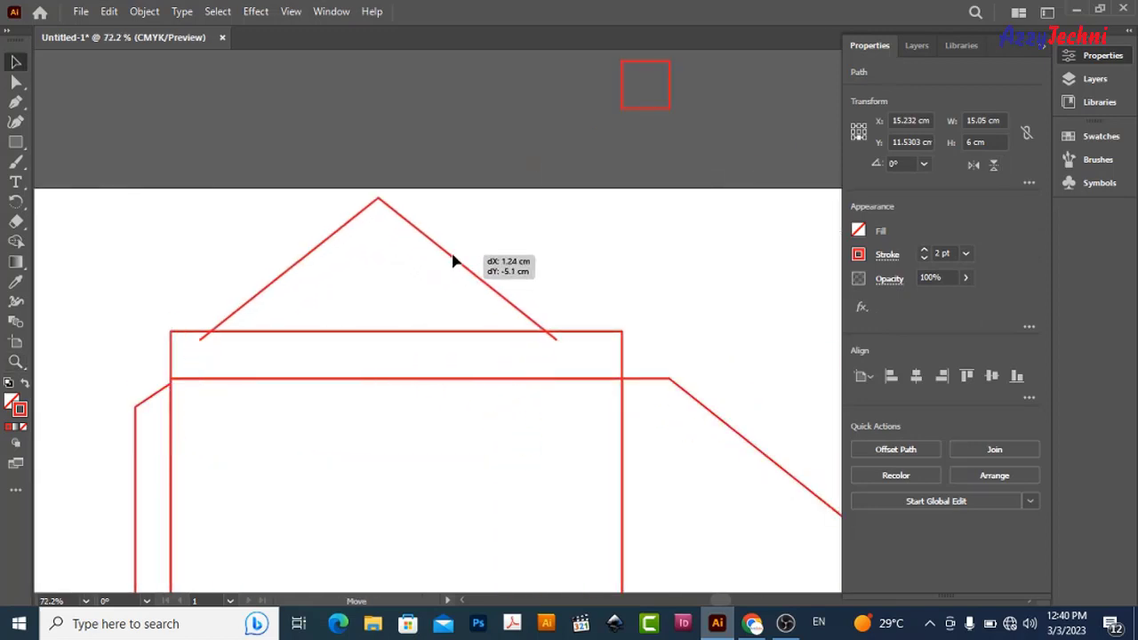
left_click_drag(570, 256, 439, 360)
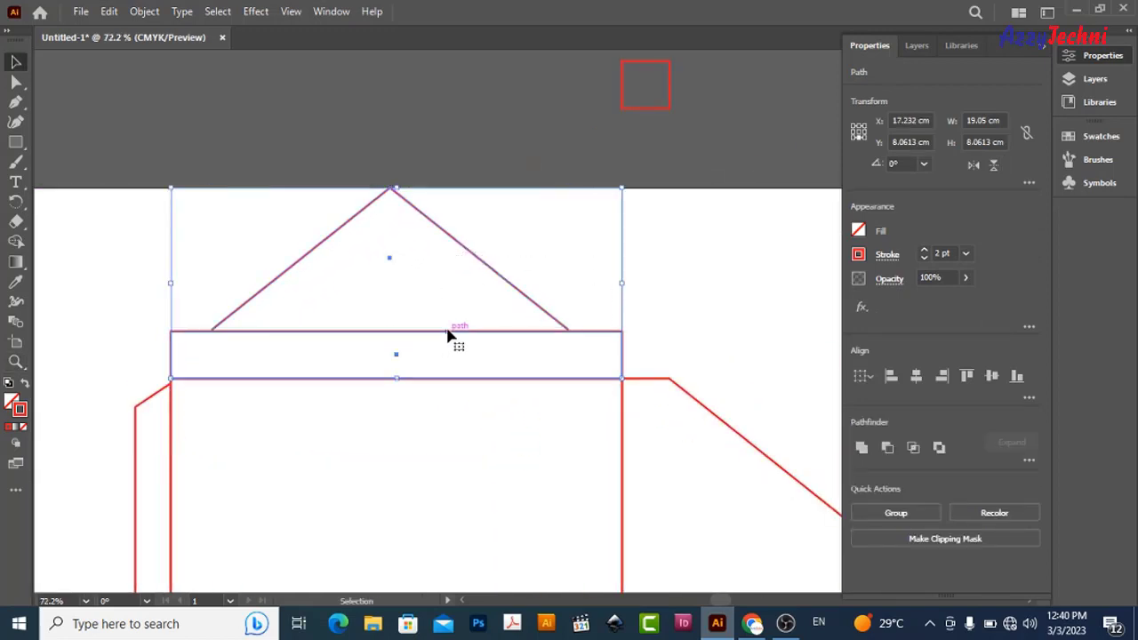
left_click(922, 377)
left_click(742, 292)
mouse_move(523, 296)
left_mouse_down()
mouse_move(570, 257)
mouse_move(621, 263)
left_mouse_up()
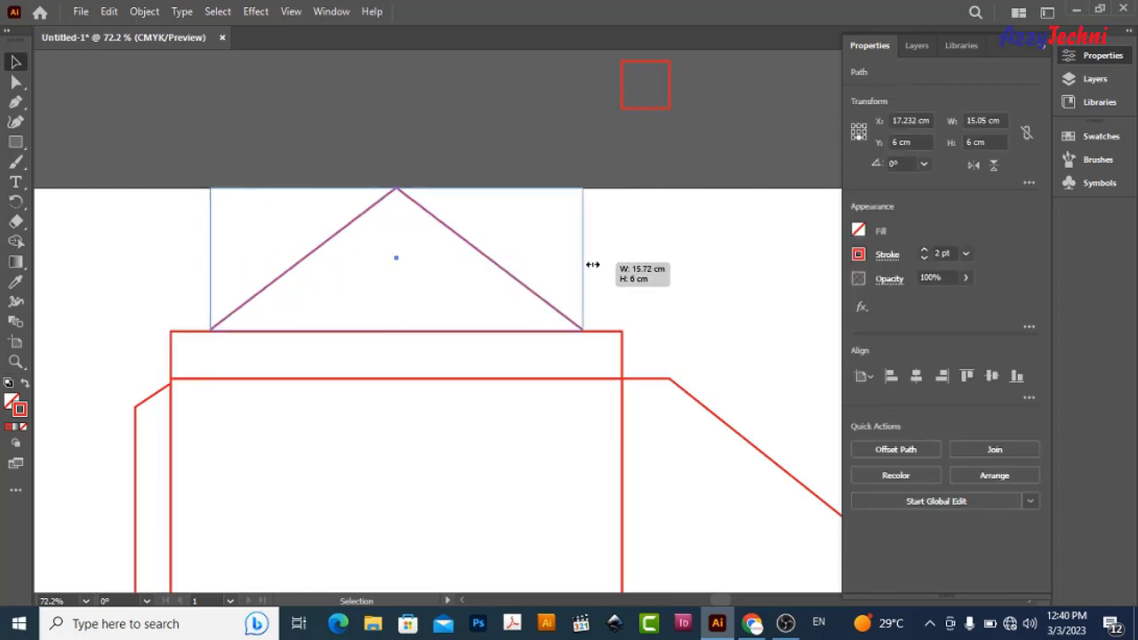
left_click(678, 261)
- Set the triangle flap down onto the top edge of the 2 cm strip
key("z")
mouse_move(729, 323)
left_mouse_down()
mouse_move(476, 259)
mouse_move(351, 252)
left_mouse_up()
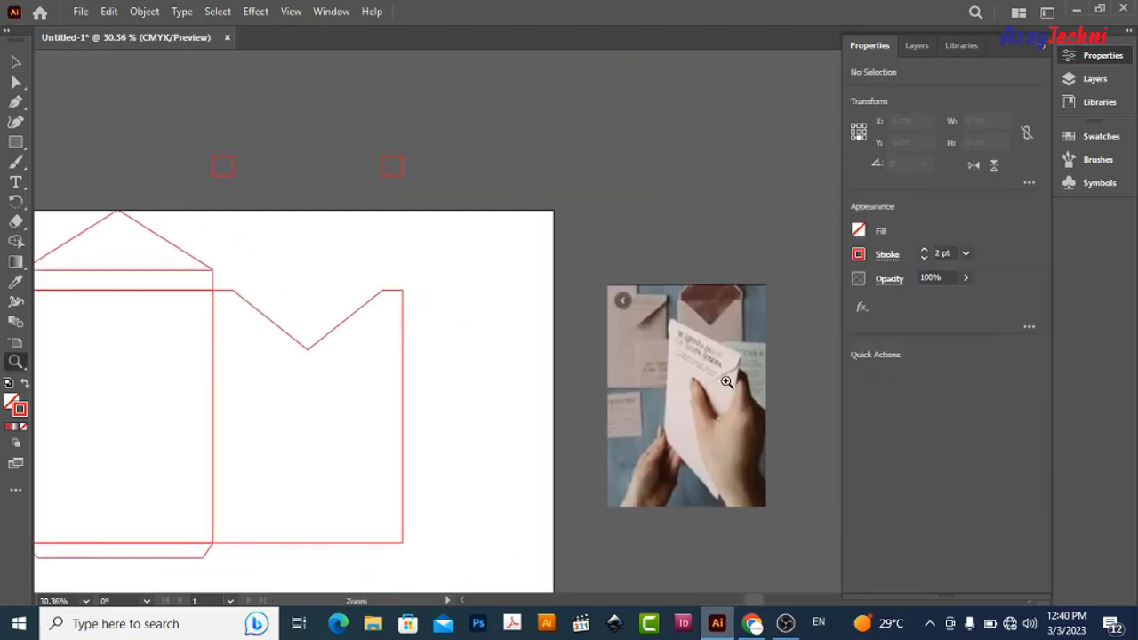
key("v")
left_click_drag(310, 315, 497, 321)
left_click_drag(348, 266, 436, 314)
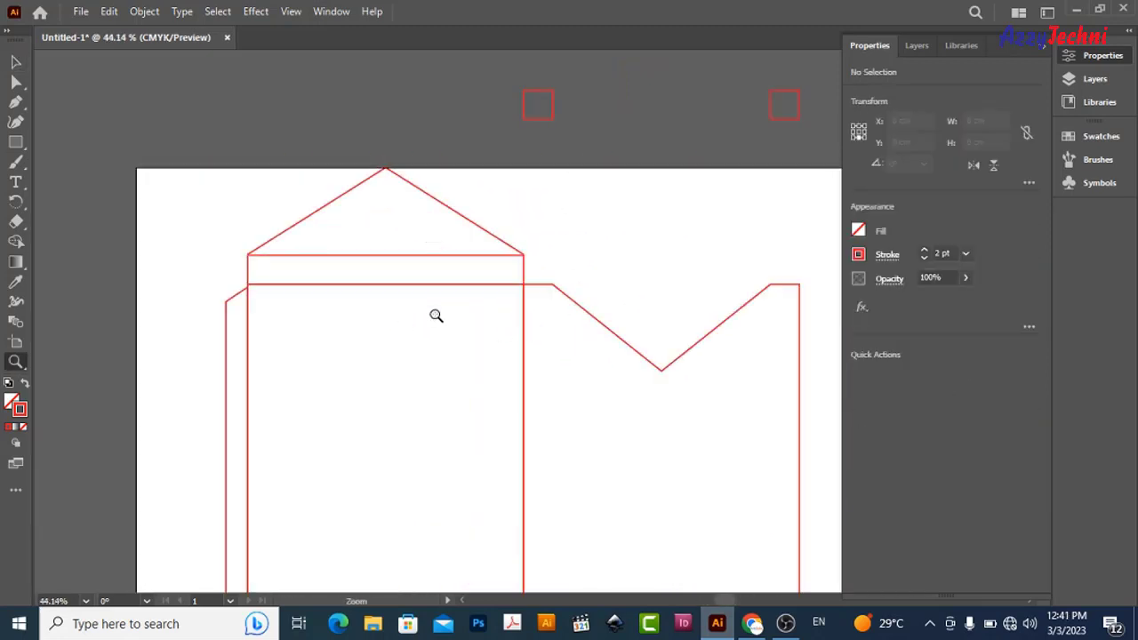
left_click(445, 236)
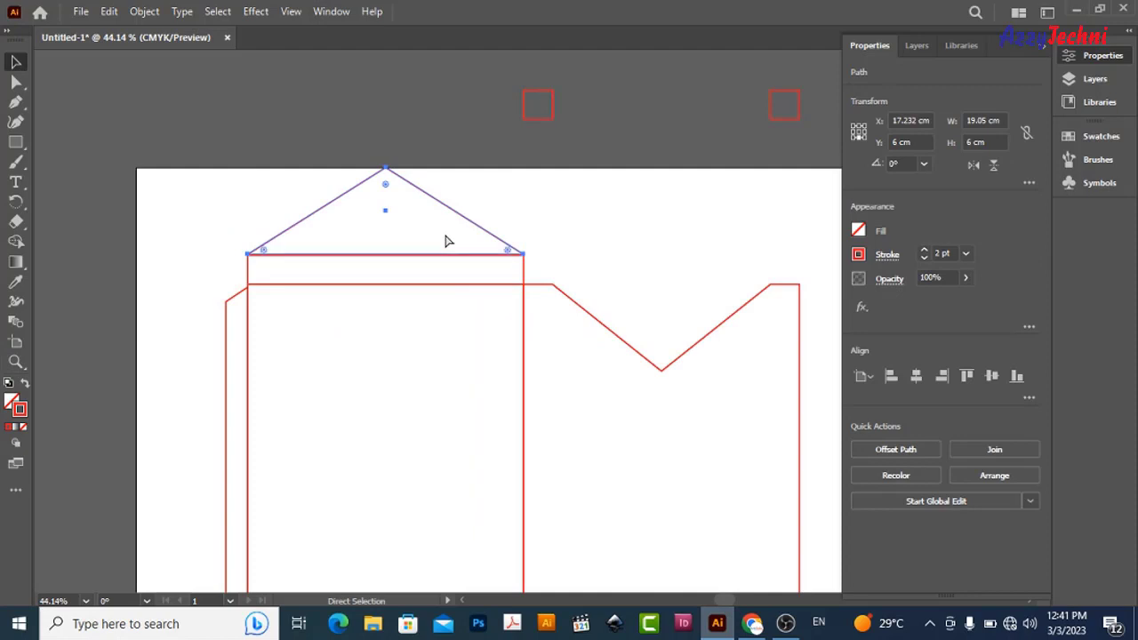
left_click_drag(494, 202, 460, 270)
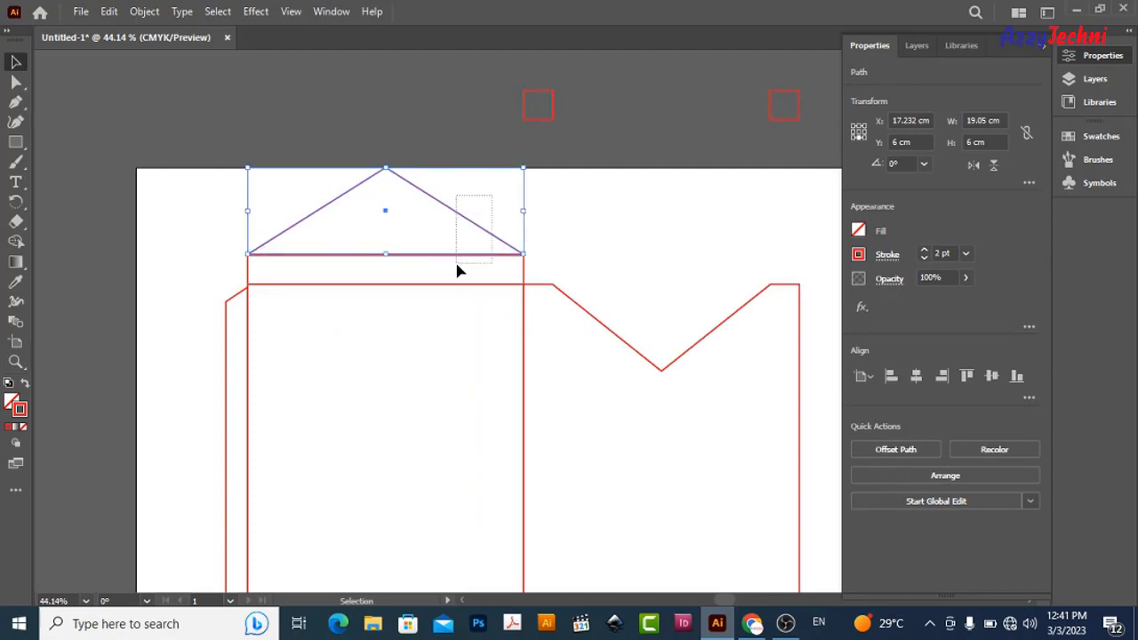
scroll(375, 240, "up", 3)
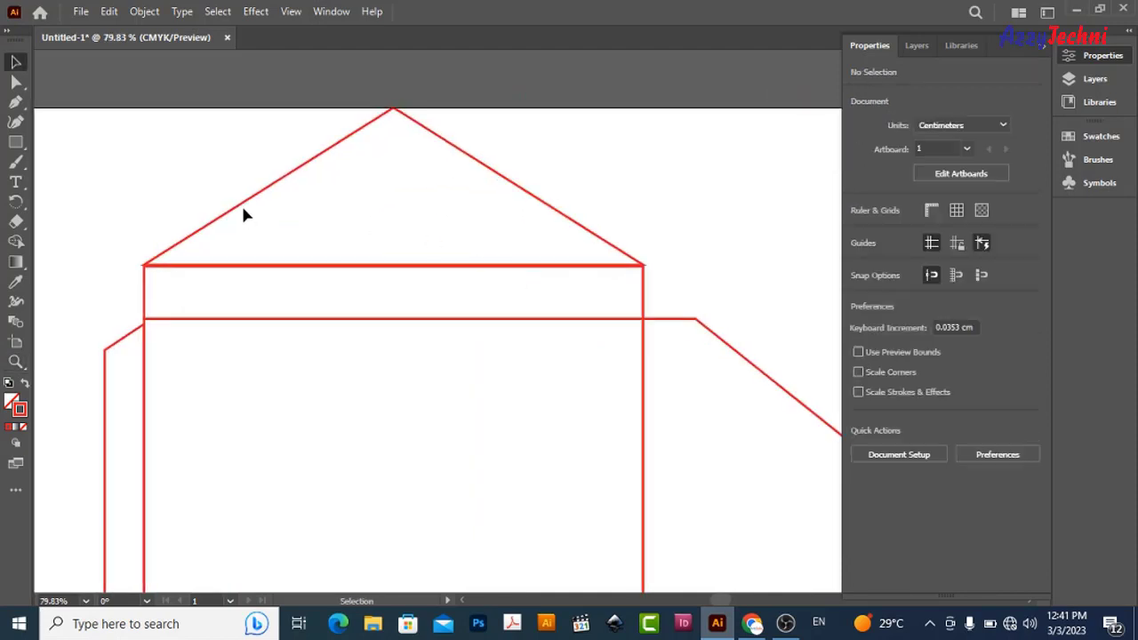
left_click_drag(241, 210, 240, 198)
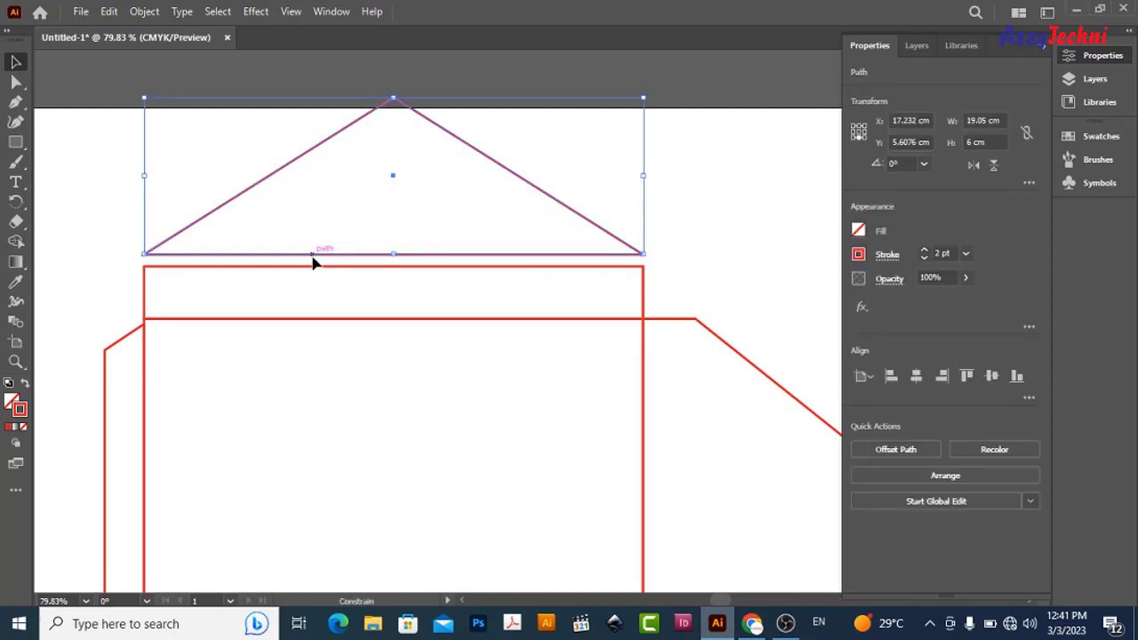
mouse_move(313, 260)
left_mouse_down()
mouse_move(313, 276)
mouse_move(353, 284)
left_mouse_up()
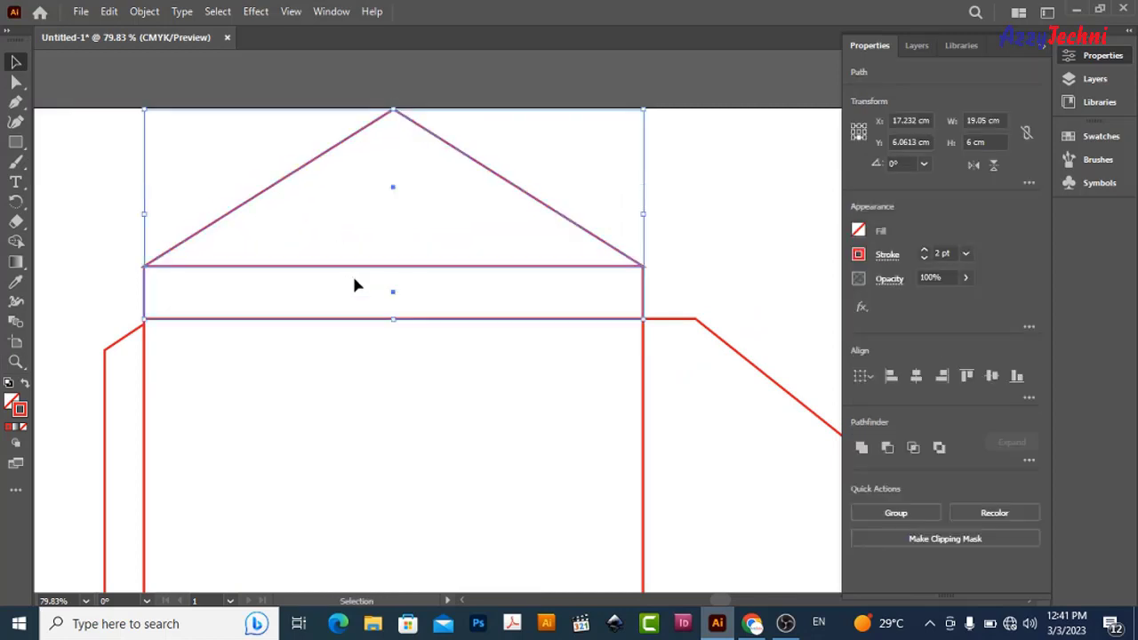
- Unite the triangle and strip into a single pointed flap
left_click(861, 447)
left_click(709, 450)
key("z")
left_click_drag(685, 394, 574, 378)
left_click_drag(498, 254, 452, 242)
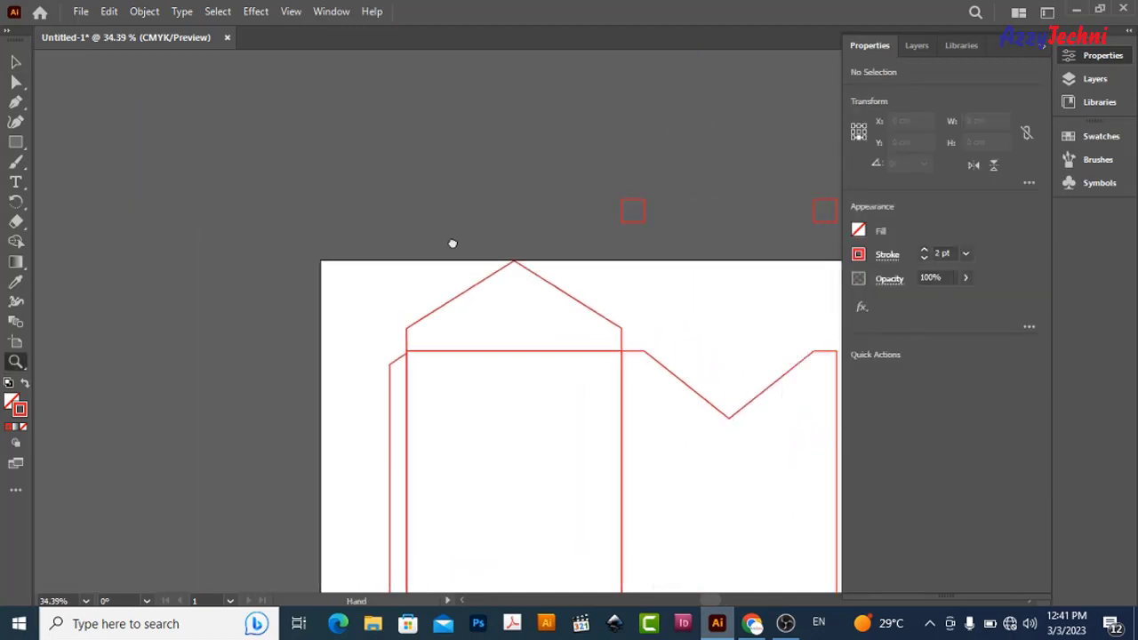
- Move the pointed flap onto the right panel's top and flip it vertically into a V
key("v")
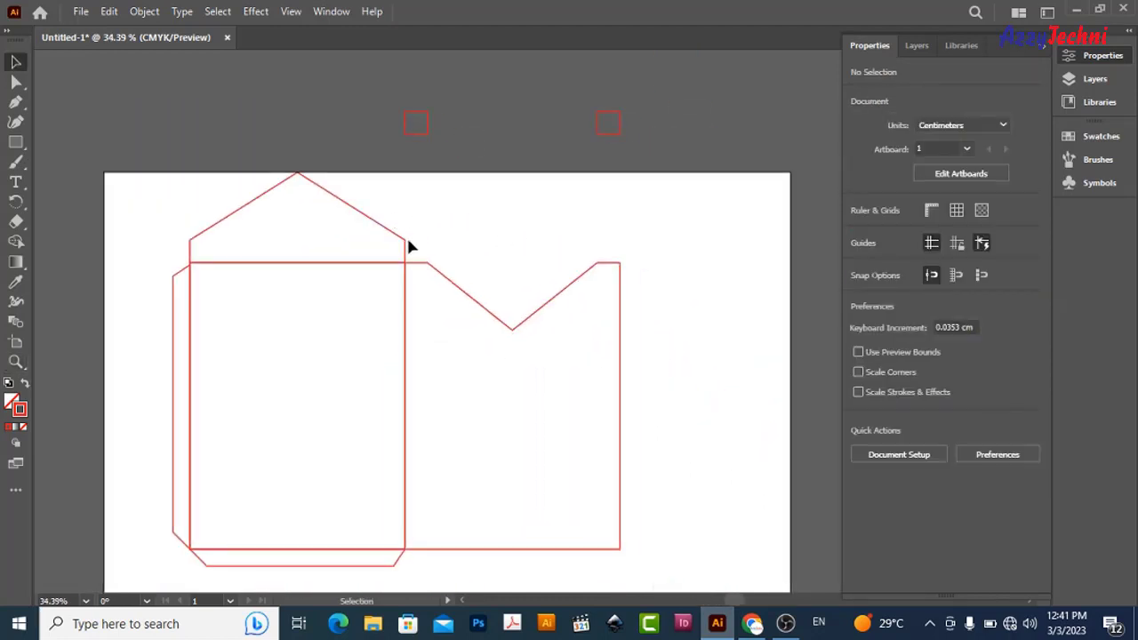
left_click_drag(407, 251, 622, 252)
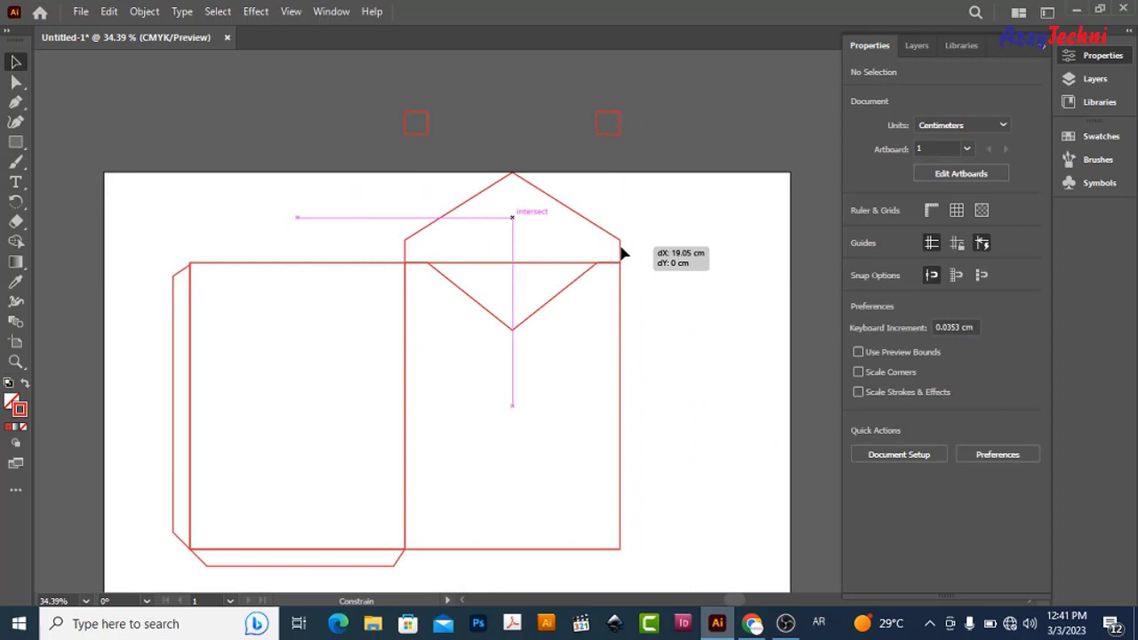
left_click(992, 165)
key("z")
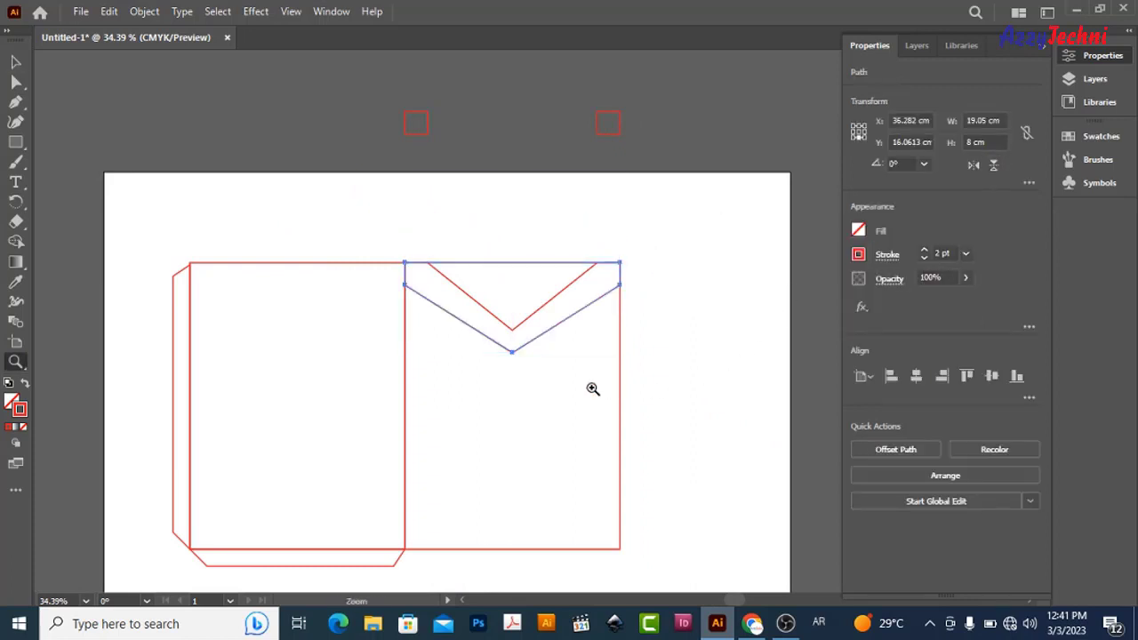
left_click_drag(592, 386, 722, 380)
key("v")
left_click(532, 354)
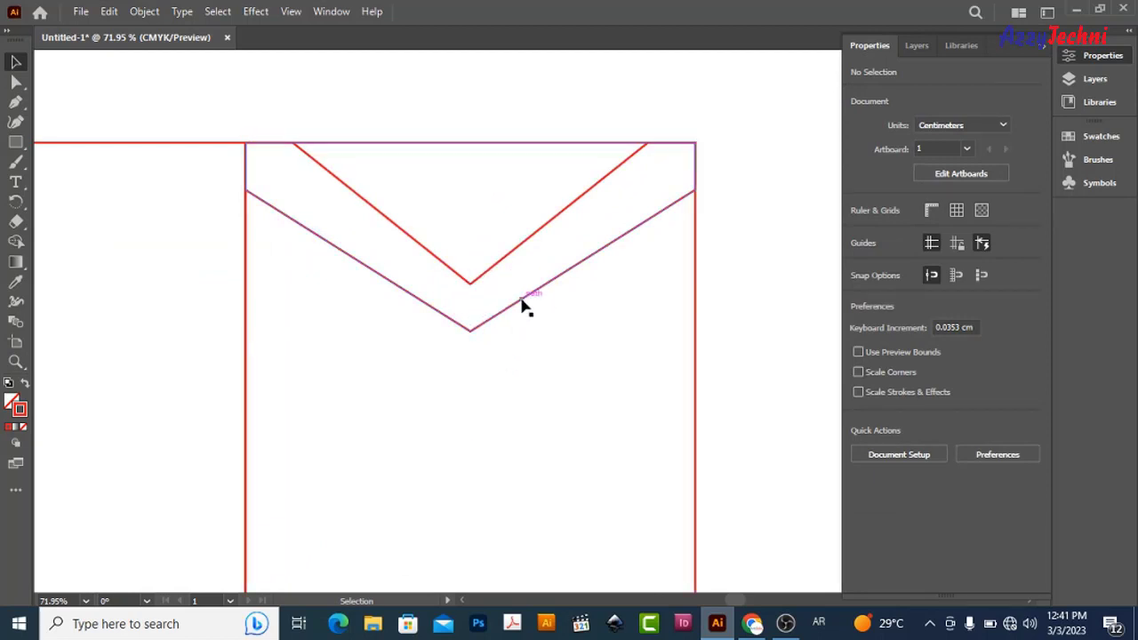
left_click(441, 277, "ctrl")
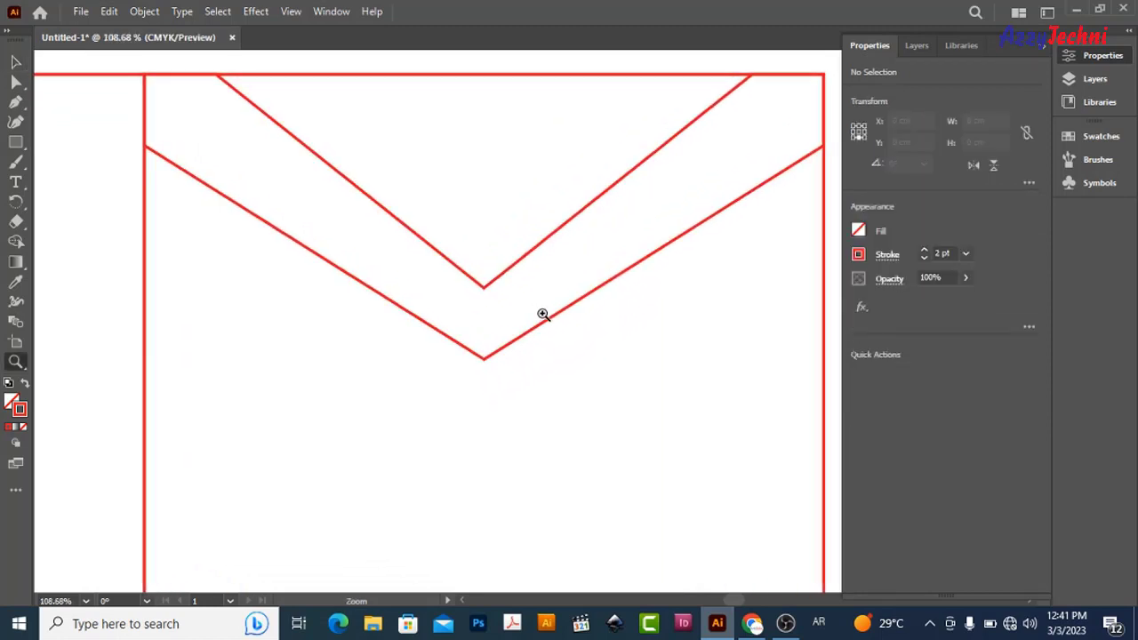
- Isolate the outer V path and select its lower anchor points
left_click(498, 352)
key("a")
left_click_drag(574, 389, 338, 315)
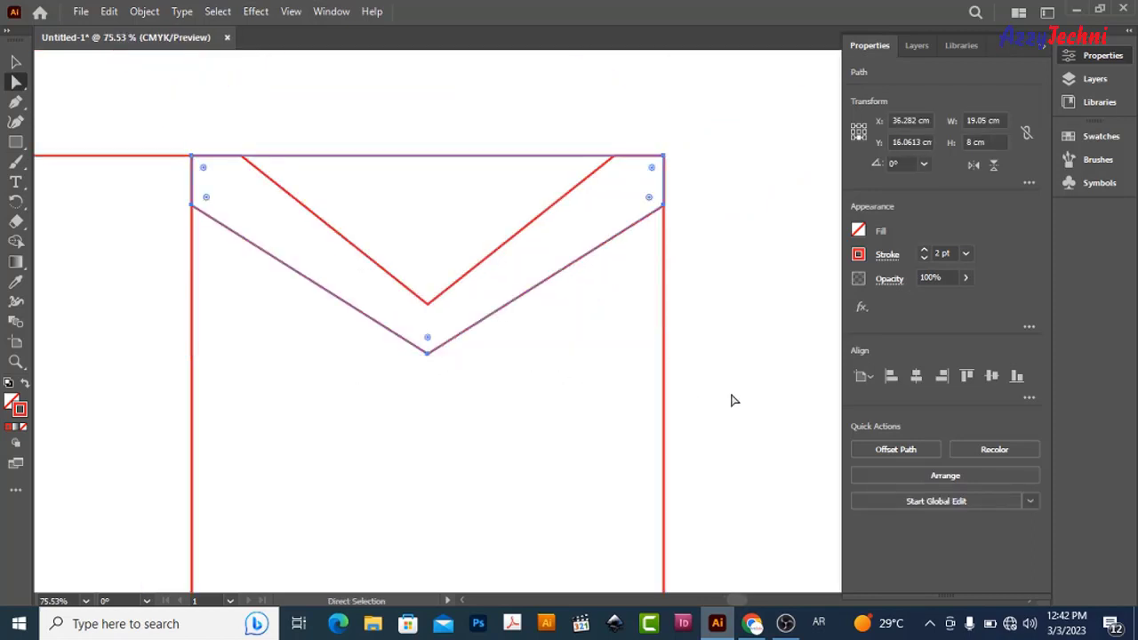
left_click(567, 415)
double_click(508, 302)
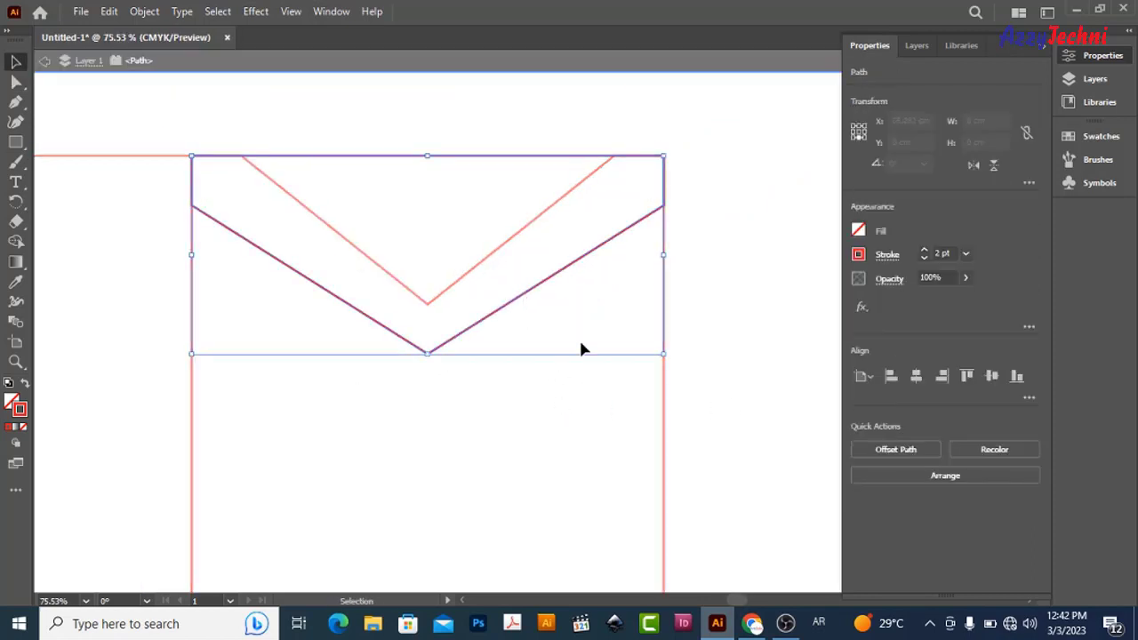
key("a")
left_click_drag(732, 399, 178, 188)
- Move the lower anchors 0 cm horizontally and 1 cm vertically, then undo that move
key("Return")
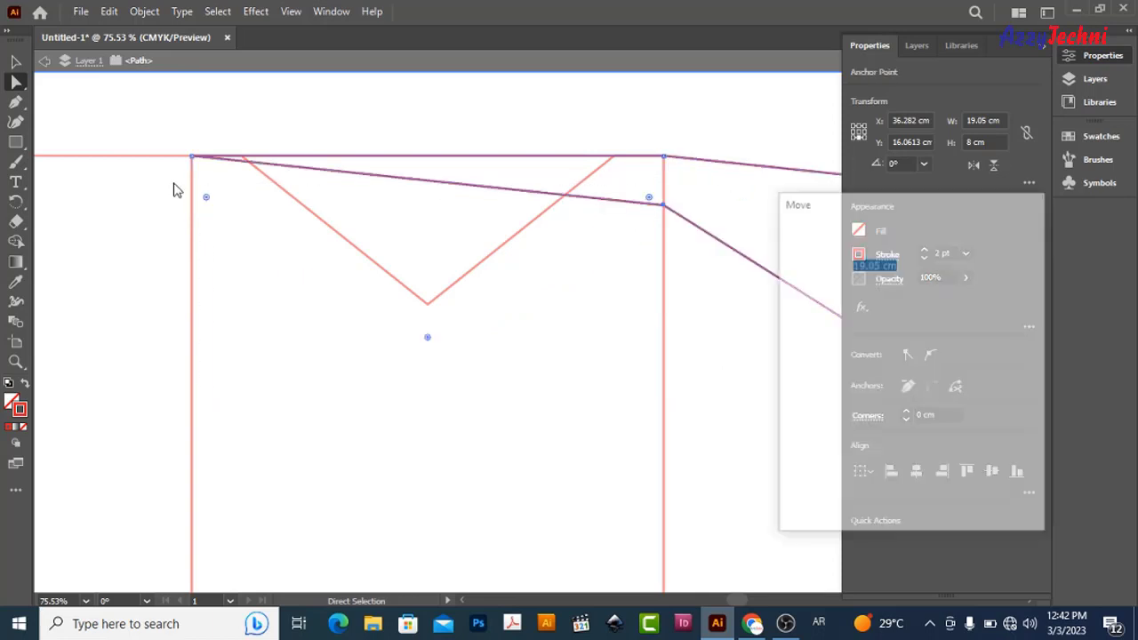
type("0")
key("Tab")
type("1")
key("Return")
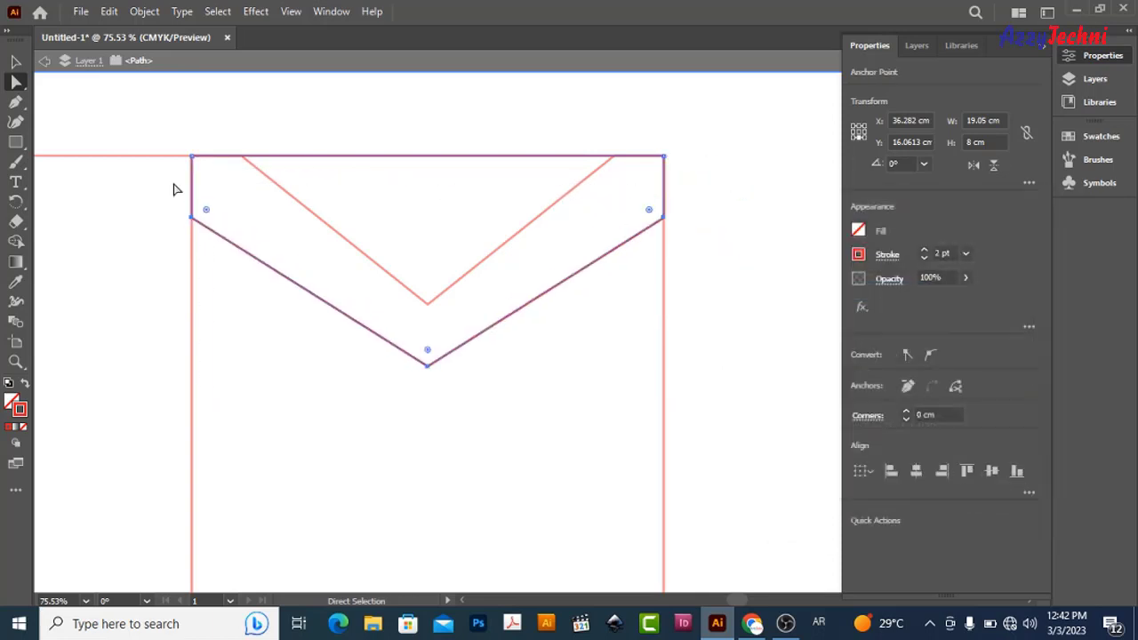
key("ctrl")
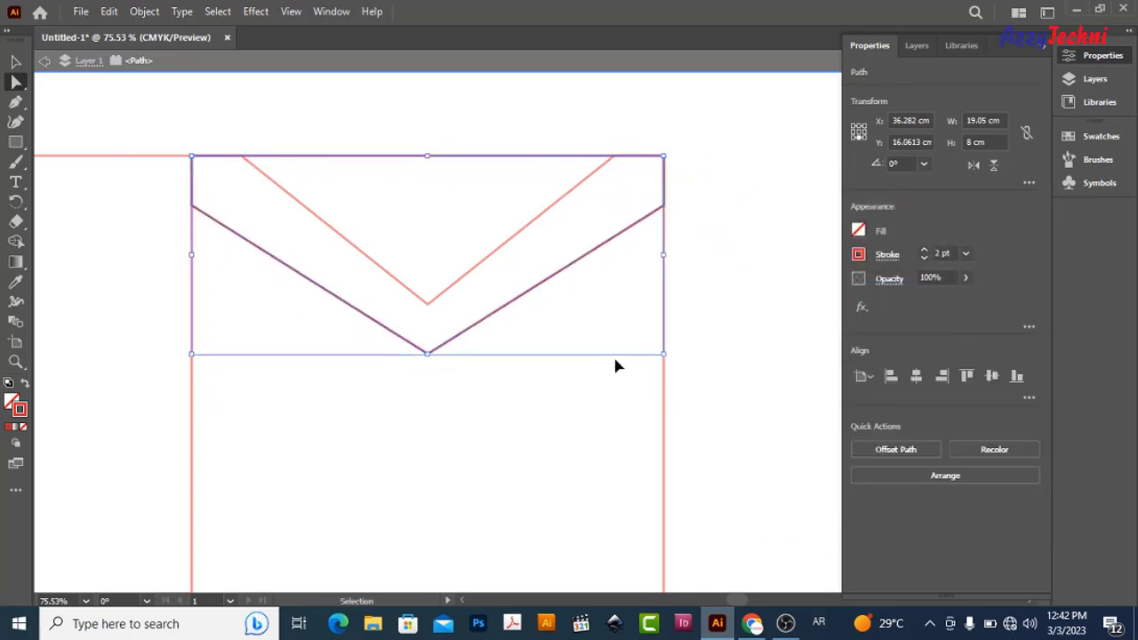
key("ctrl+z")
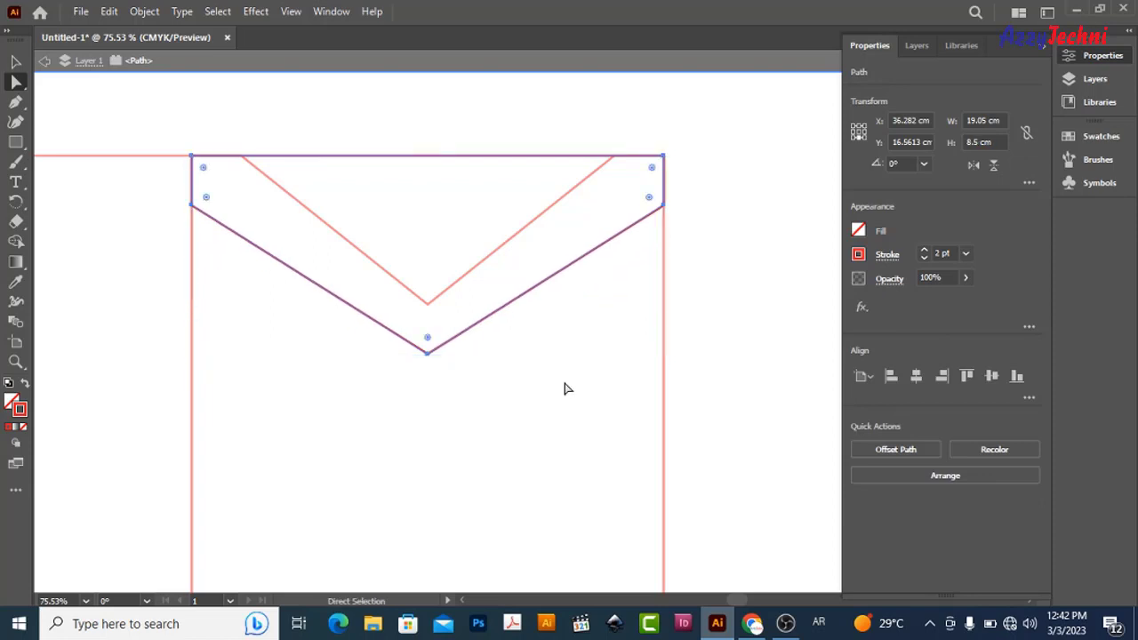
left_click(622, 400, "ctrl")
scroll(444, 434, "down", 3)
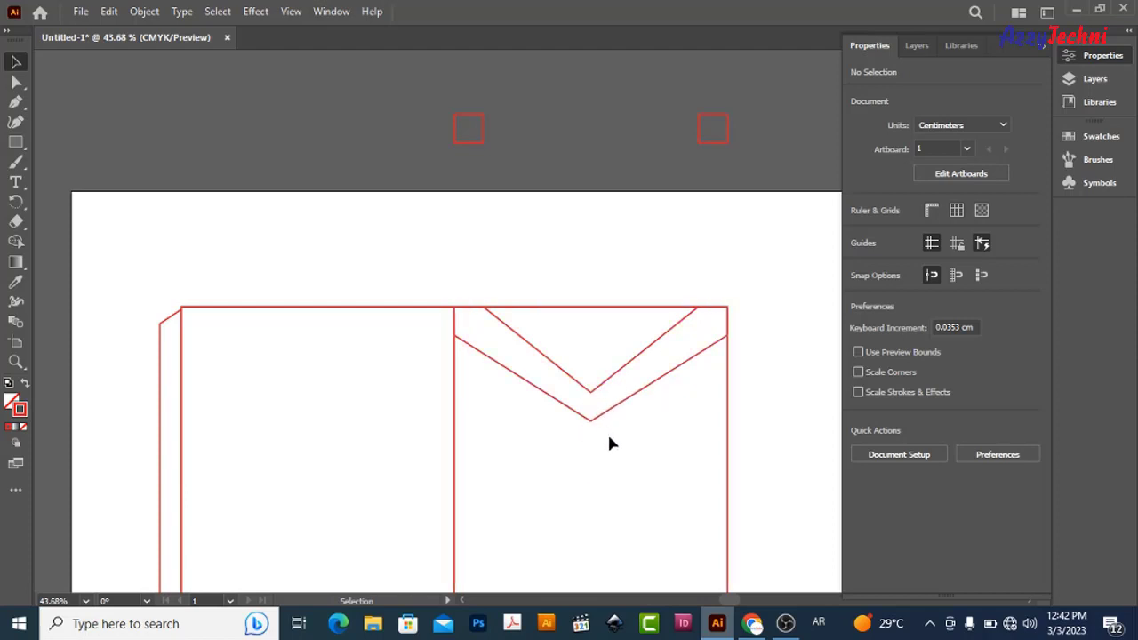
- Bring the V flap back to the left panel and flip it upright
left_click_drag(629, 407, 406, 408)
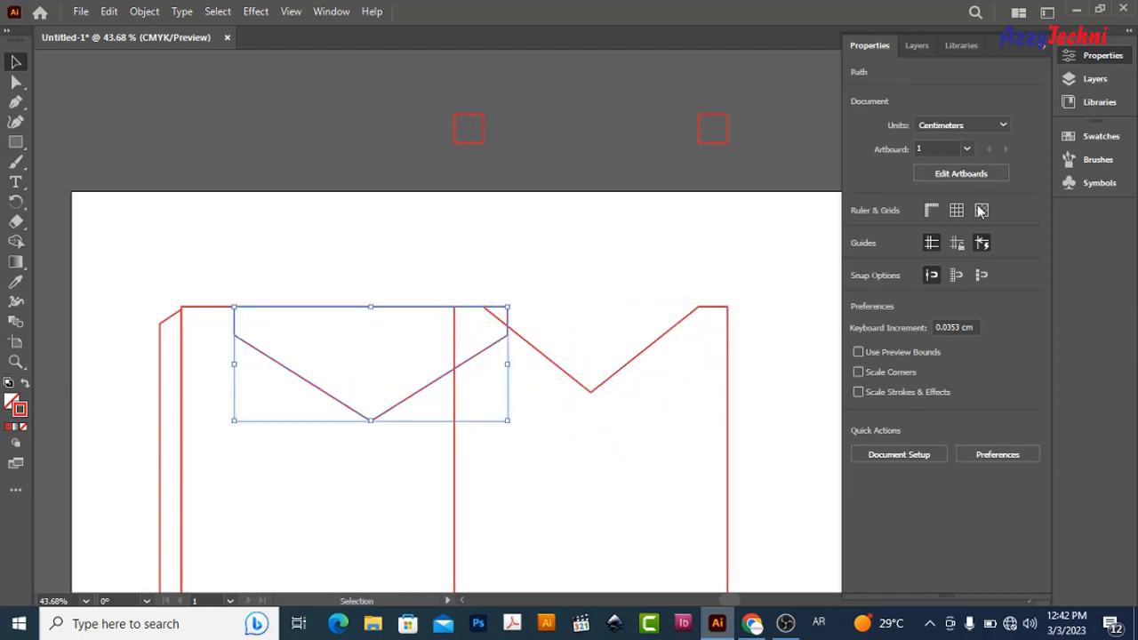
left_click_drag(371, 310, 370, 536)
left_click_drag(413, 455, 360, 224)
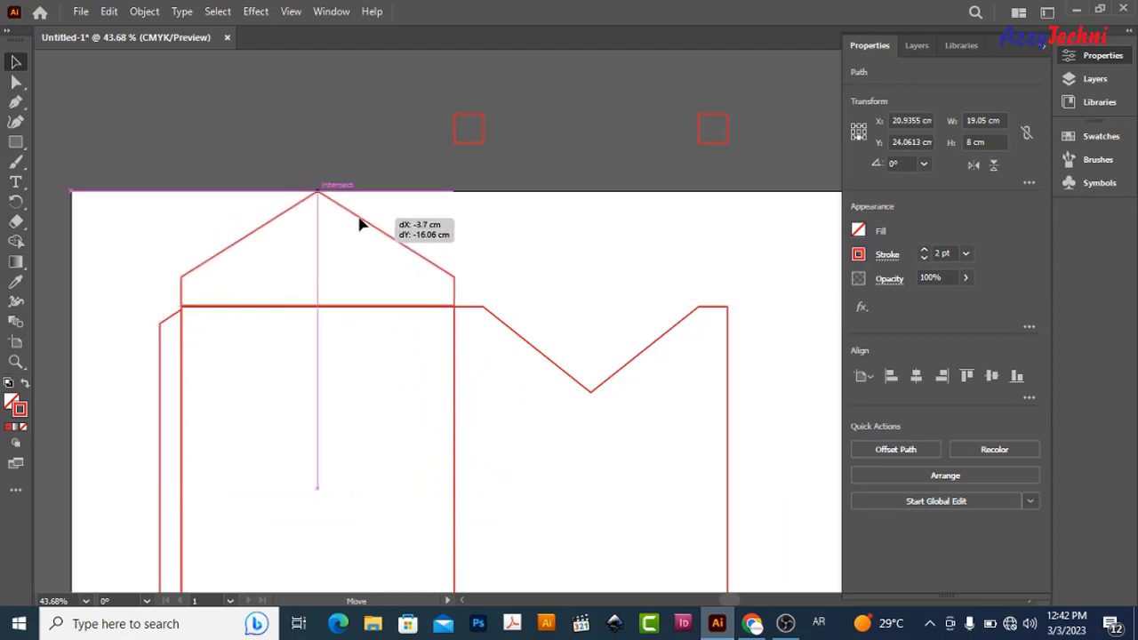
scroll(371, 307, "up", 3)
scroll(414, 317, "up", 2)
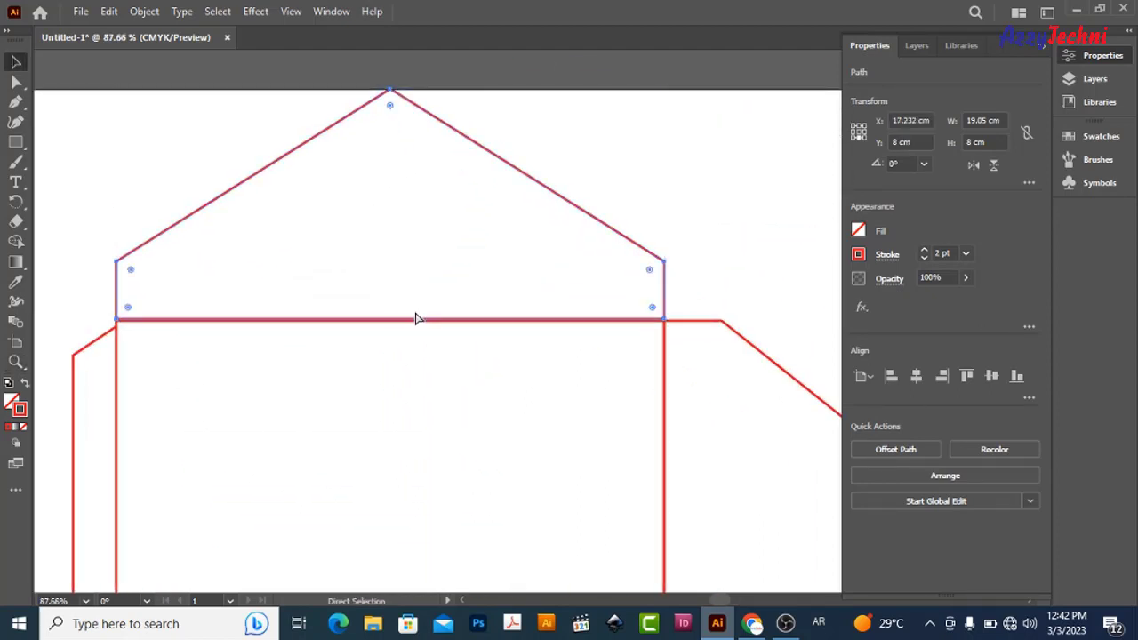
- In Outline view, align the flap's bottom edge exactly with the left panel's top edge
key("ctrl+y")
left_click_drag(112, 254, 383, 358)
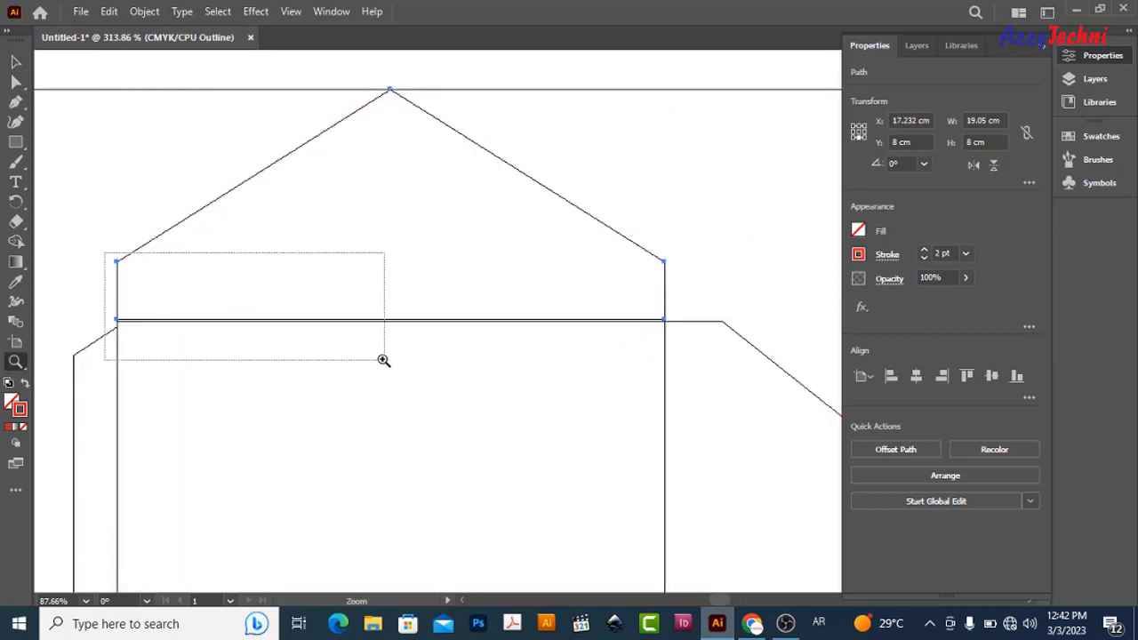
left_click_drag(175, 367, 175, 375)
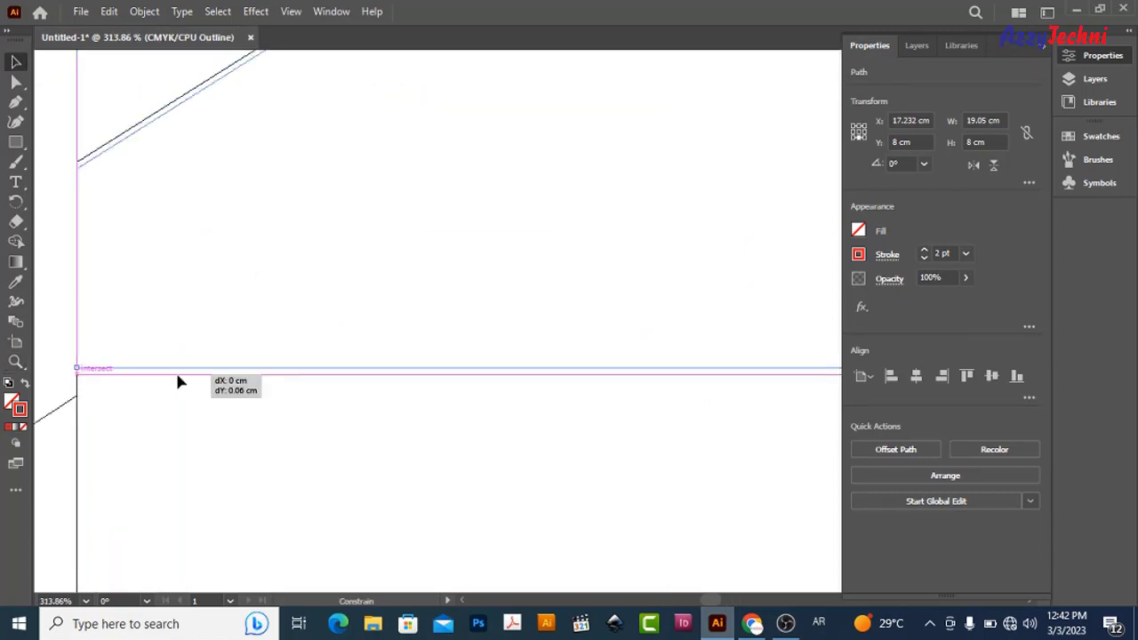
left_click(421, 272)
key("ctrl+minus")
key("ctrl+minus")
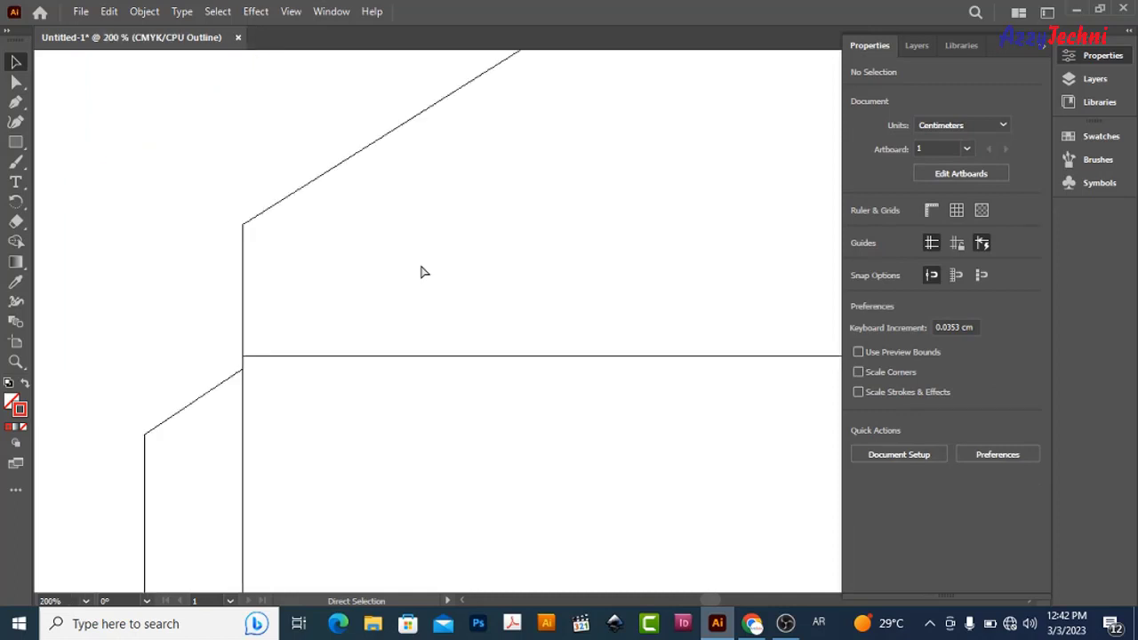
key("ctrl+minus")
key("ctrl+minus")
key("ctrl+minus")
key("ctrl+minus")
key("ctrl+minus")
key("ctrl+minus")
left_click_drag(492, 252, 369, 225)
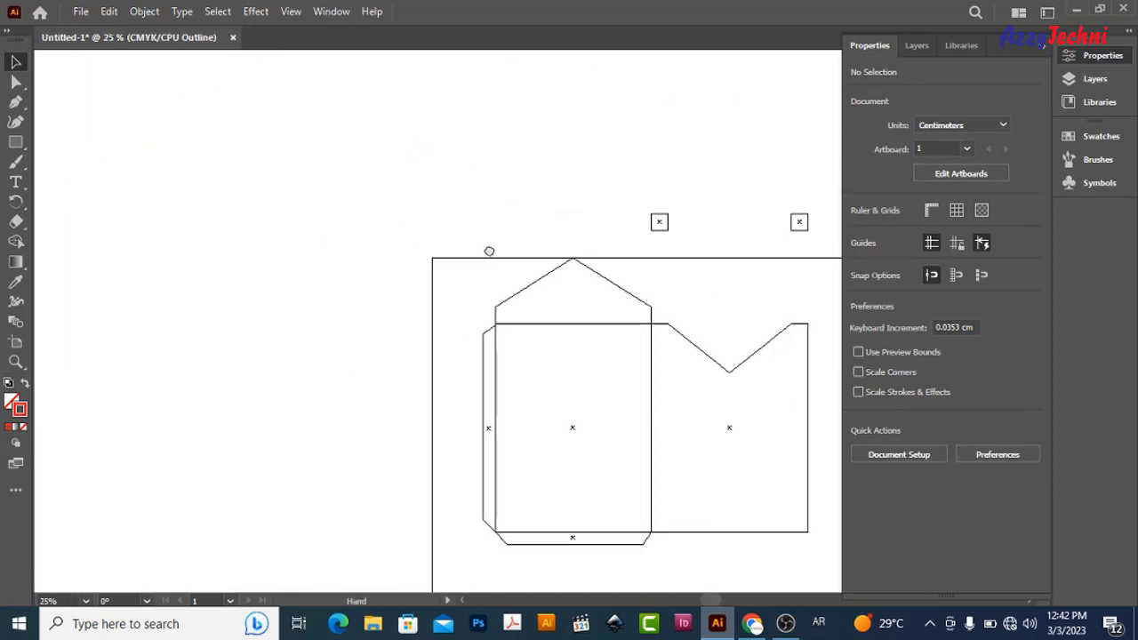
- Return to Preview and delete the stray rectangle above the artboard
key("ctrl+y")
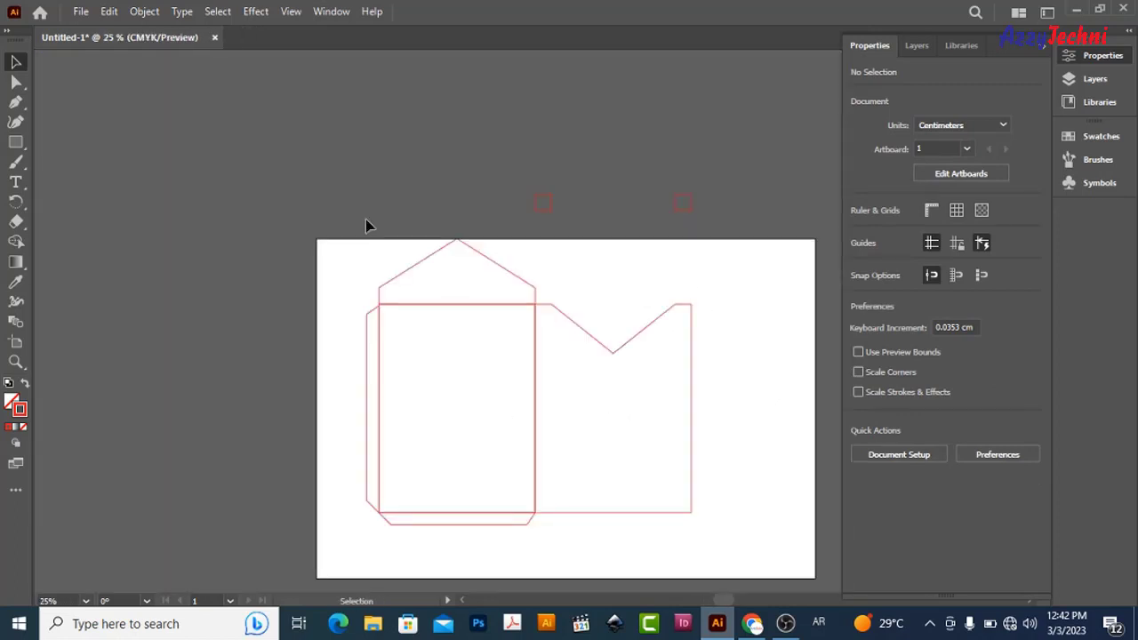
left_click_drag(710, 212, 711, 210)
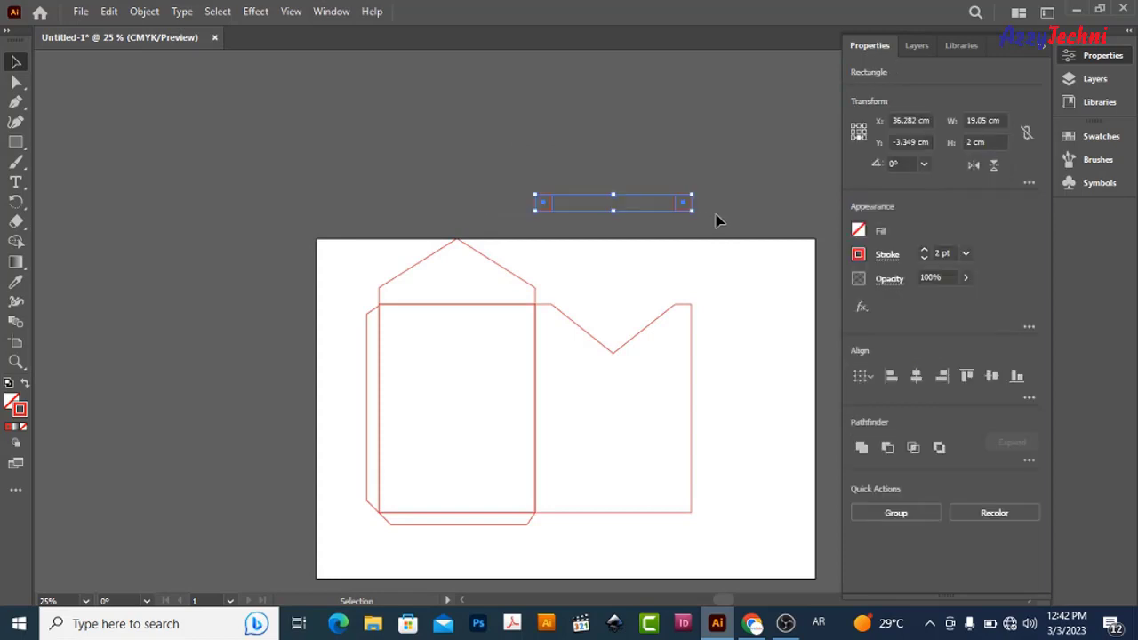
key("Delete")
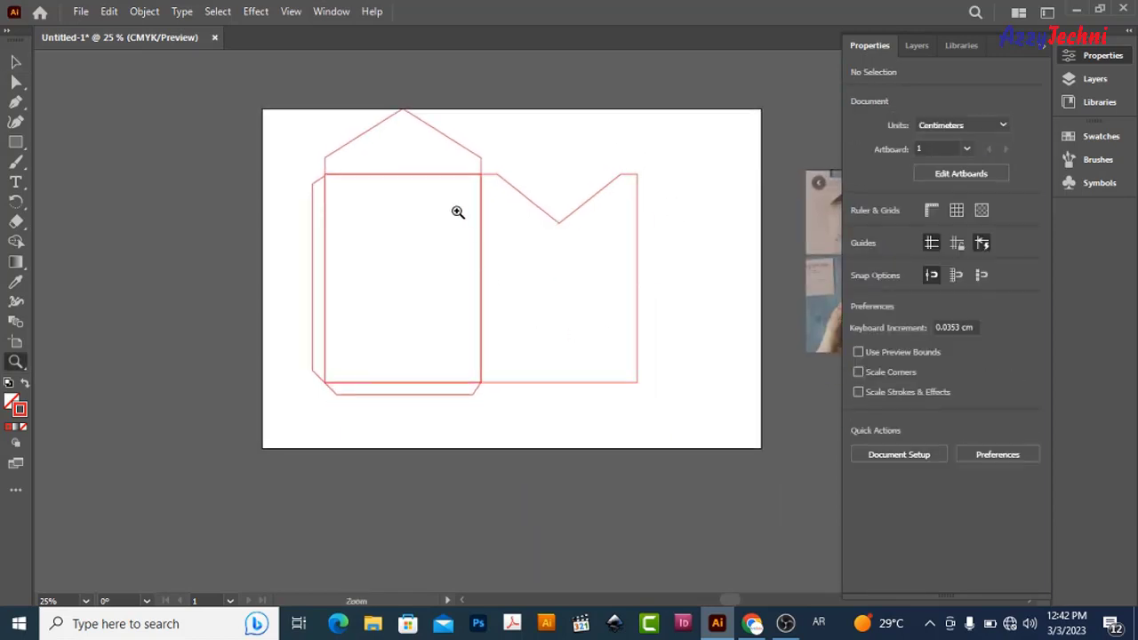
left_click_drag(457, 211, 501, 213)
- Select the dieline paths, unite them into one outline, then undo the merge
key("a")
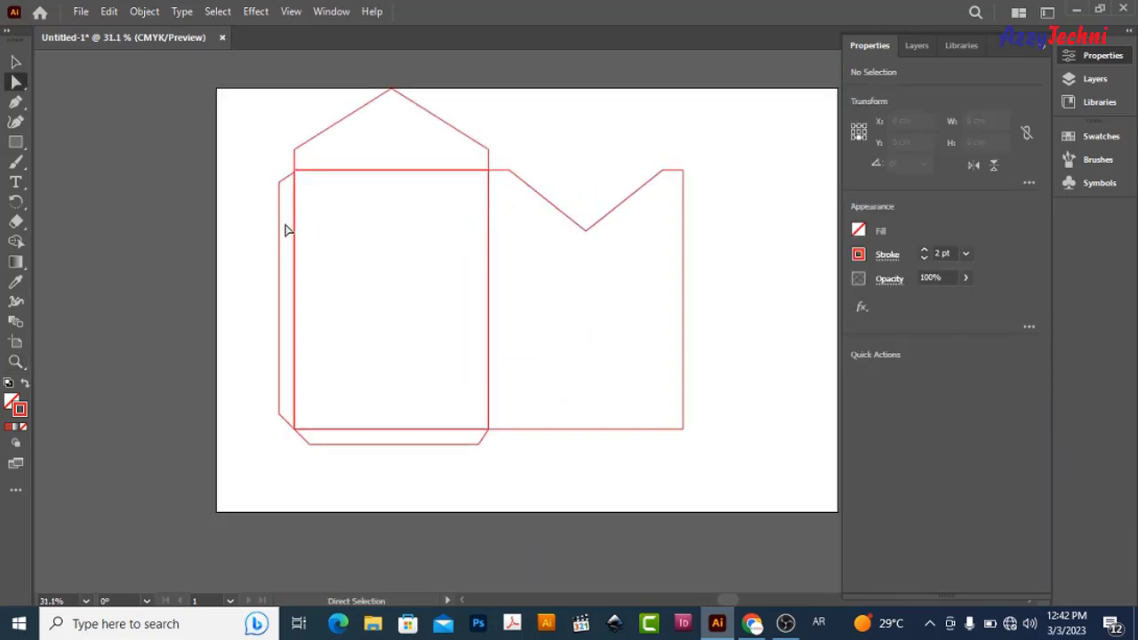
left_click_drag(285, 219, 518, 241)
left_click_drag(456, 157, 471, 441)
key("ctrl+a")
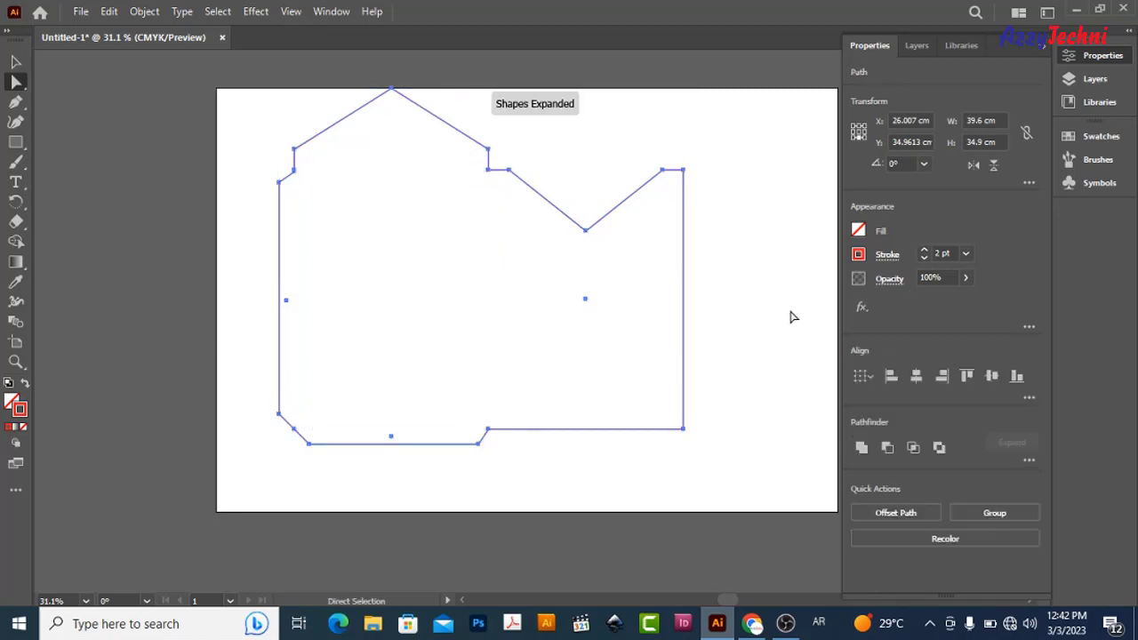
left_click(790, 313)
key("ctrl+z")
- Delete the stray vertical line and the faint leftover vertical line inside the left panel
left_click_drag(489, 294, 546, 309)
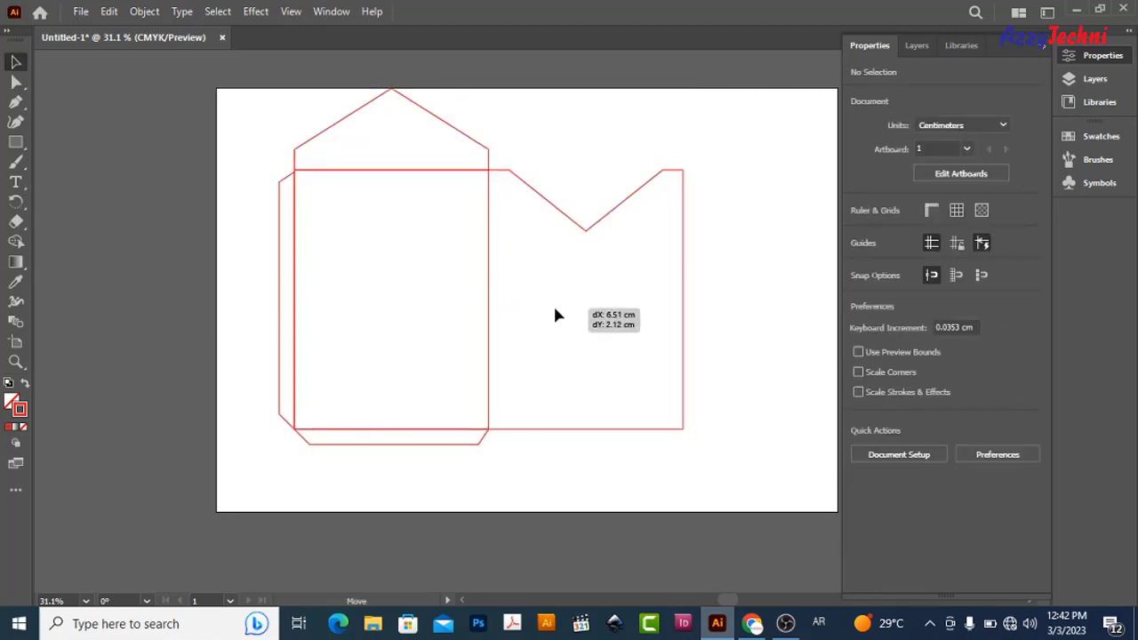
key("Delete")
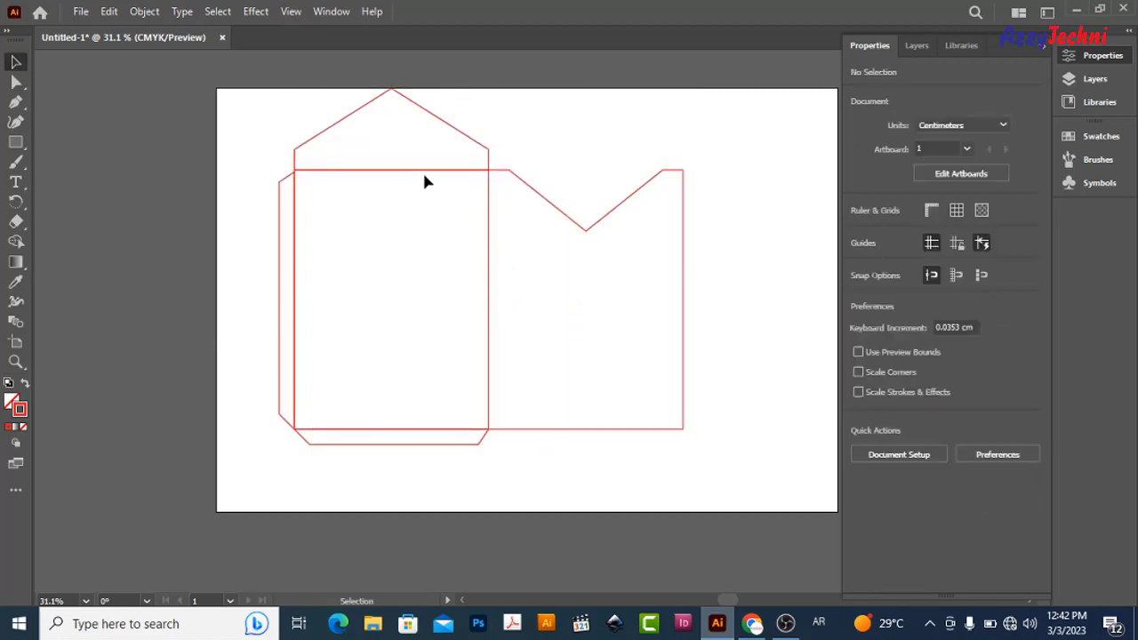
left_click_drag(300, 246, 399, 383)
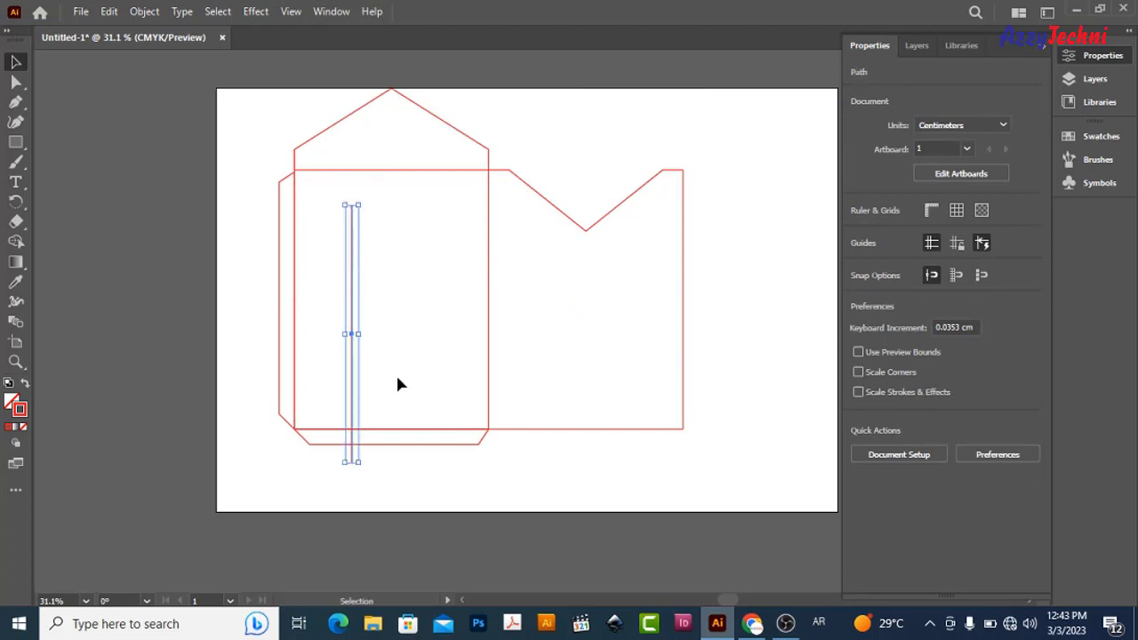
key("Delete")
left_click_drag(397, 432, 426, 372)
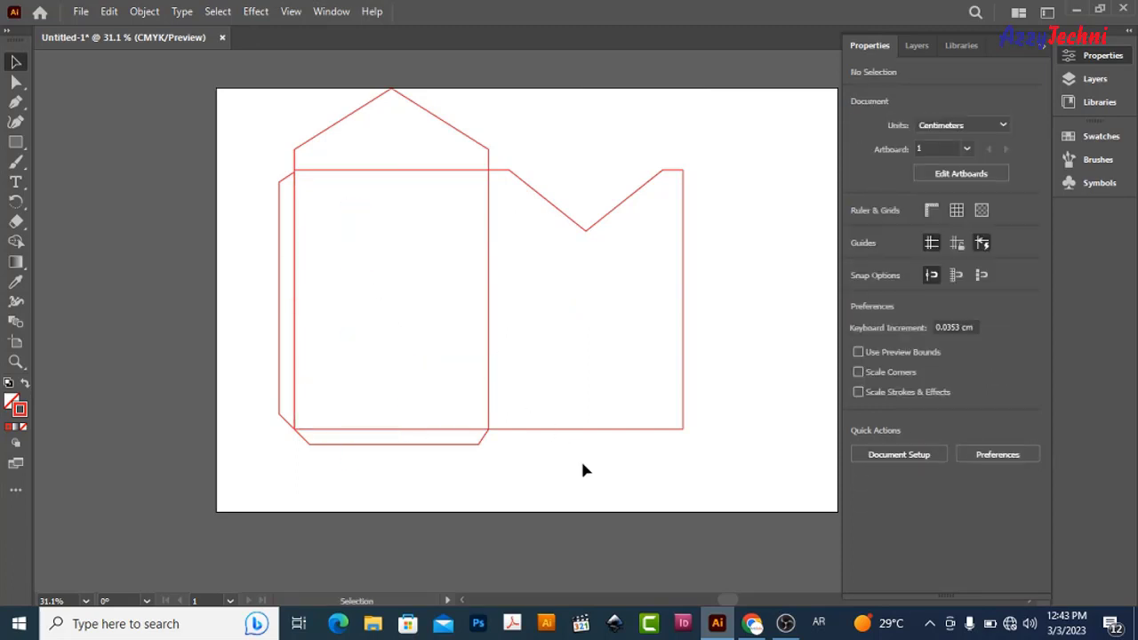
- Undo the last four edits and zoom out to the whole artboard
scroll(595, 418, "up", 1)
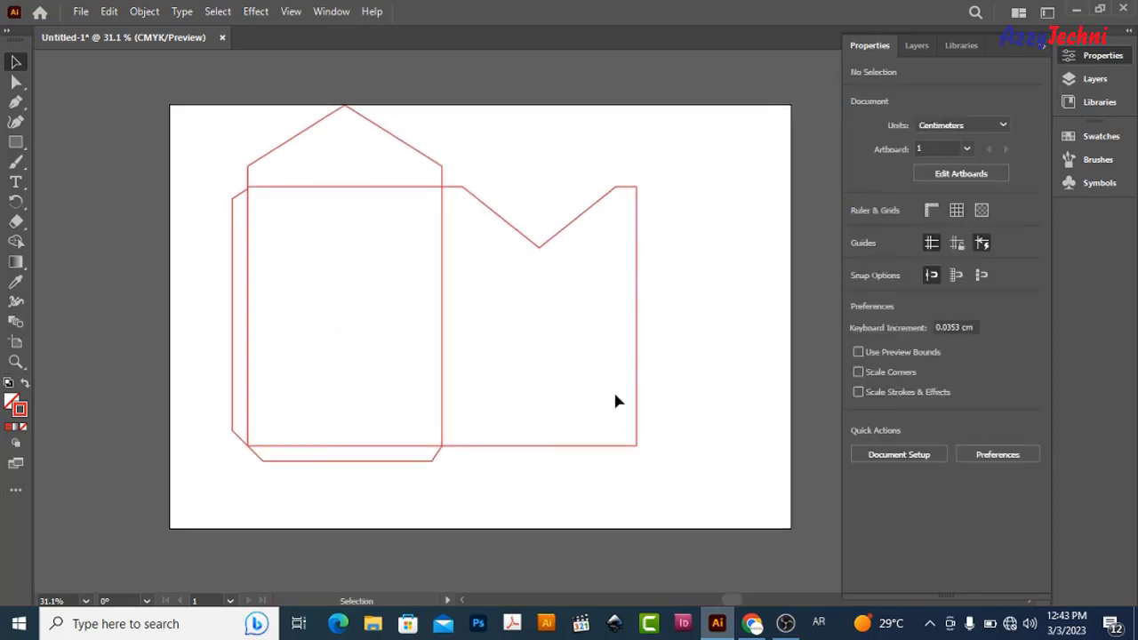
key("ctrl+z")
key("ctrl+z")
key("ctrl+z")
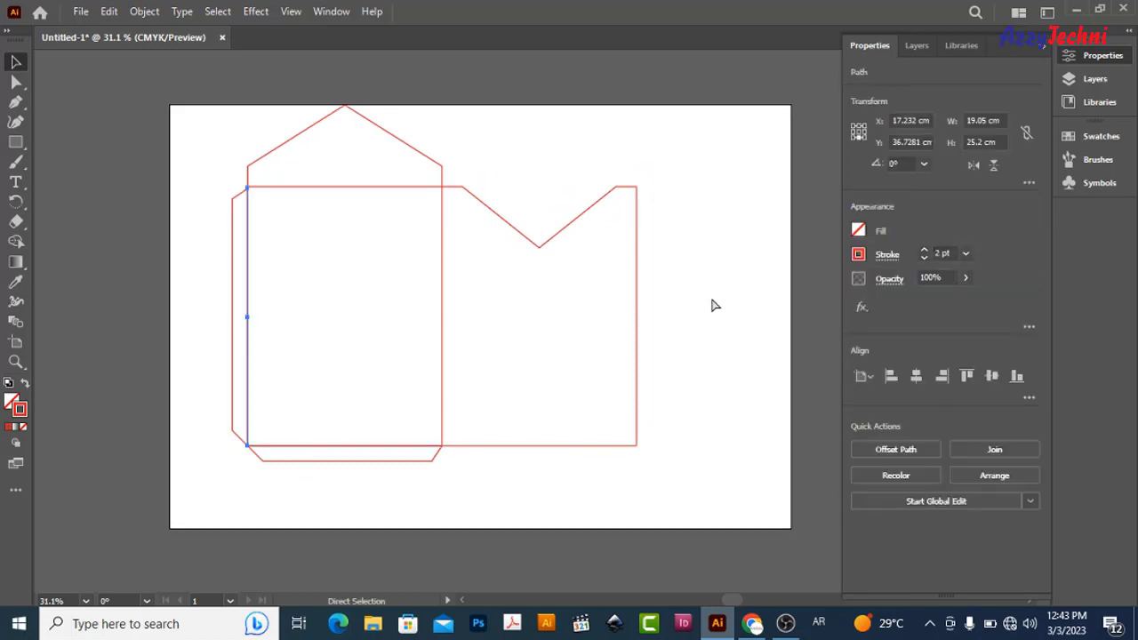
key("ctrl+z")
key("ctrl+z")
key("ctrl+z")
key("ctrl+z")
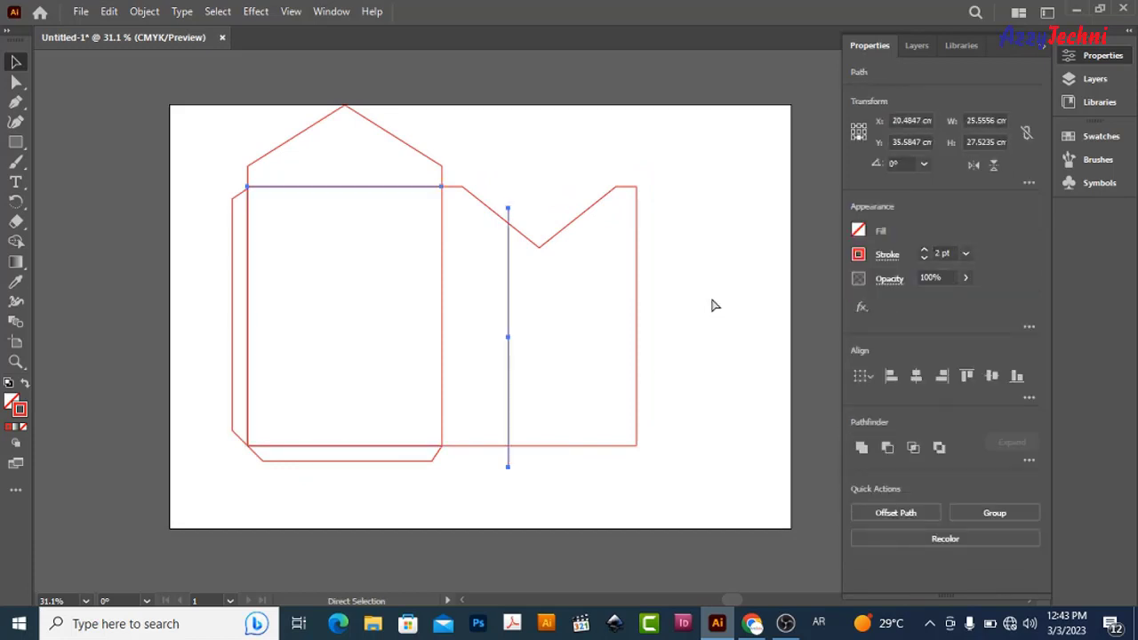
key("ctrl+z")
key("ctrl+z")
key("ctrl+z")
key("ctrl+z")
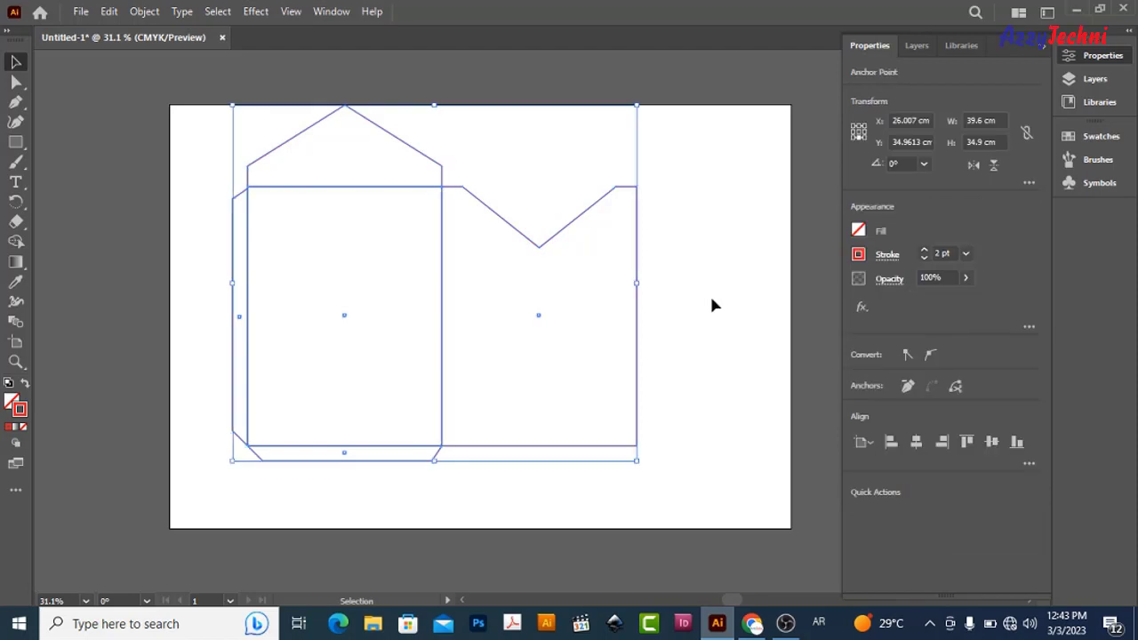
key("ctrl+z")
key("z")
mouse_move(726, 353)
left_mouse_down()
mouse_move(666, 322)
mouse_move(631, 327)
mouse_move(691, 338)
mouse_move(582, 309)
left_mouse_up()
- Raise the bottom flap so it sits inside the front panel
key("v")
left_click_drag(675, 320, 560, 261)
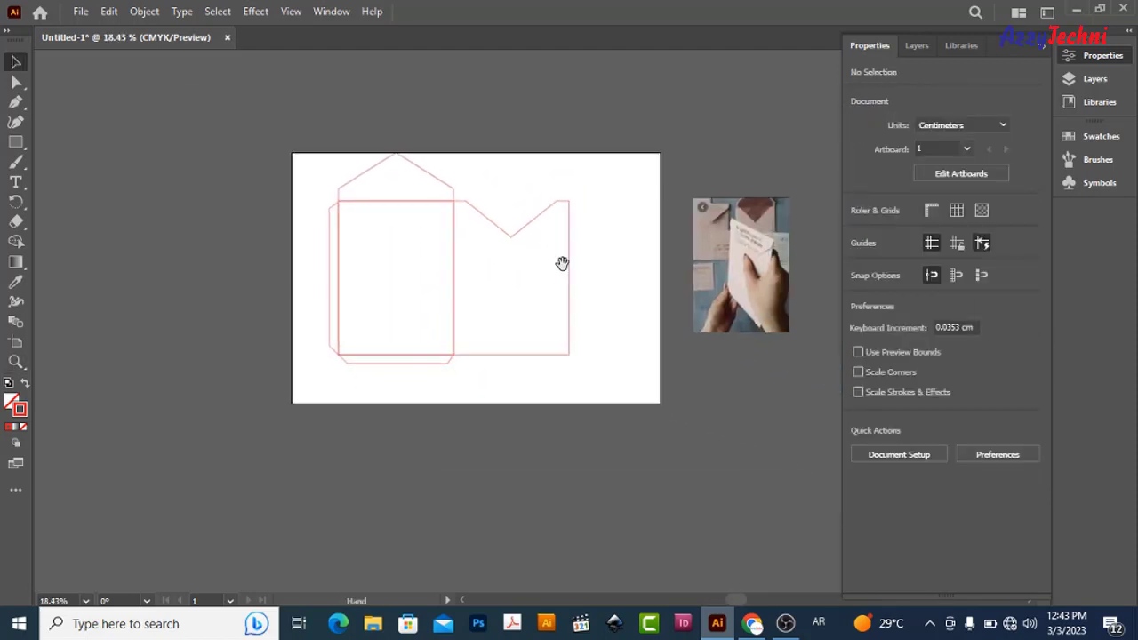
left_click(528, 282, "ctrl")
mouse_move(302, 435)
left_mouse_down()
mouse_move(374, 411)
mouse_move(385, 427)
mouse_move(333, 432)
left_mouse_up()
left_click_drag(399, 412, 400, 364)
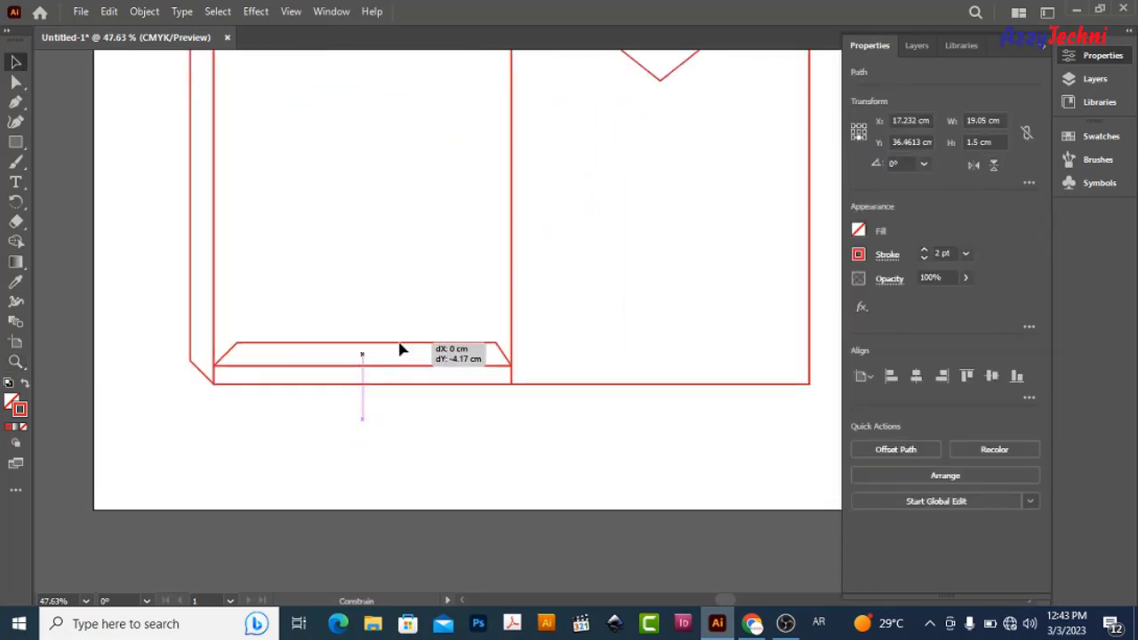
scroll(414, 353, "up", 3)
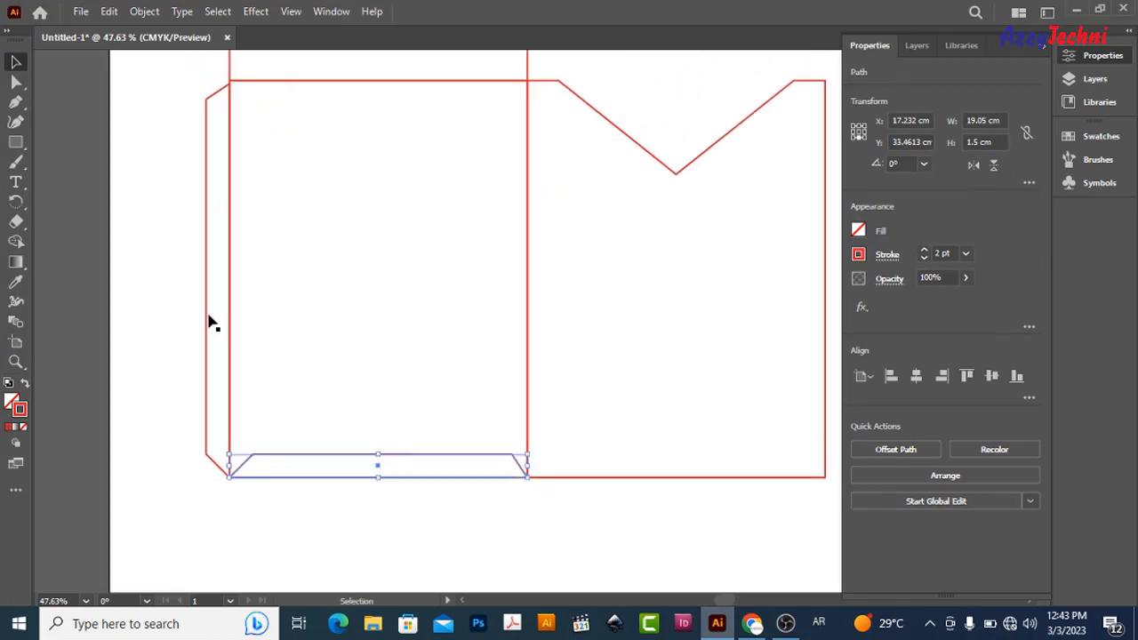
- Mirror the left side flap horizontally and shift it 1.5 cm right inside the front panel
left_click(207, 315)
left_click(973, 166)
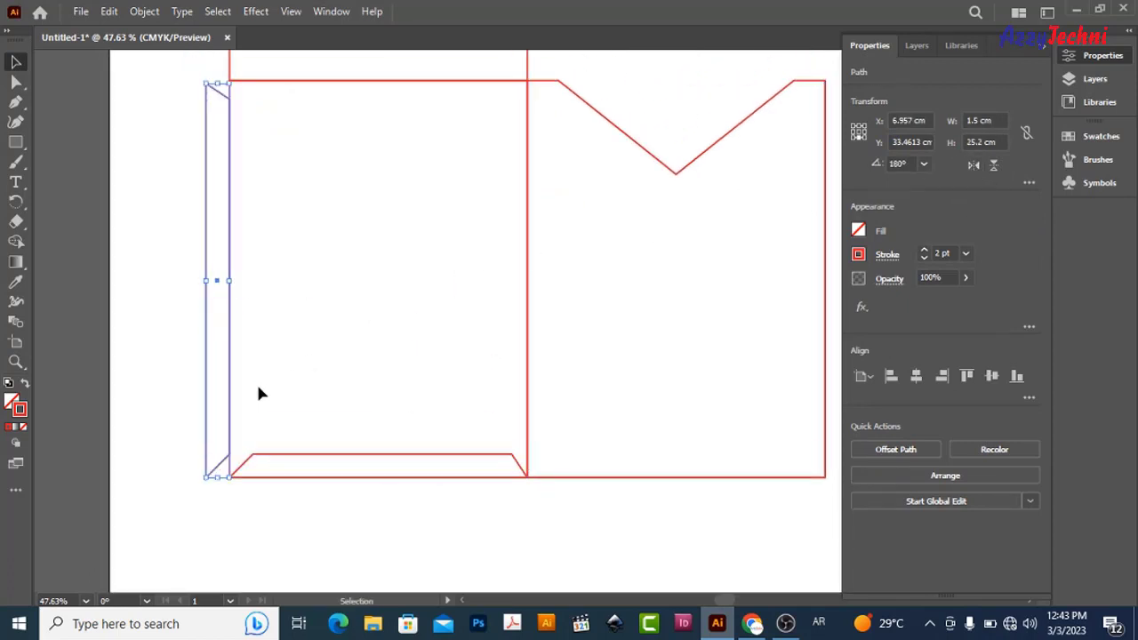
left_click_drag(205, 376, 233, 377)
key("z")
mouse_move(300, 483)
left_mouse_down()
mouse_move(385, 498)
mouse_move(386, 478)
mouse_move(295, 457)
mouse_move(275, 419)
left_mouse_up()
- Move the V-notch panel 19.05 cm left onto the front panel and swap its red stroke to fill
key("v")
left_click_drag(558, 210, 606, 271)
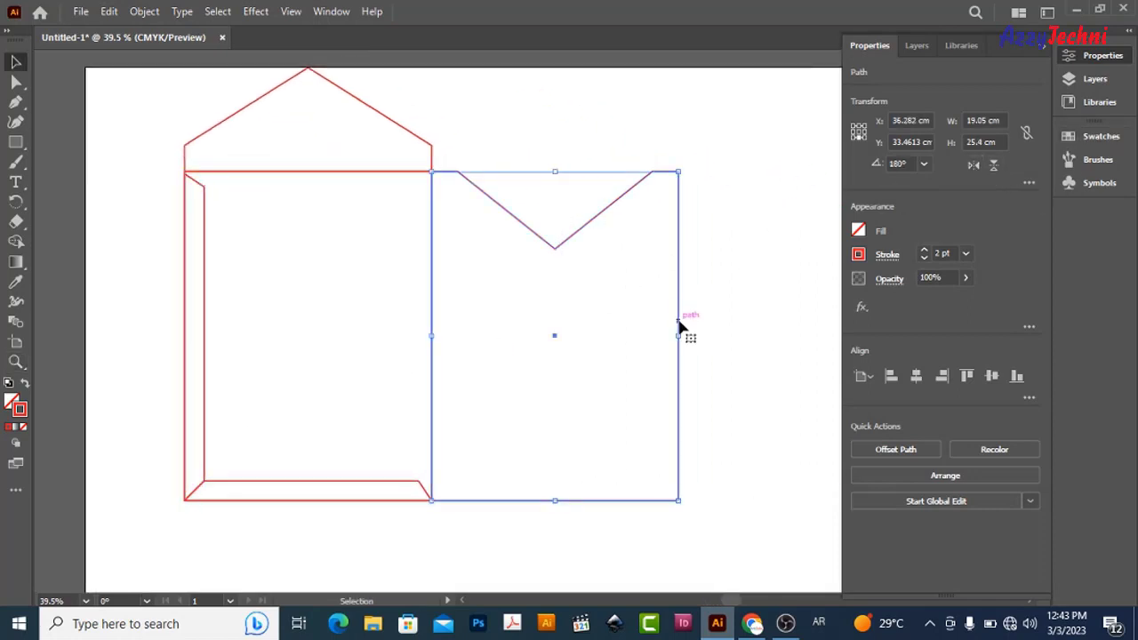
left_click_drag(678, 328, 436, 327)
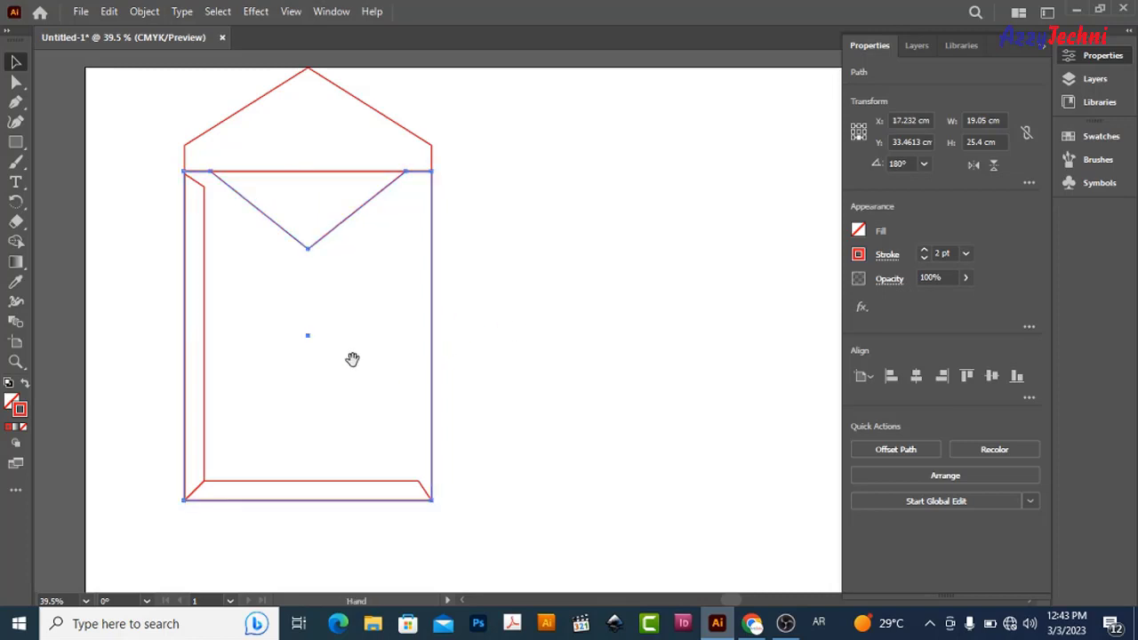
left_click_drag(353, 358, 387, 355)
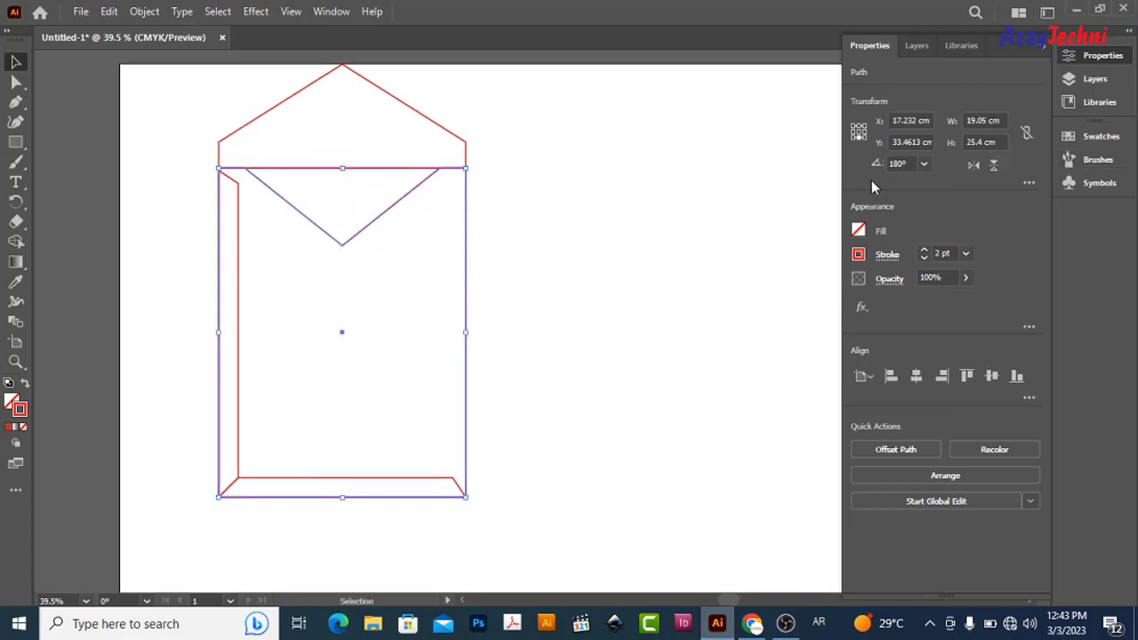
key("shift+x")
left_click(543, 234)
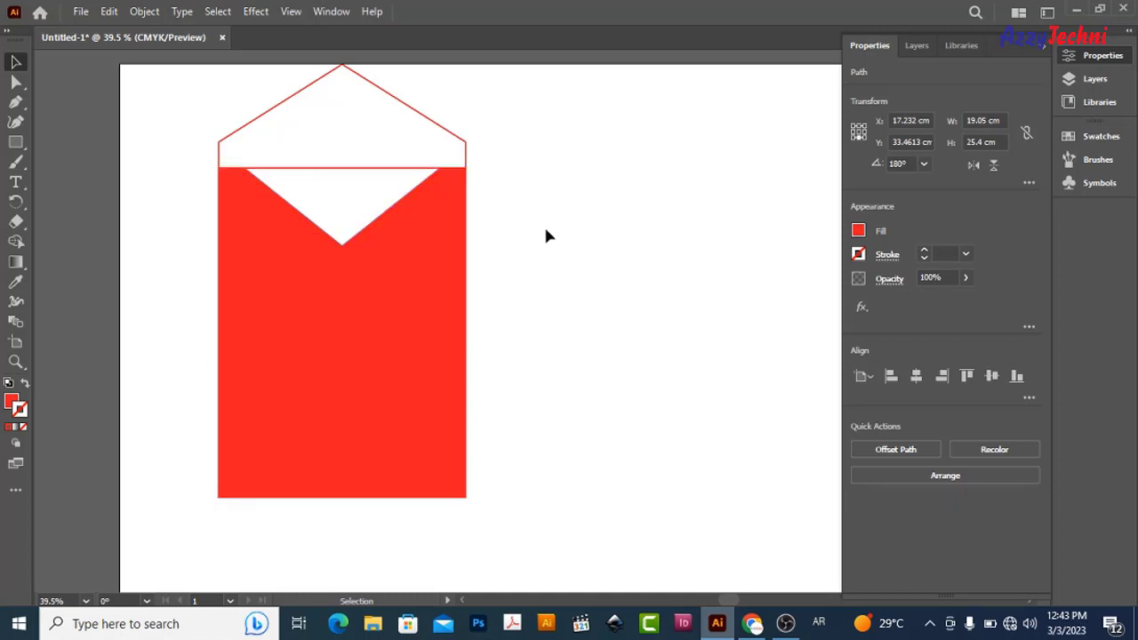
- Swap the top flap's red outline to a solid red fill
left_click_drag(543, 234, 619, 236)
key("z")
scroll(434, 127, "up", 2)
scroll(560, 183, "up", 1)
key("v")
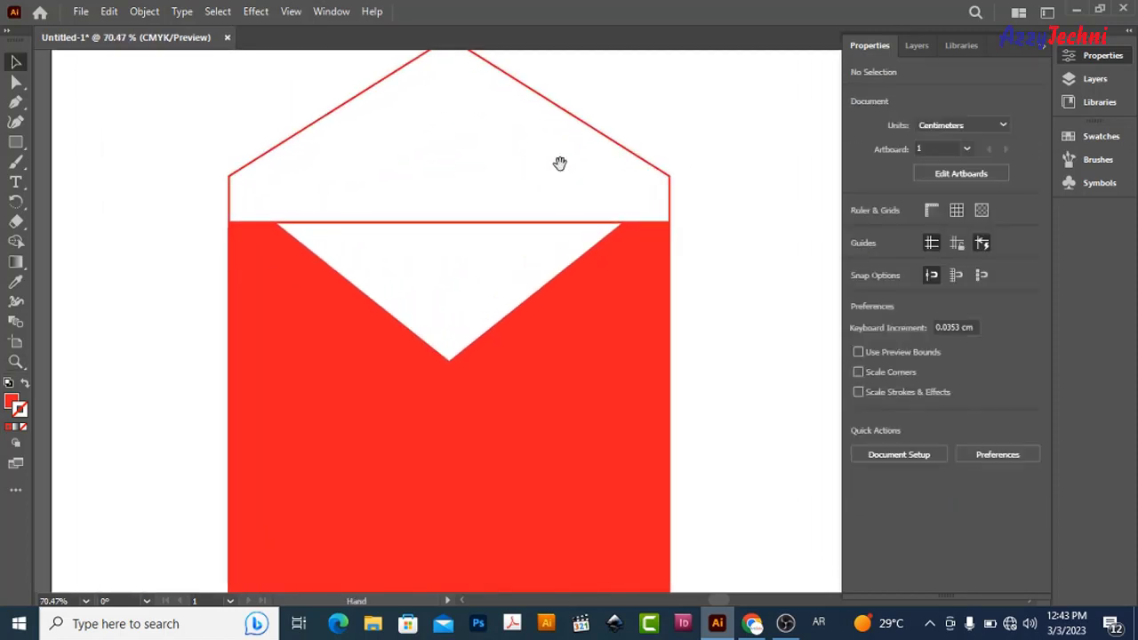
left_click_drag(534, 178, 535, 176)
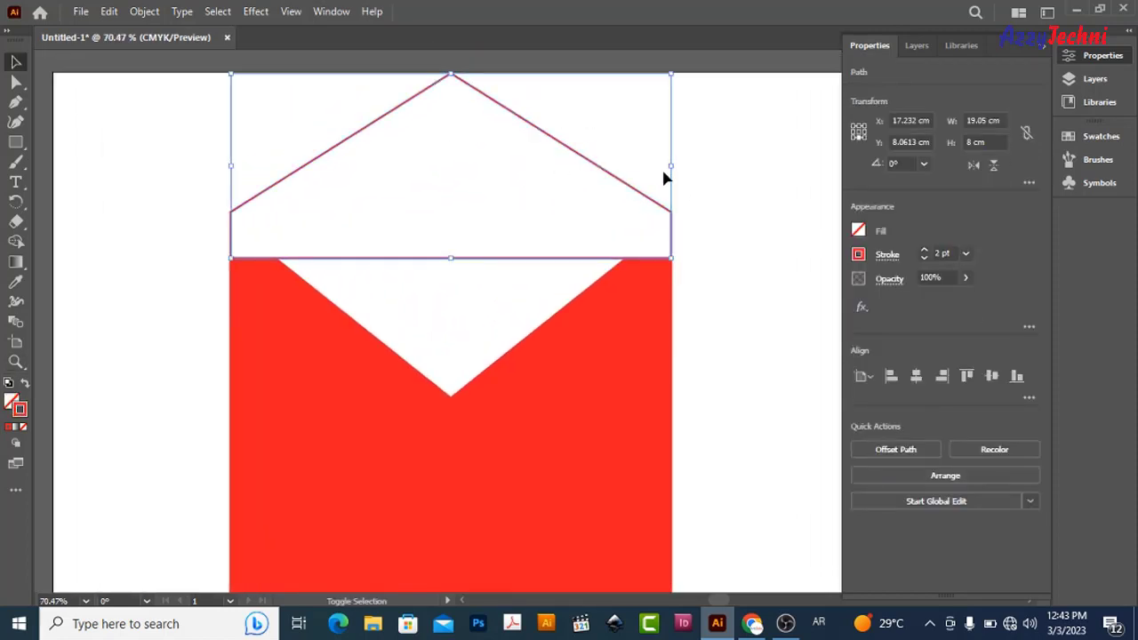
key("shift+x")
left_click(1095, 136)
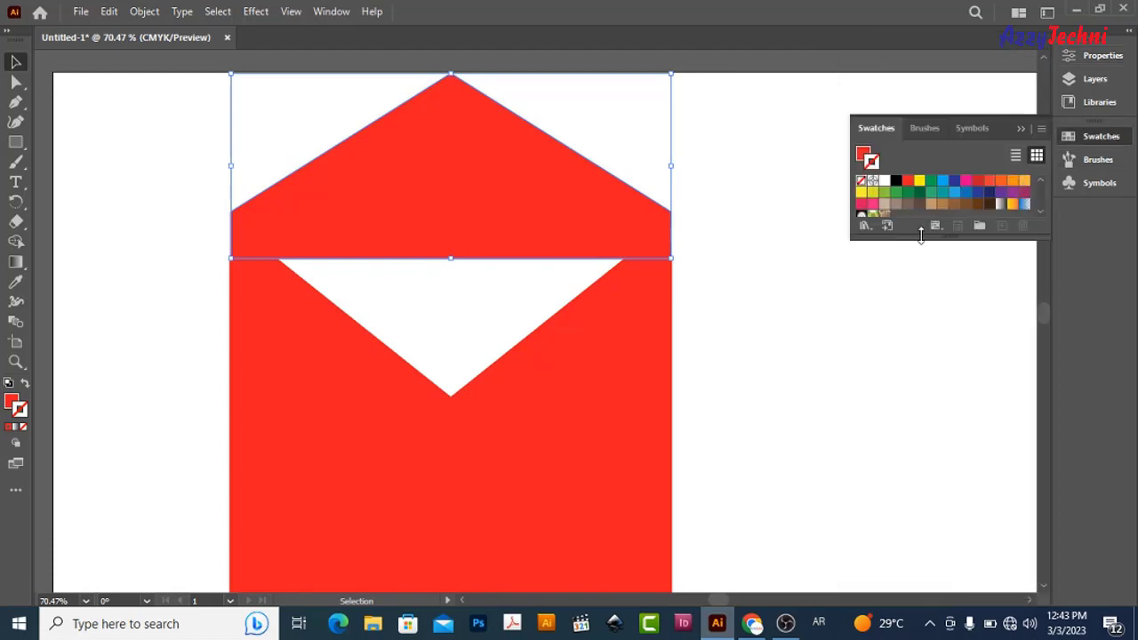
left_click(908, 192)
left_click(764, 214)
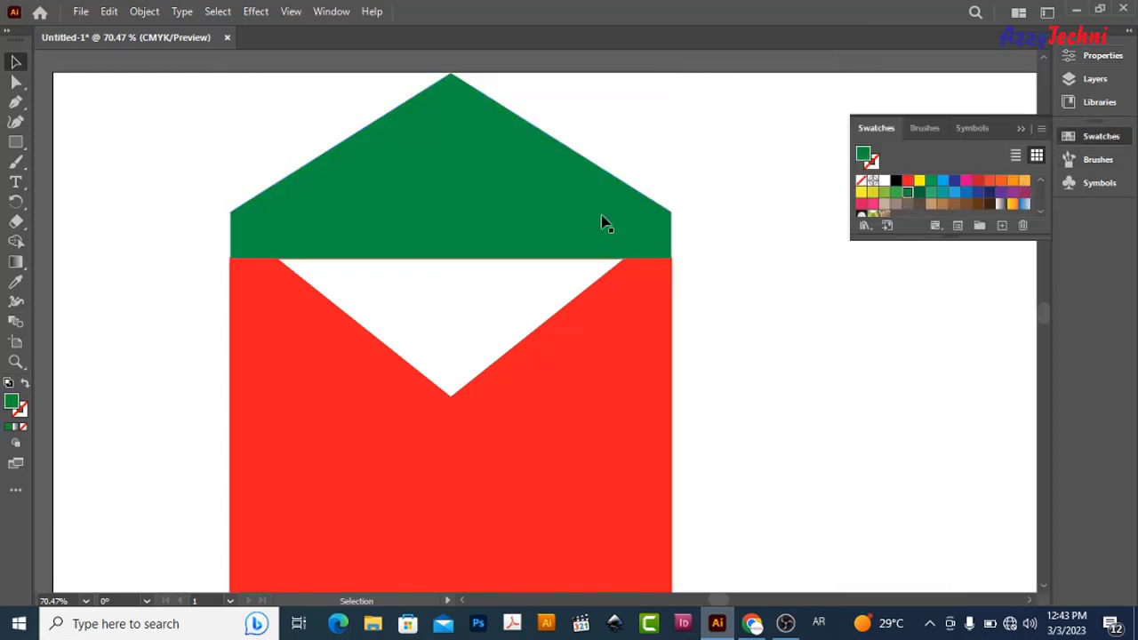
left_click(570, 211)
left_click(1095, 56)
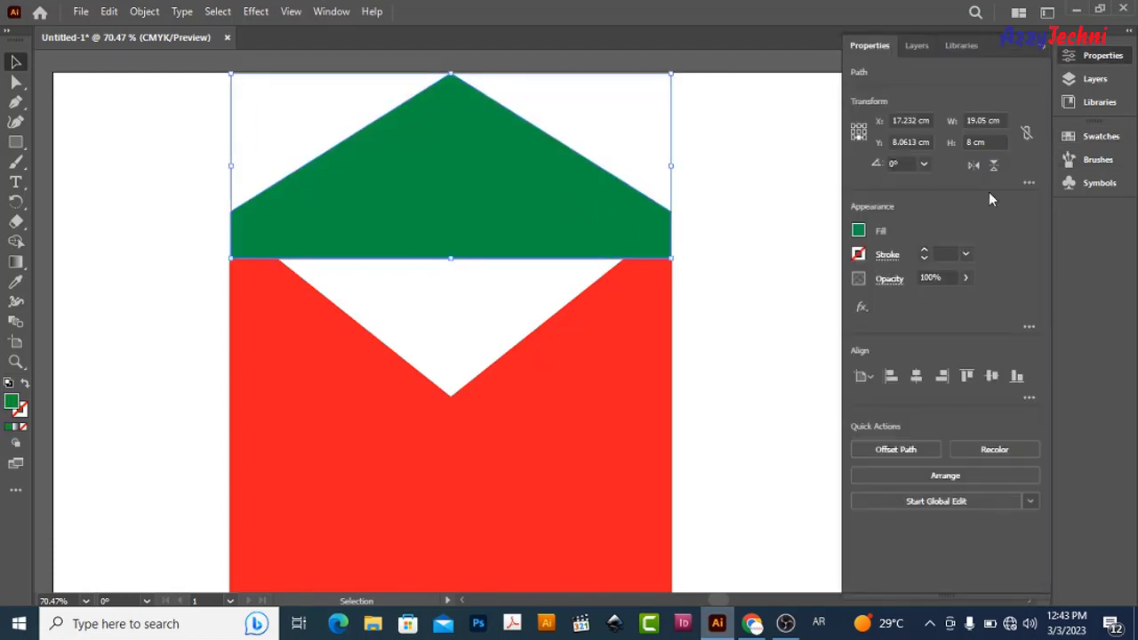
left_click(993, 166)
left_click(760, 320)
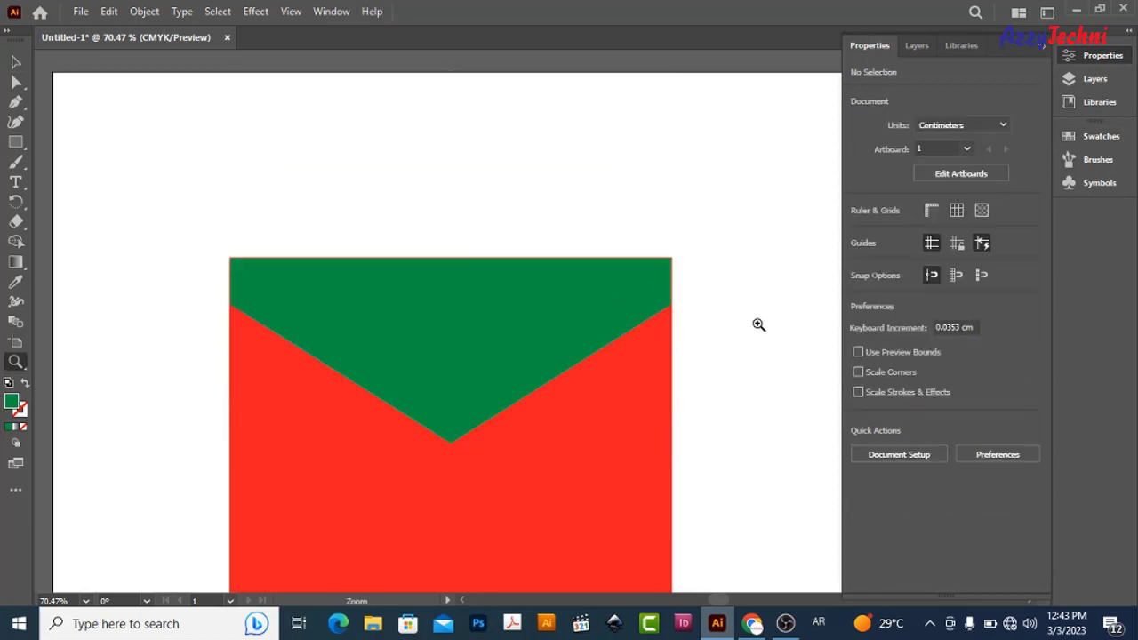
scroll(757, 323, "down", 3, "alt")
left_click_drag(579, 275, 383, 223)
scroll(705, 325, "up", 3, "alt")
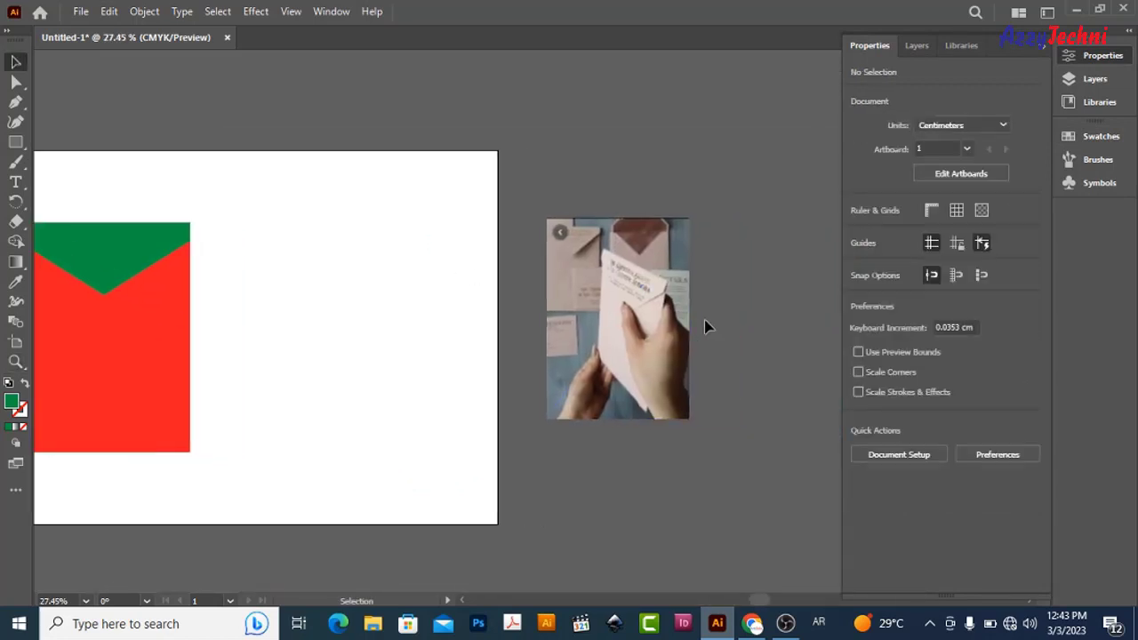
key("z")
scroll(775, 305, "down", 3, "alt")
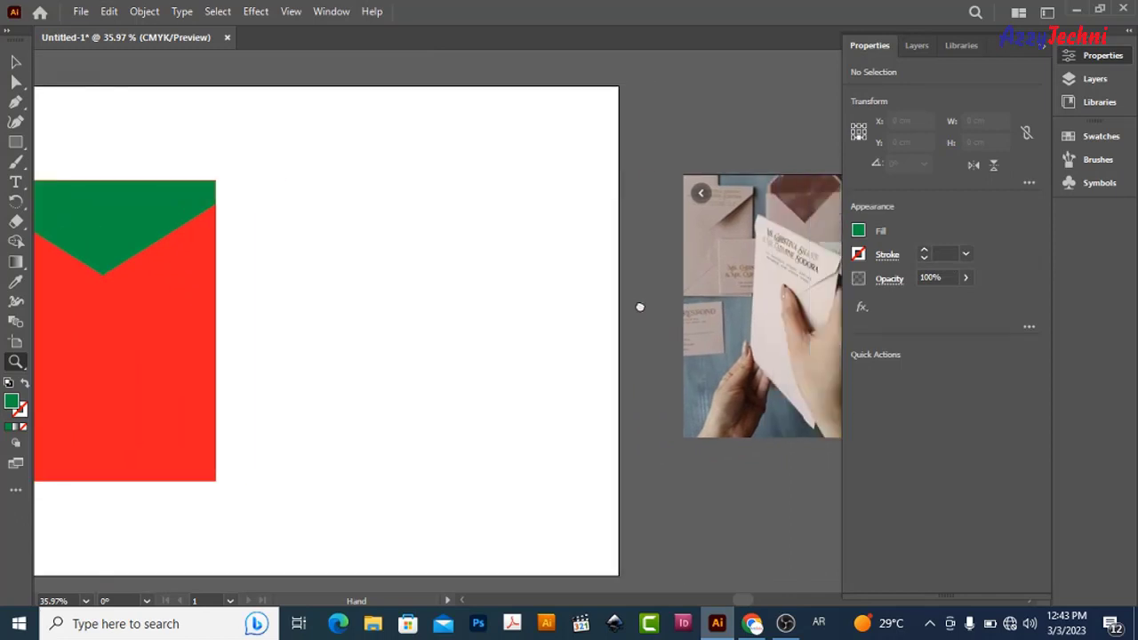
scroll(676, 299, "up", 2, "alt")
scroll(675, 298, "up", 2, "alt")
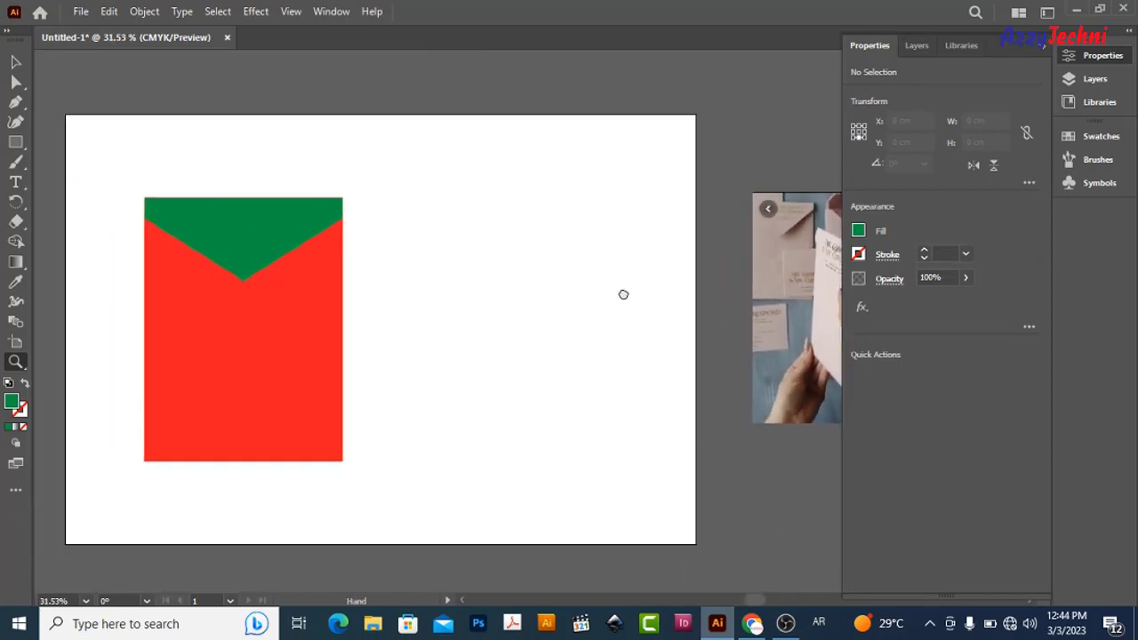
scroll(622, 294, "left", 1, "ctrl")
scroll(589, 294, "up", 2, "alt")
scroll(718, 299, "up", 2, "alt")
scroll(718, 299, "up", 3, "alt")
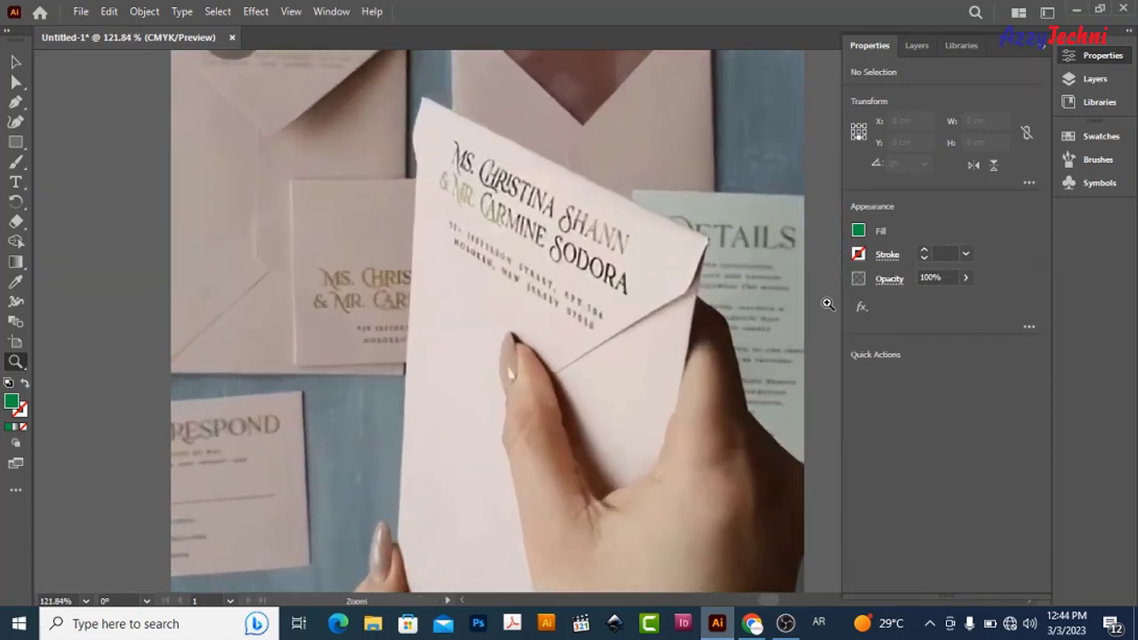
scroll(544, 252, "down", 2, "alt")
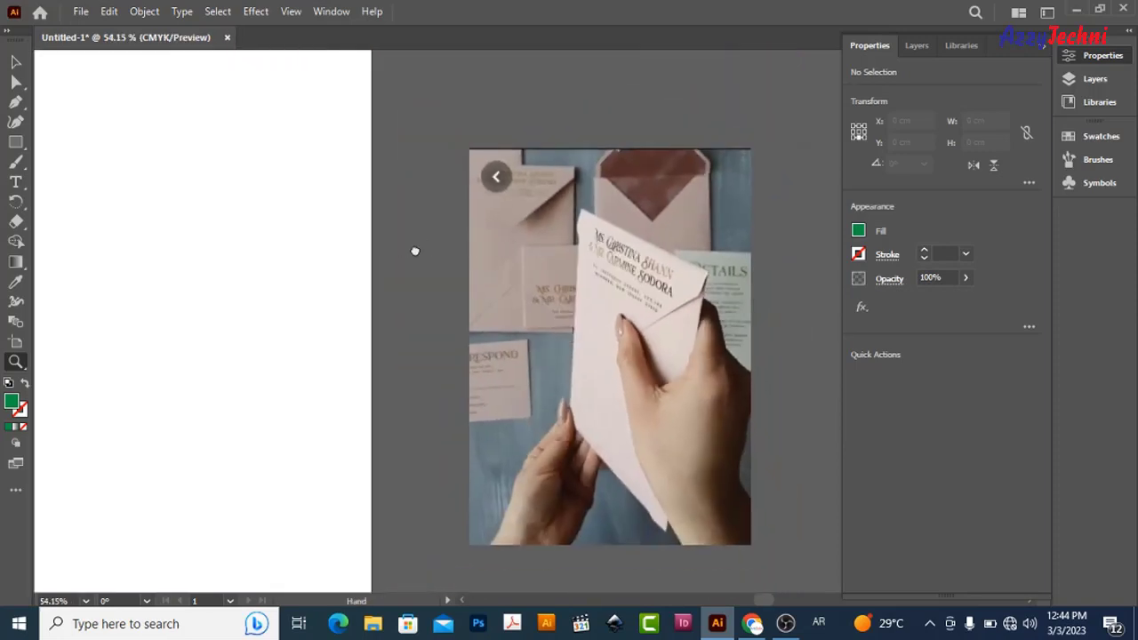
scroll(602, 236, "down", 2, "alt")
scroll(637, 267, "down", 1, "alt")
scroll(565, 252, "down", 1, "alt")
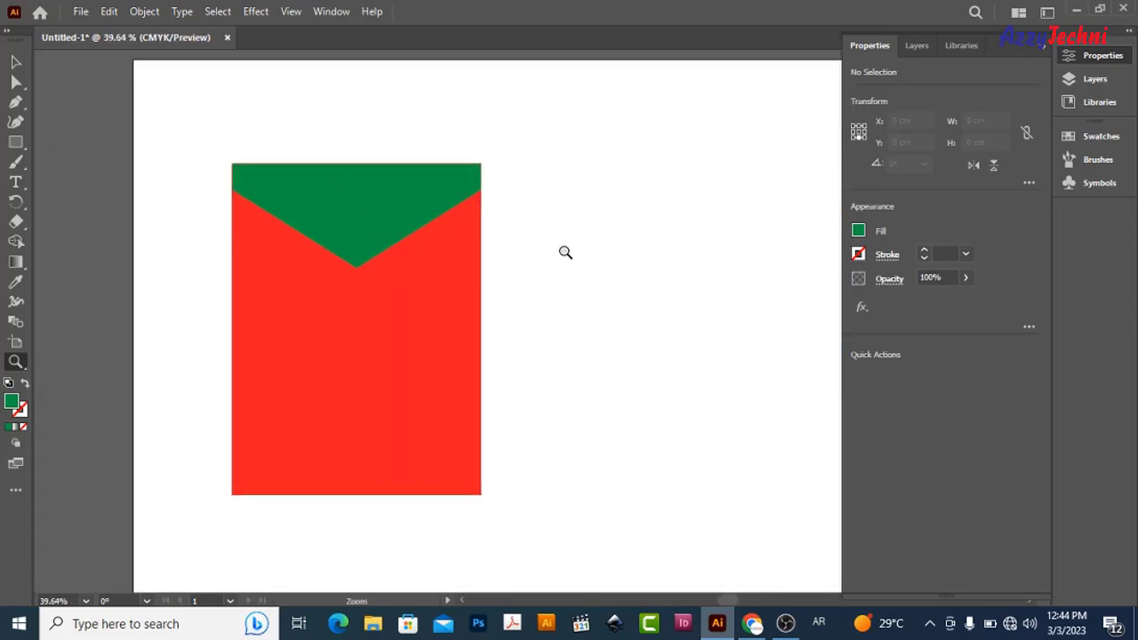
key("v")
- Undo the green colour, red fills and panel moves, returning the envelope to outlines
key("ctrl+z")
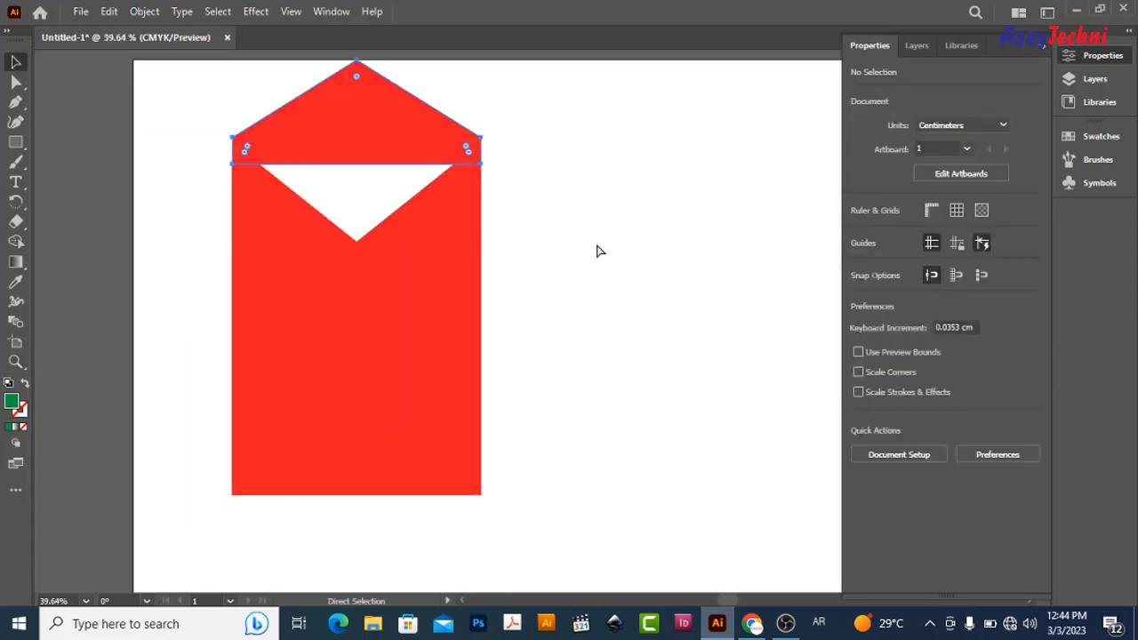
key("ctrl+z")
key("ctrl+z")
key("ctrl+z")
key("ctrl+z")
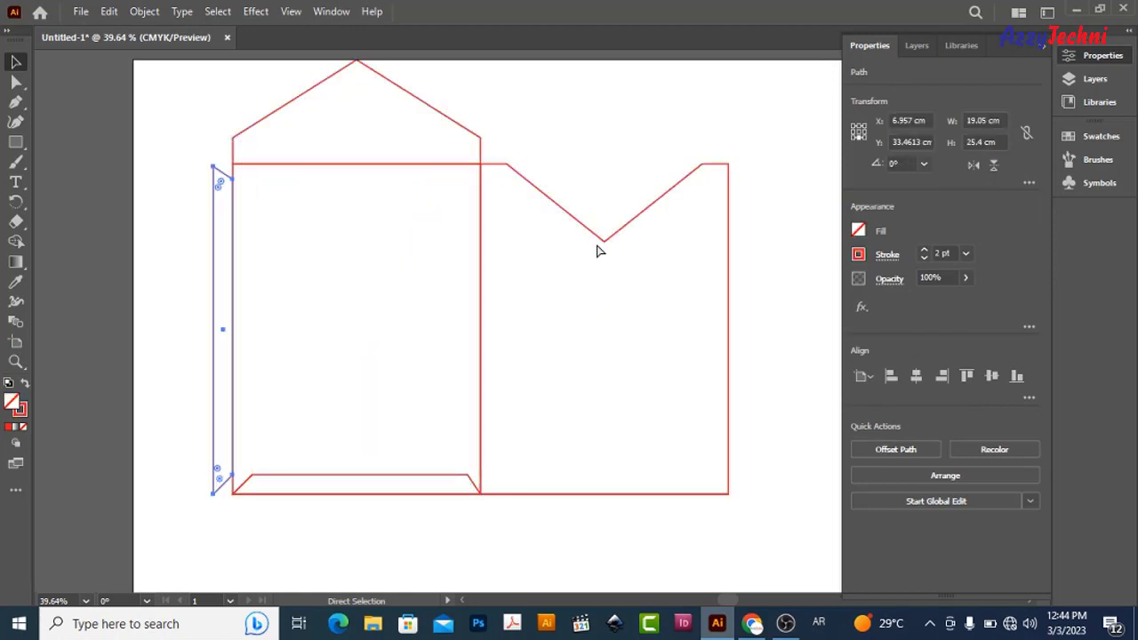
key("ctrl+z")
key("ctrl+z")
key("ctrl+z")
key("ctrl+z")
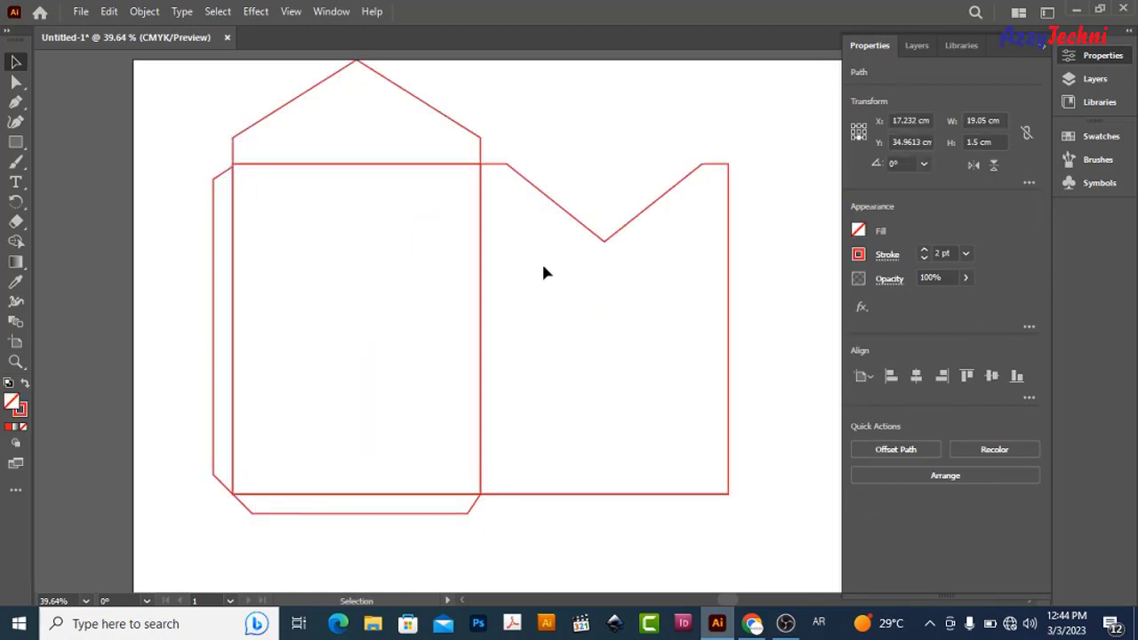
left_click(463, 219)
key("z")
left_click(480, 212)
- Move the top flap's left lower corner point 0.3 cm to the right
key("a")
mouse_move(255, 176)
left_mouse_down()
mouse_move(310, 222)
mouse_move(318, 213)
left_mouse_up()
key("Return")
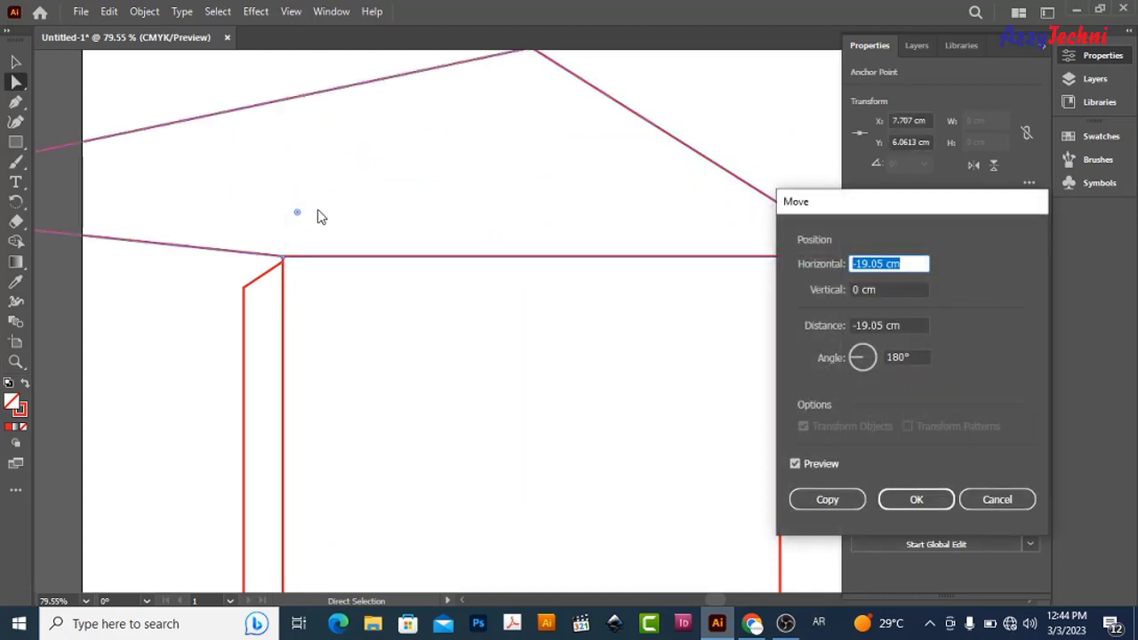
type("0.3")
key("Tab")
key("Return")
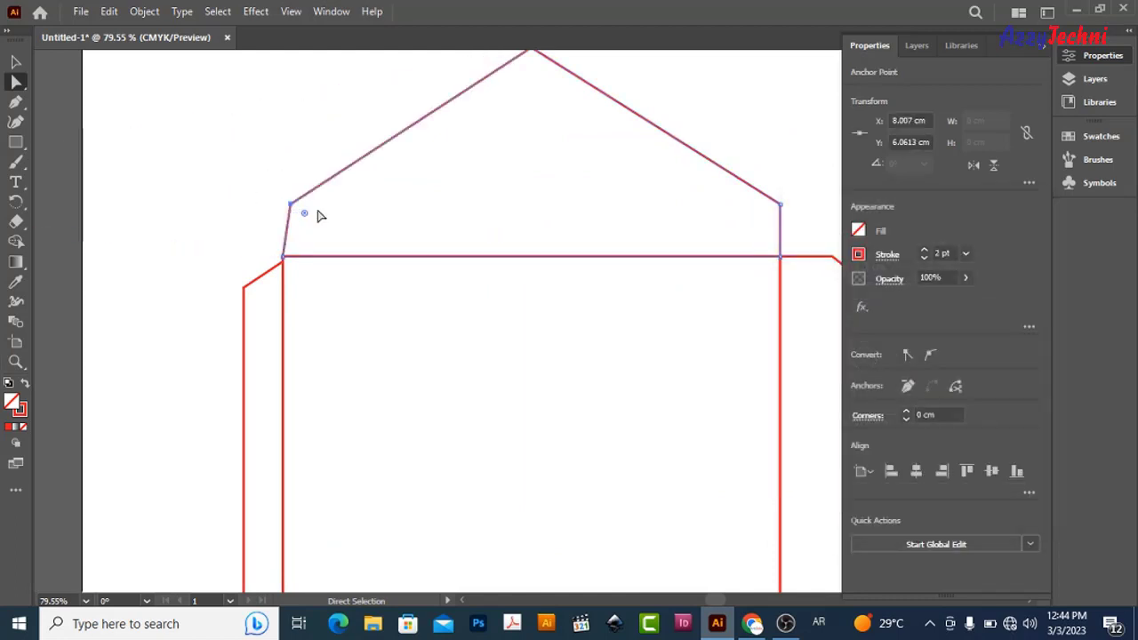
- Move the flap's right lower corner point -0.3 cm horizontally, to the left
left_click_drag(807, 184, 719, 229)
key("Return")
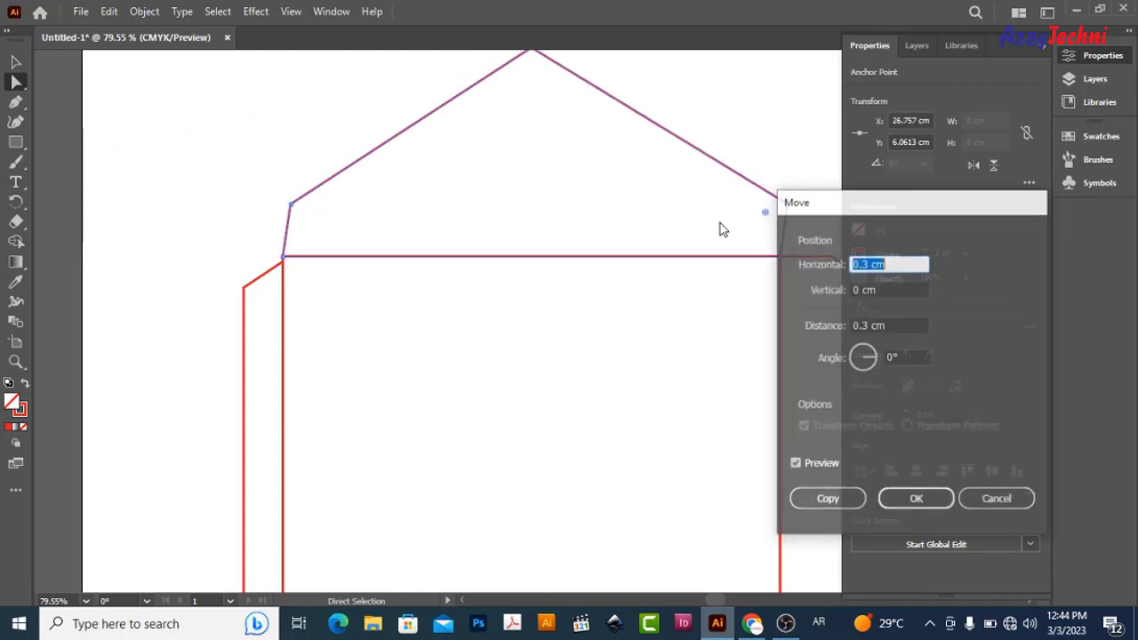
type("-")
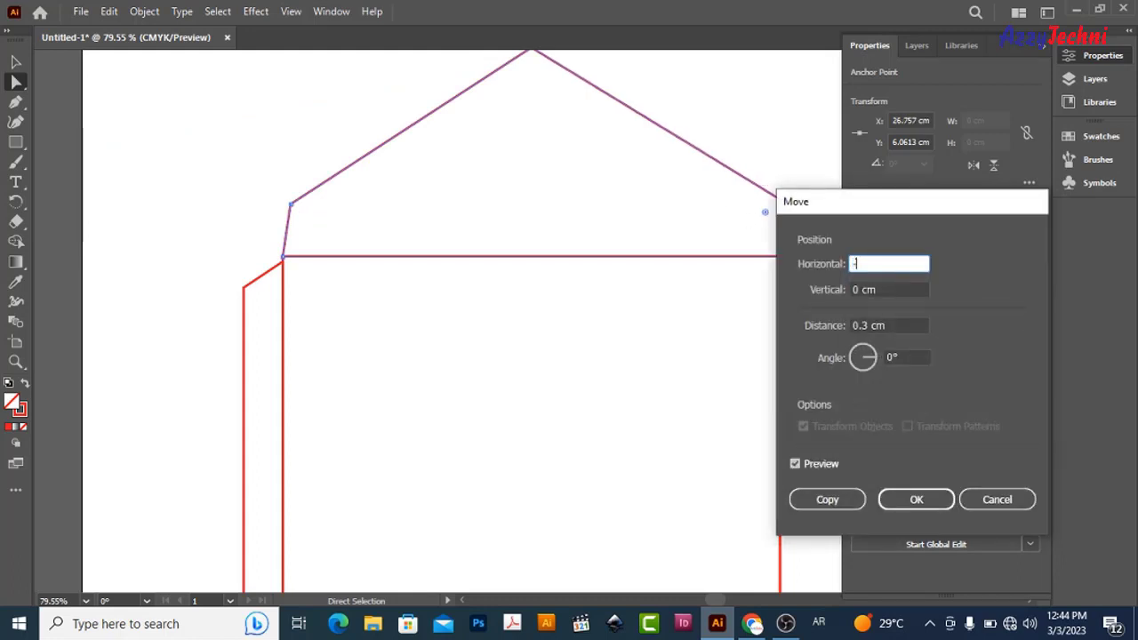
type("0.3")
key("Tab")
key("Return")
left_click_drag(673, 419, 522, 356)
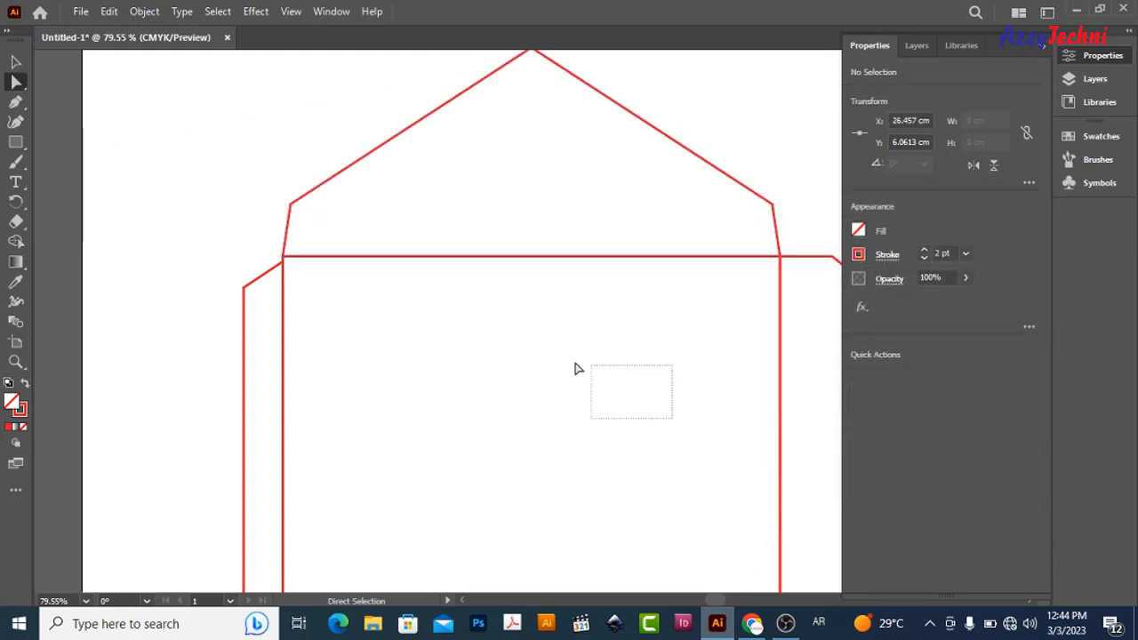
key("ctrl+minus")
key("ctrl+minus")
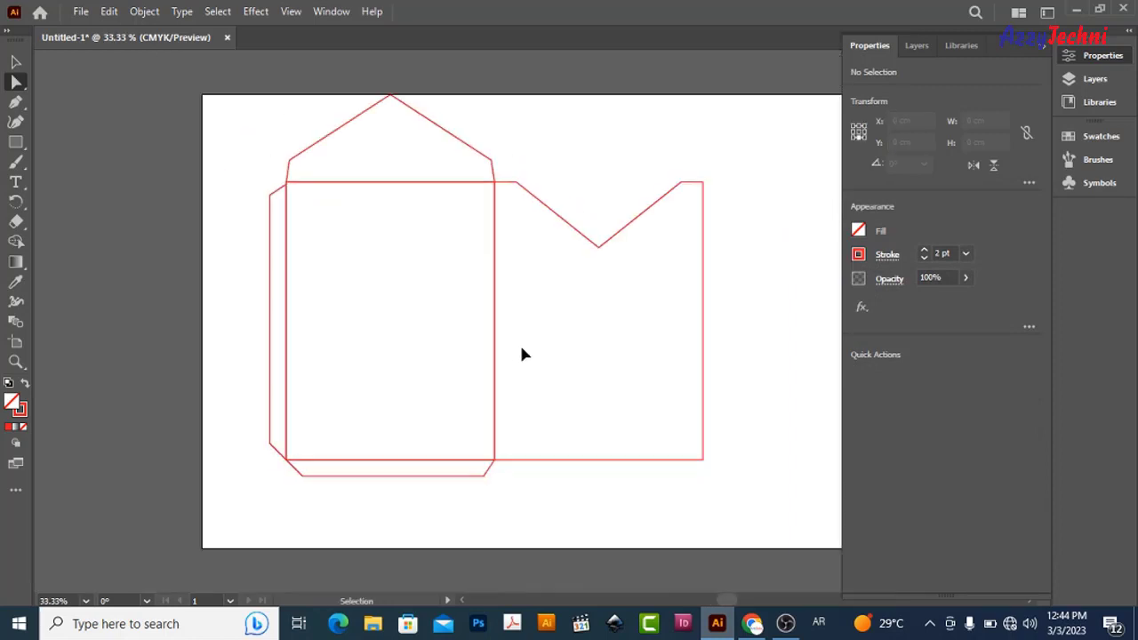
- Move the whole envelope template down and to the right on the artboard
key("v")
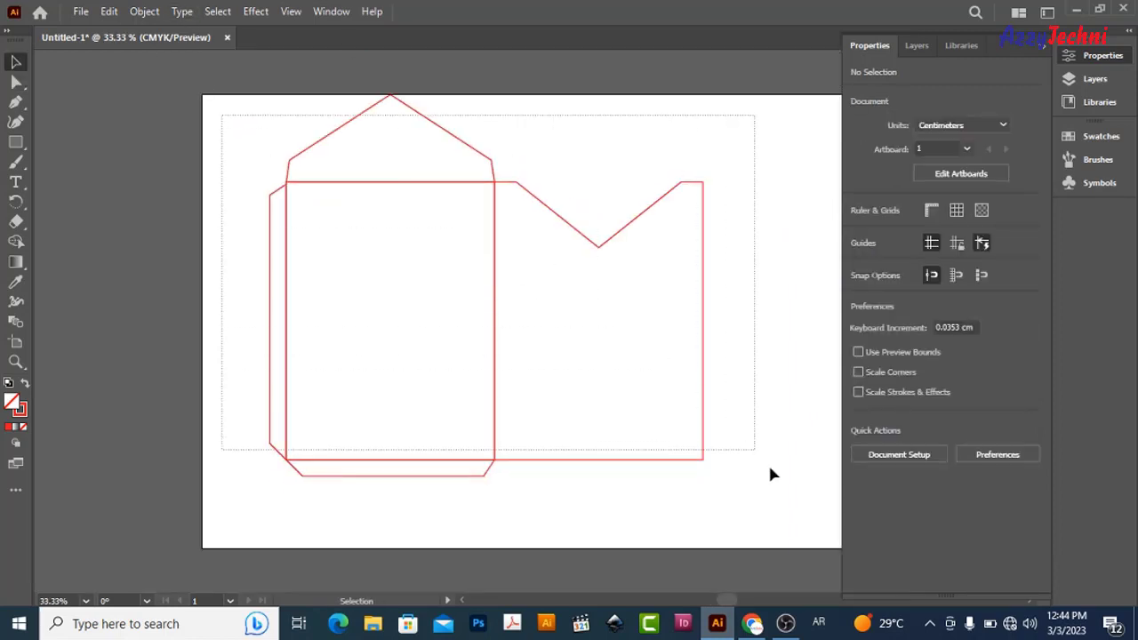
left_click_drag(222, 111, 691, 518)
left_click_drag(610, 461, 640, 493)
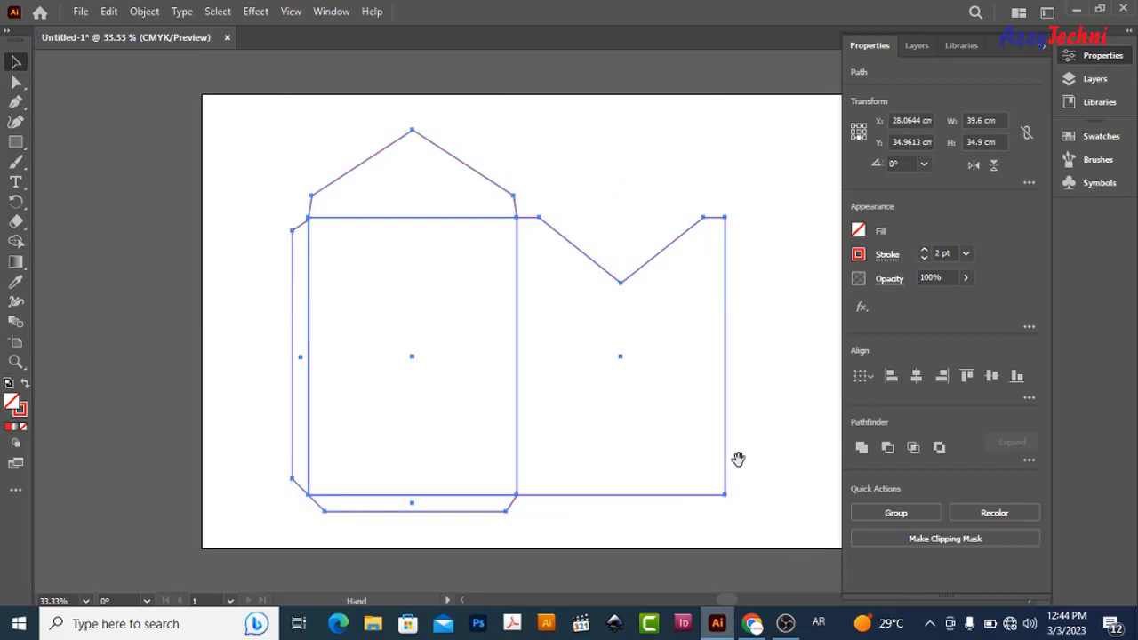
mouse_move(737, 456)
left_mouse_down()
mouse_move(620, 387)
mouse_move(447, 416)
left_mouse_up()
left_click(667, 463)
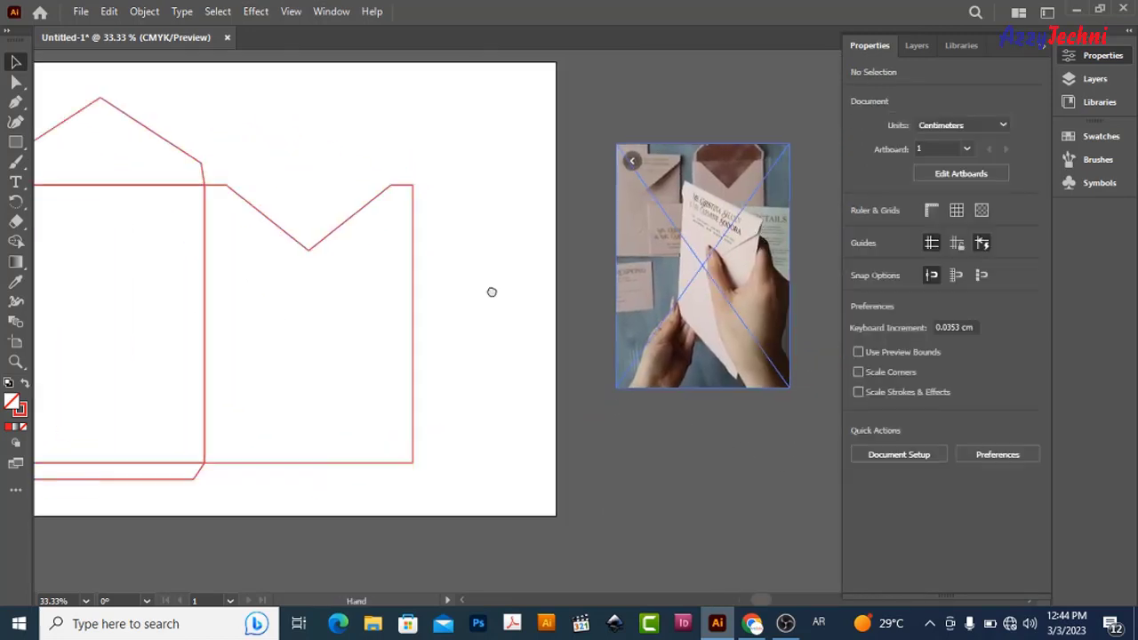
left_click_drag(113, 346, 451, 346)
- Select both envelope shapes and unite them with Pathfinder into one outline
key("z")
left_click_drag(273, 277, 320, 287)
key("a")
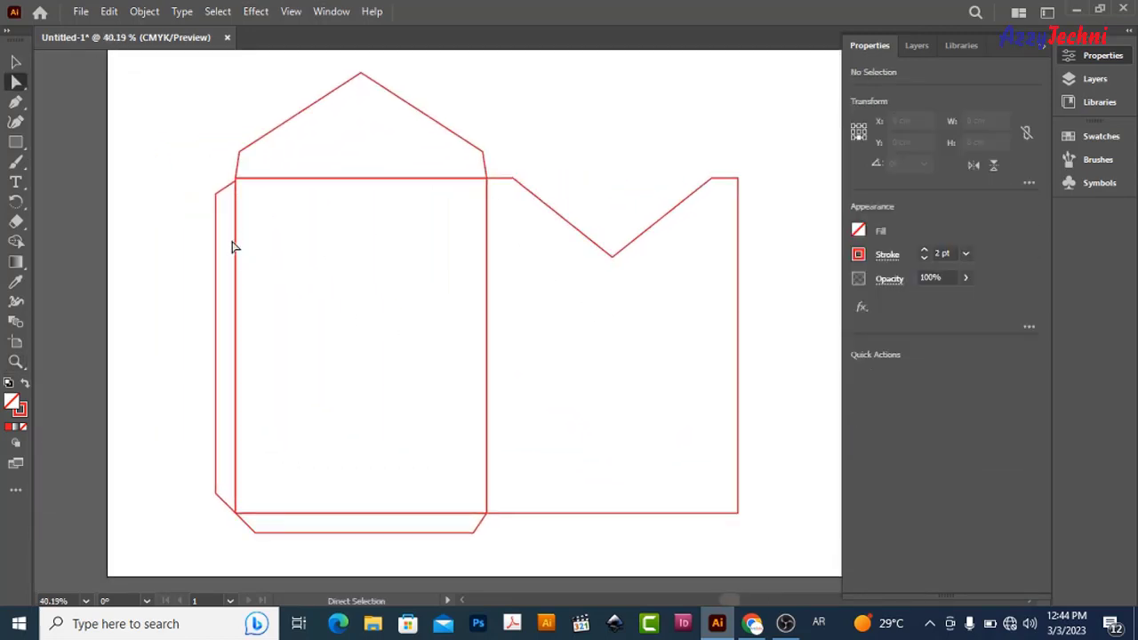
mouse_move(229, 240)
left_mouse_down()
mouse_move(500, 264)
mouse_move(489, 240)
left_mouse_up()
left_click_drag(452, 162, 458, 524)
key("ctrl+4")
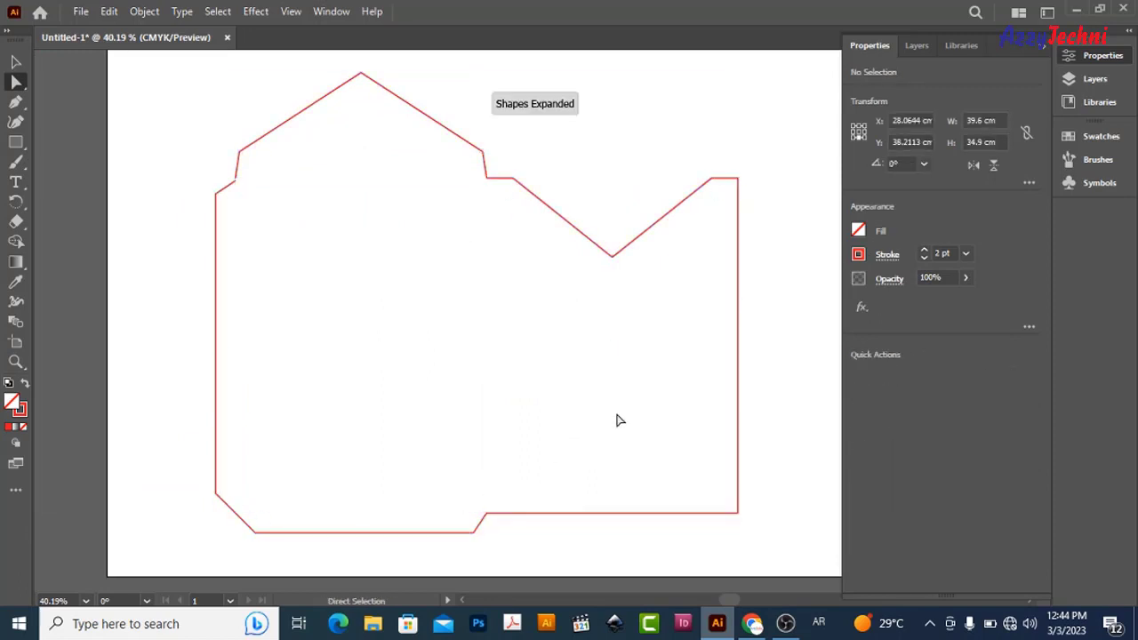
- Undo the unite to restore the separate front panel rectangle, reverting trial edge moves
key("v")
key("ctrl+z")
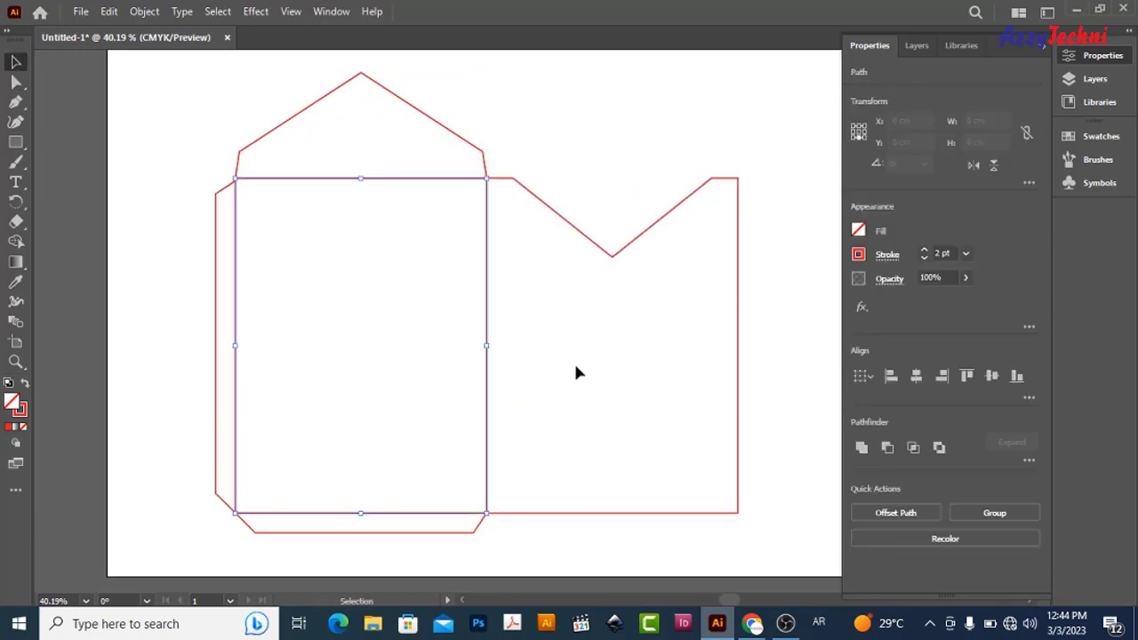
left_click(573, 361)
left_click_drag(487, 311, 536, 323)
key("ctrl+z")
left_click(287, 311)
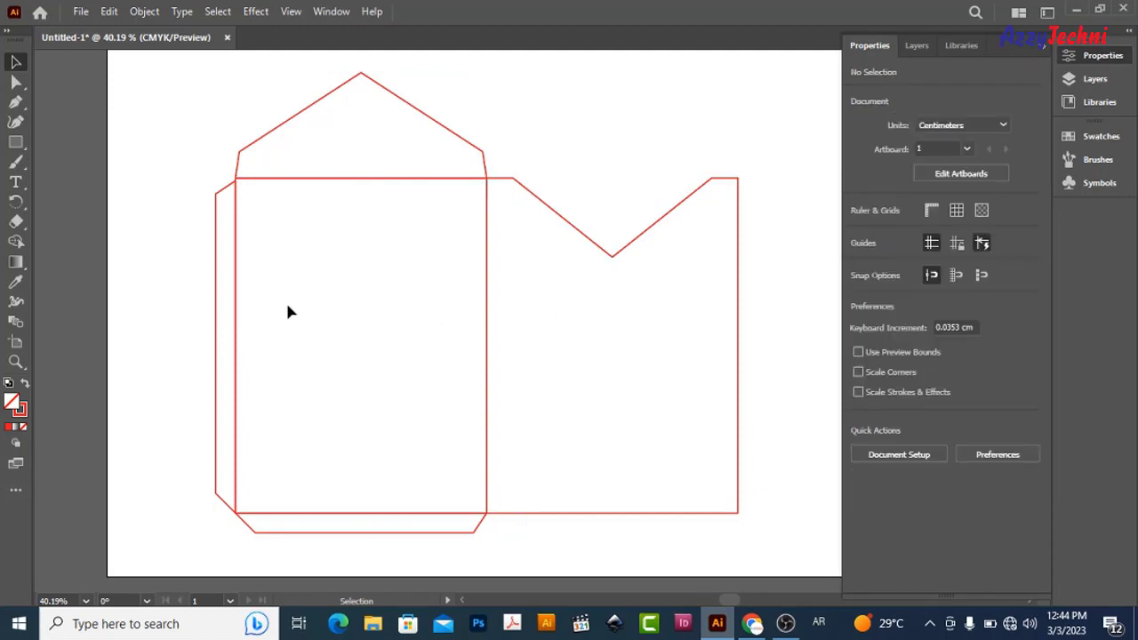
left_click_drag(239, 307, 267, 317)
key("ctrl+z")
- Try dragging the panel's other edges, undoing each change
left_click(327, 192)
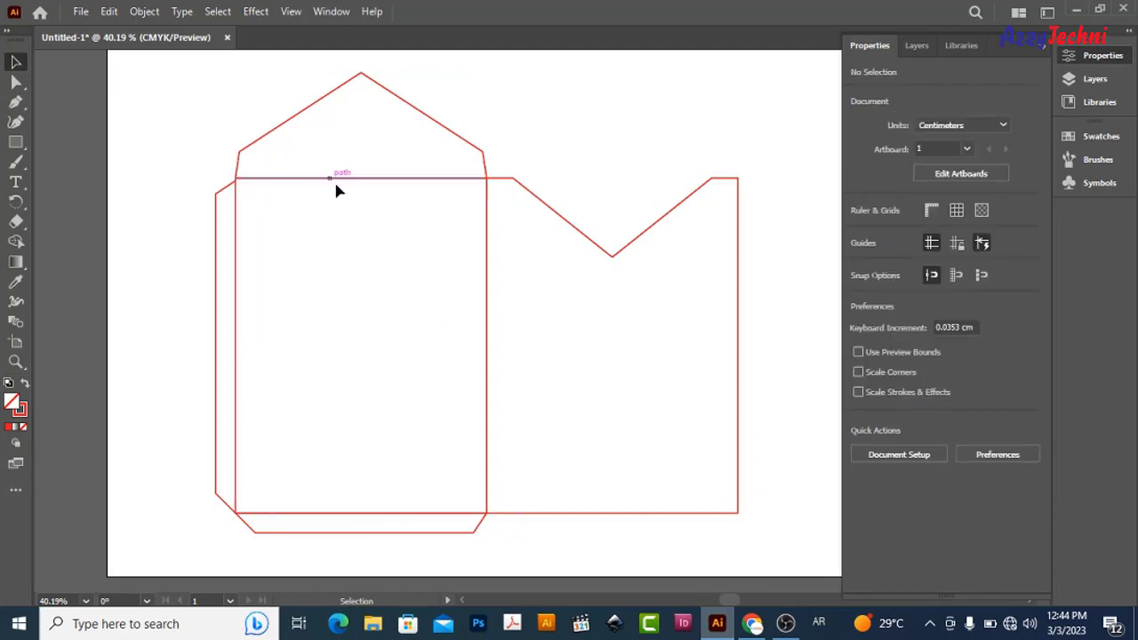
left_click_drag(336, 178, 346, 227)
key("ctrl+z")
left_click(365, 406)
left_click_drag(358, 512, 373, 440)
key("ctrl+z")
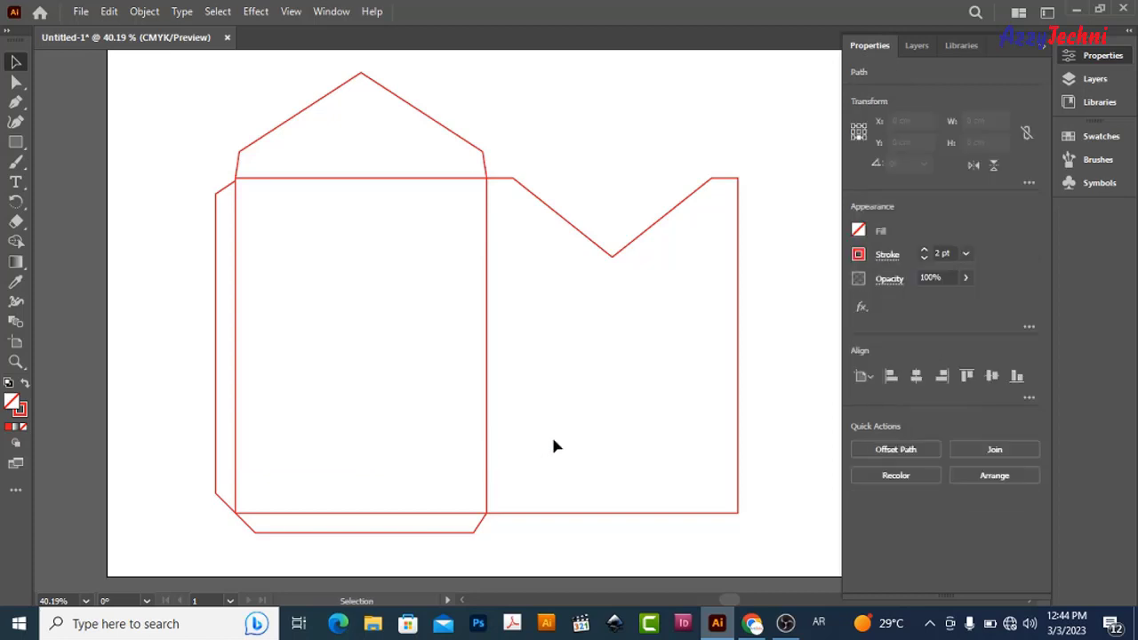
left_click(552, 439)
- Give the front panel rectangle a green stroke from Swatches, then select the whole envelope
left_click_drag(275, 290, 507, 297)
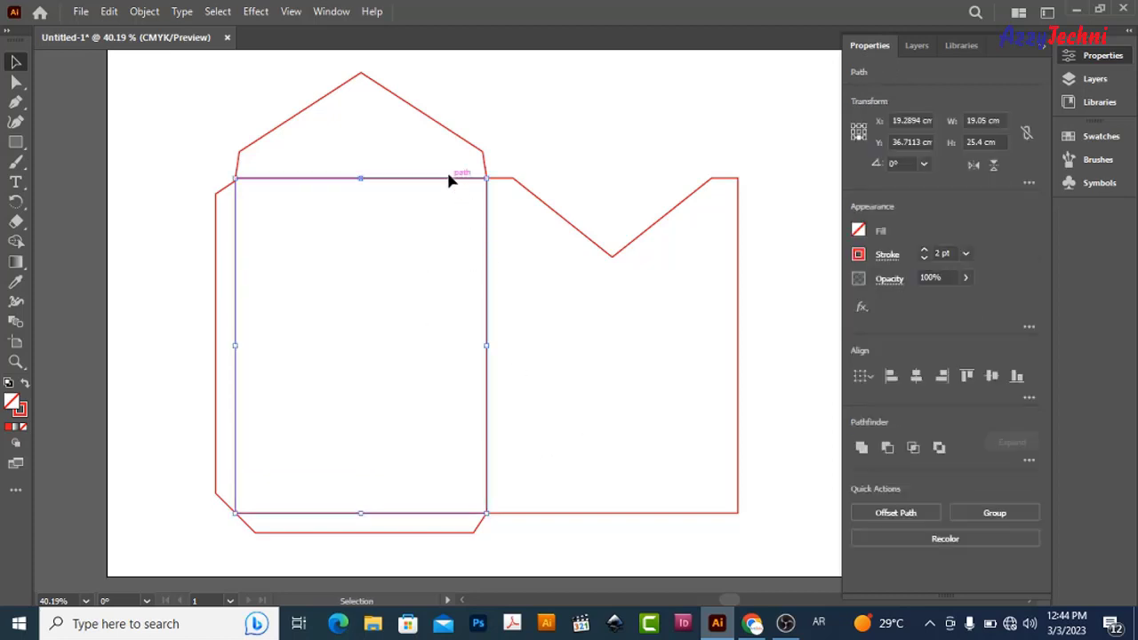
left_click_drag(442, 155, 455, 526)
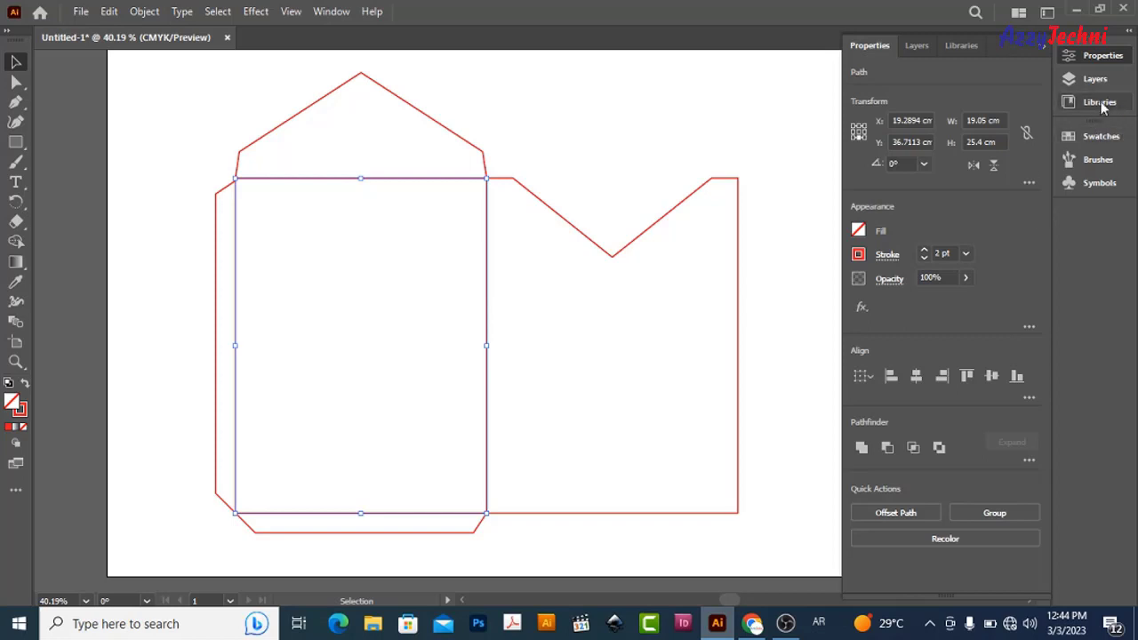
left_click(1100, 141)
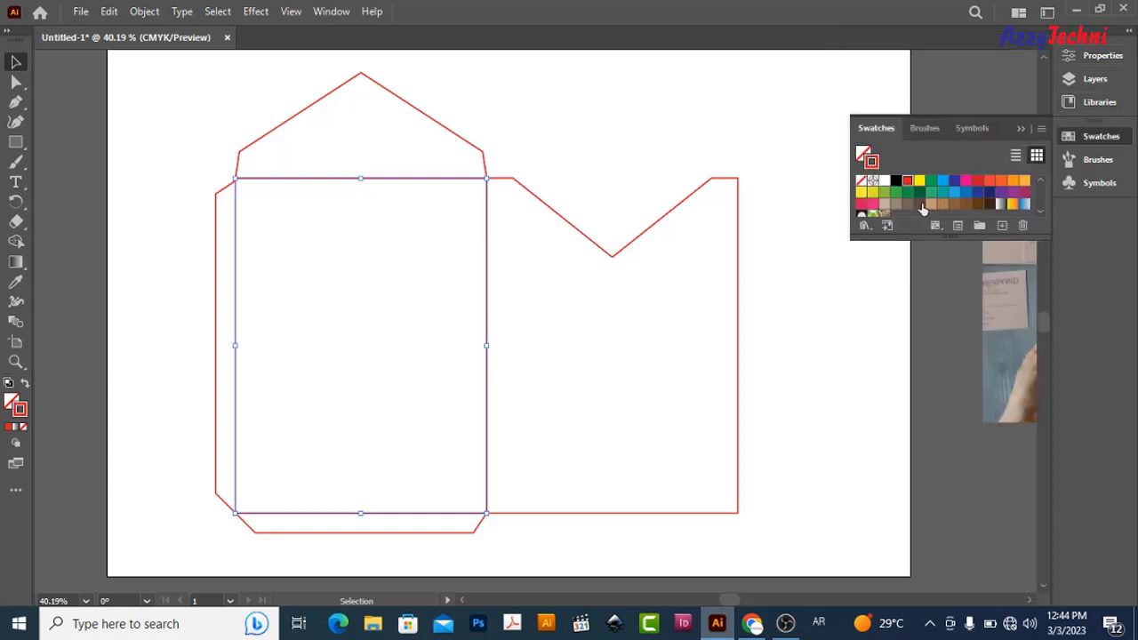
left_click(907, 192)
left_click(583, 400)
left_click_drag(184, 119, 800, 536)
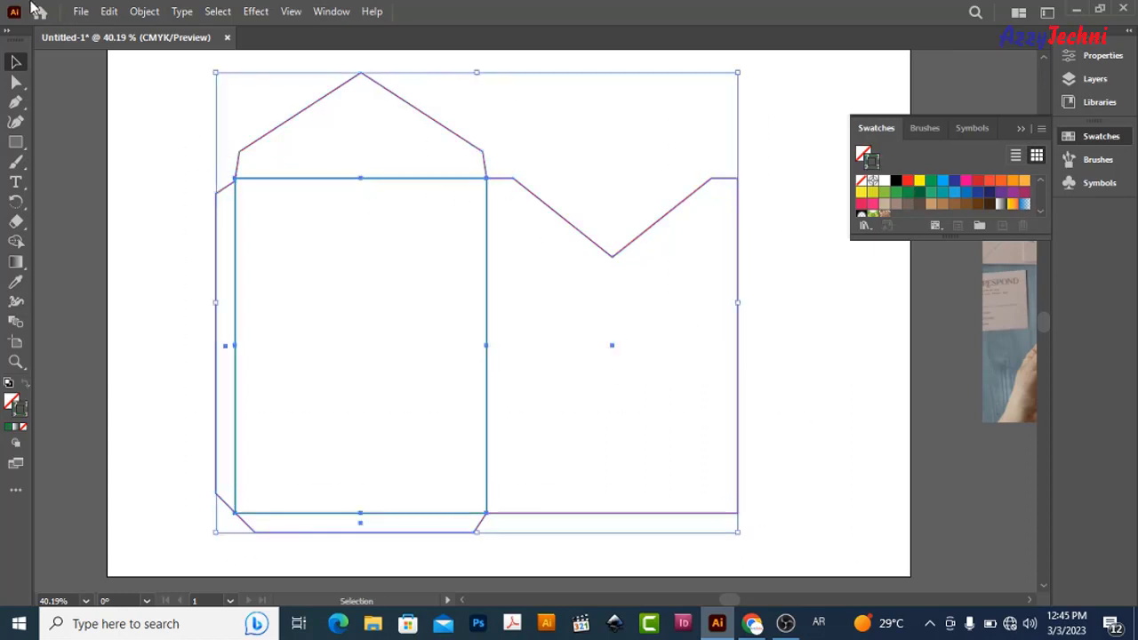
- Create trim marks around the envelope and shrink the artboard to fit them
left_click(144, 12)
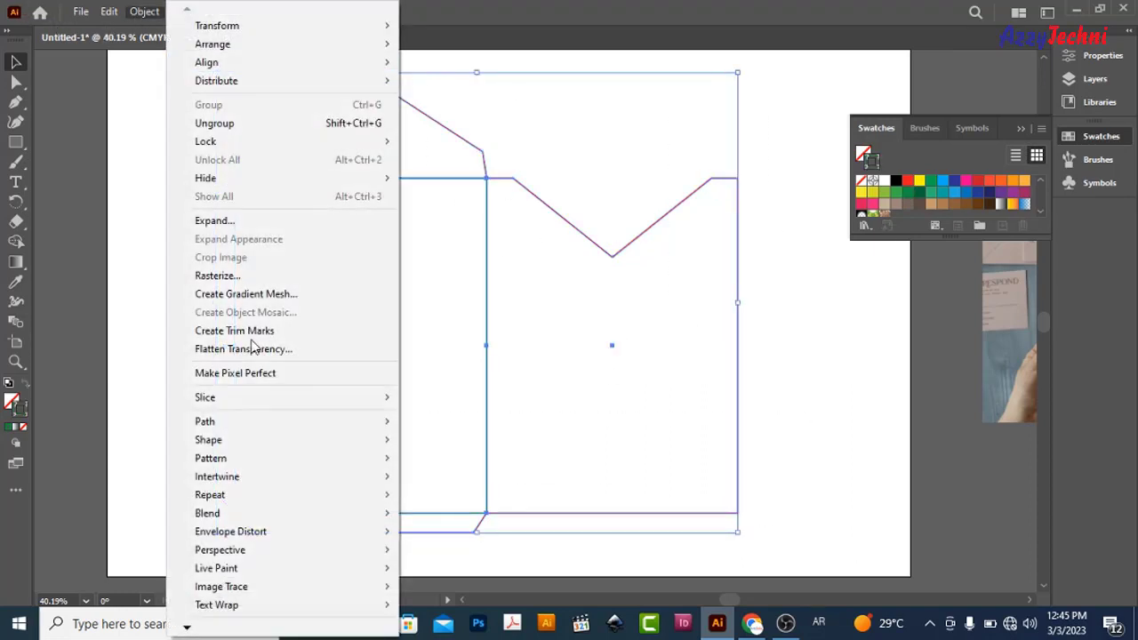
left_click(312, 331)
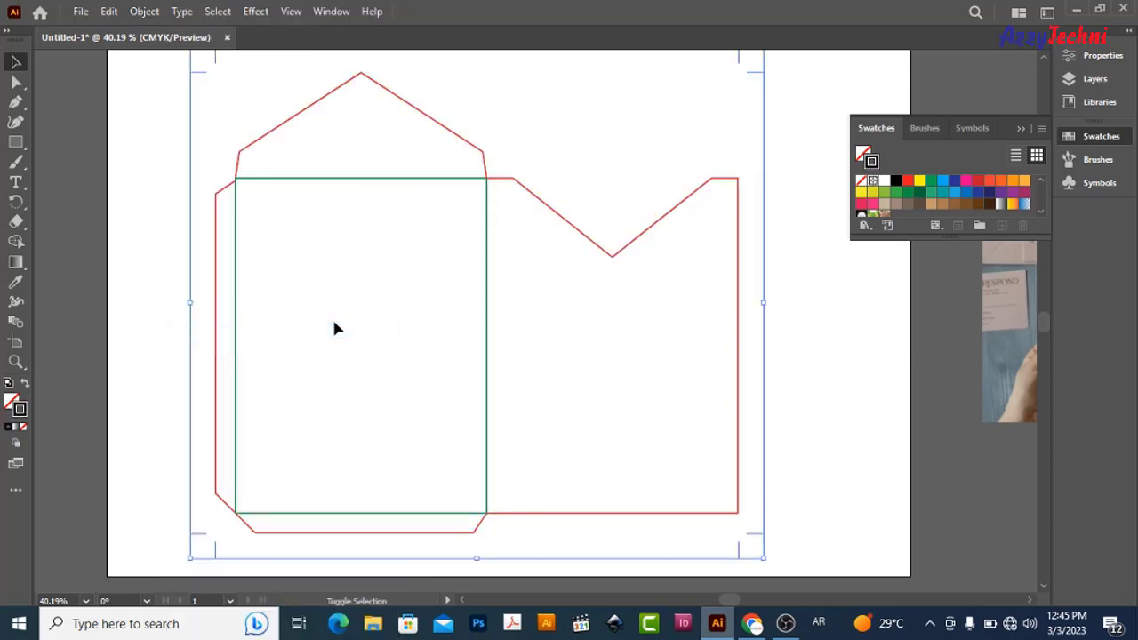
key("shift+o")
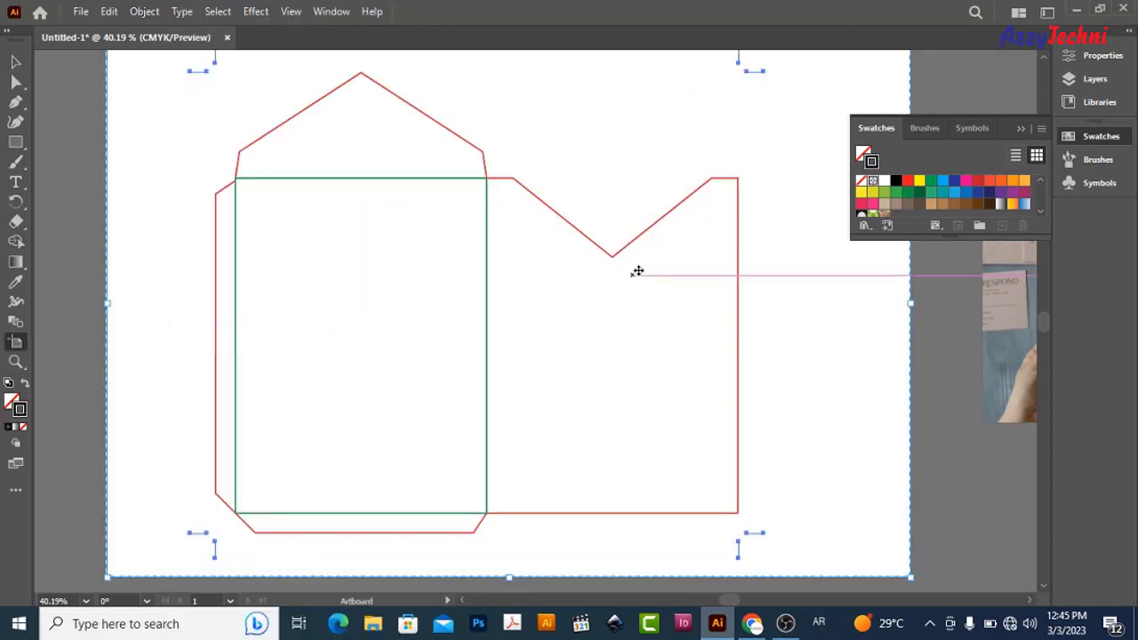
left_click_drag(761, 67, 755, 69)
key("Escape")
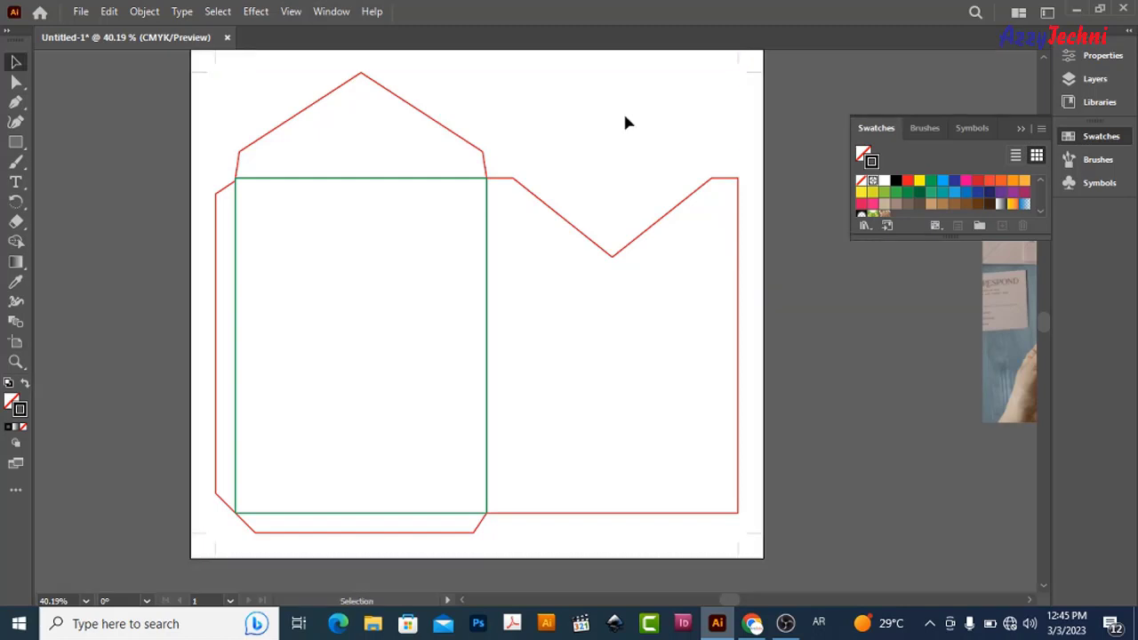
- Delete the reference envelope photo and zoom in on the artboard
scroll(611, 225, "down", 2)
scroll(539, 188, "right", 5)
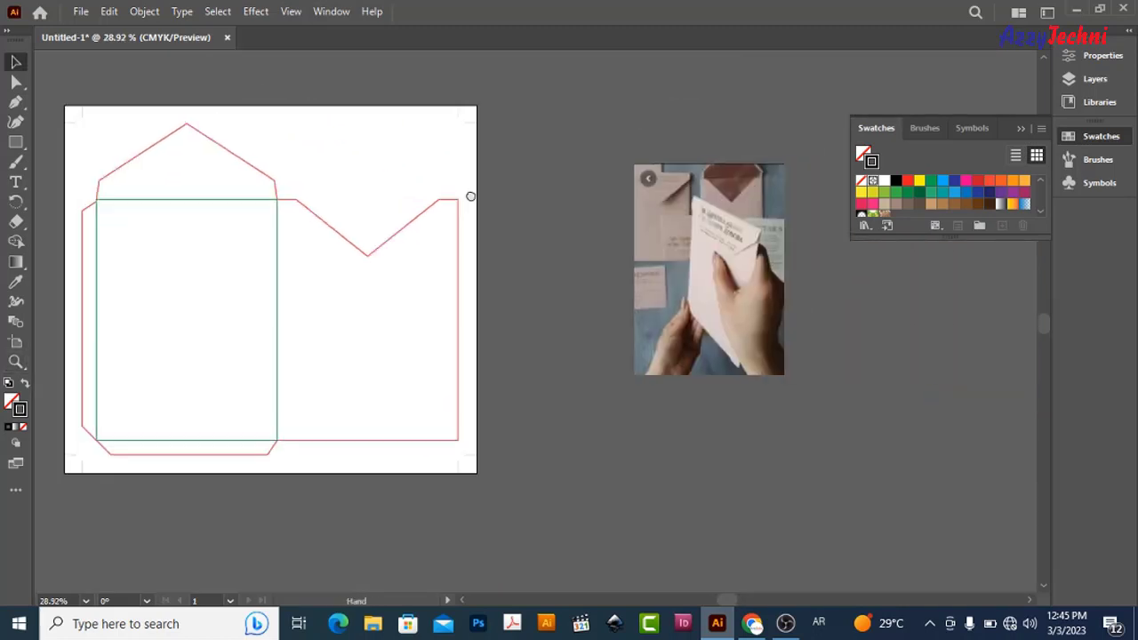
left_click(751, 258)
key("Delete")
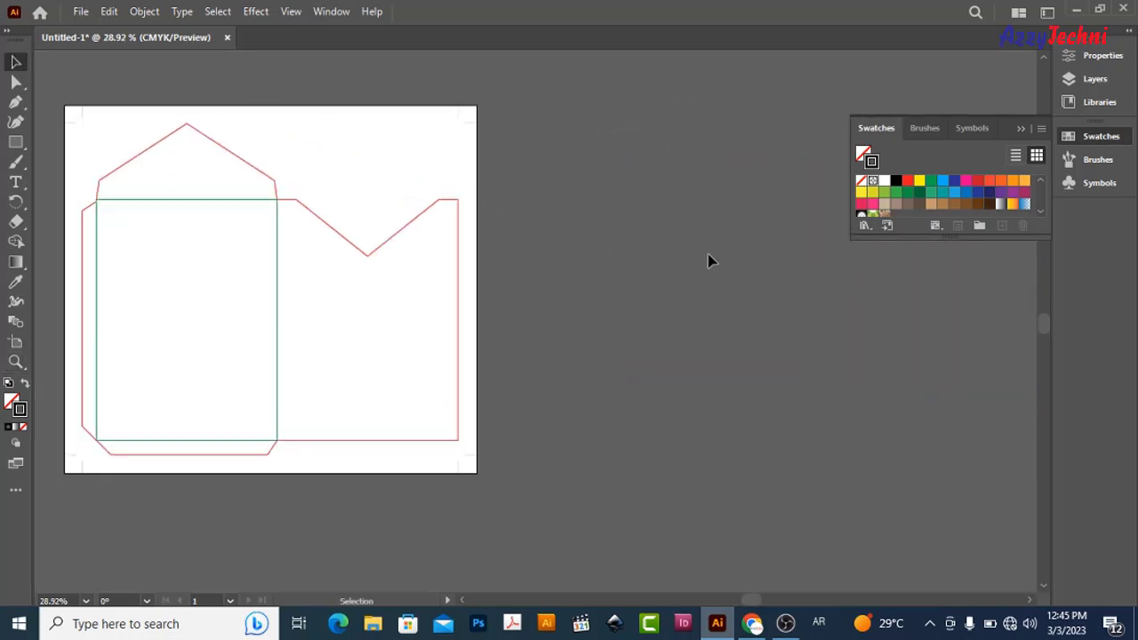
key("z")
left_click(343, 335)
key("v")
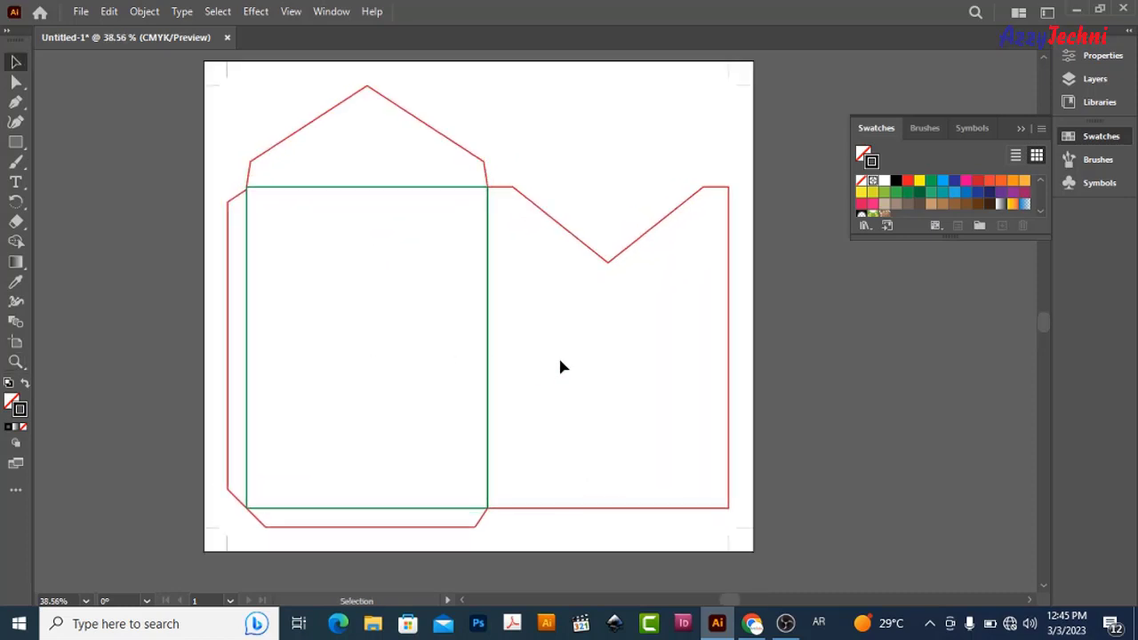